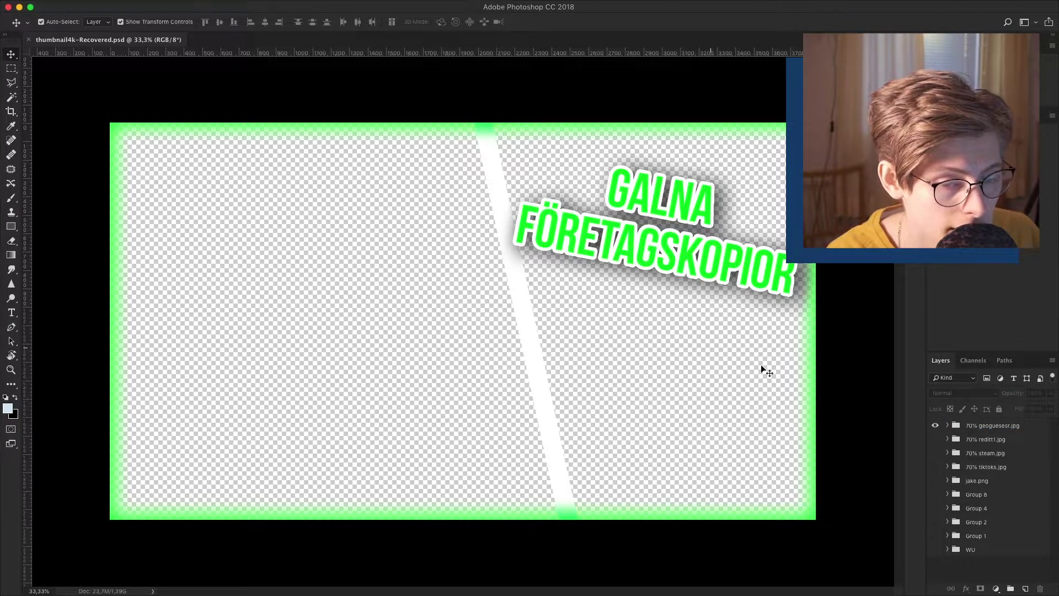
# Place the screenshot photo in the 70% geoguesesr.jpg group, beneath the text and green frame layers and above Rectangle 4 copy 2
pyautogui.click(947, 424)
pyautogui.click(945, 425)
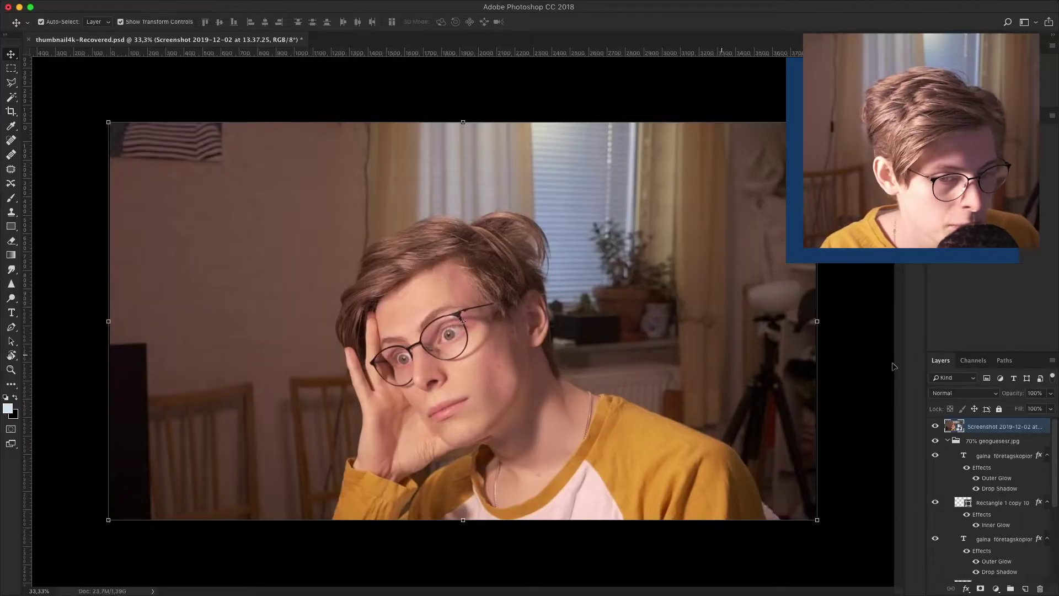
pyautogui.scroll(-1, 956, 422)
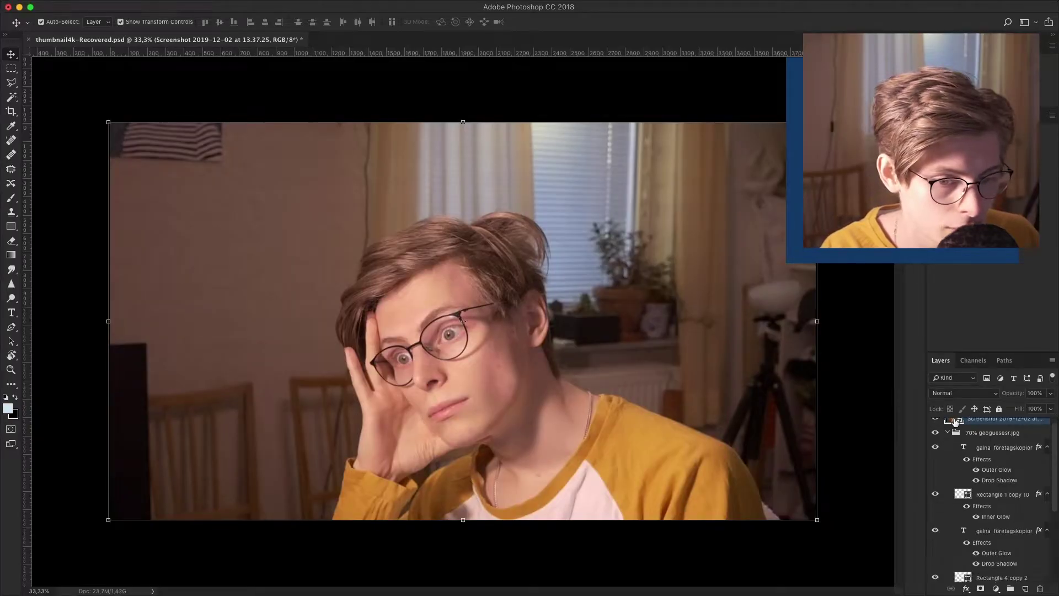
pyautogui.moveTo(956, 421); pyautogui.dragTo(958, 521)
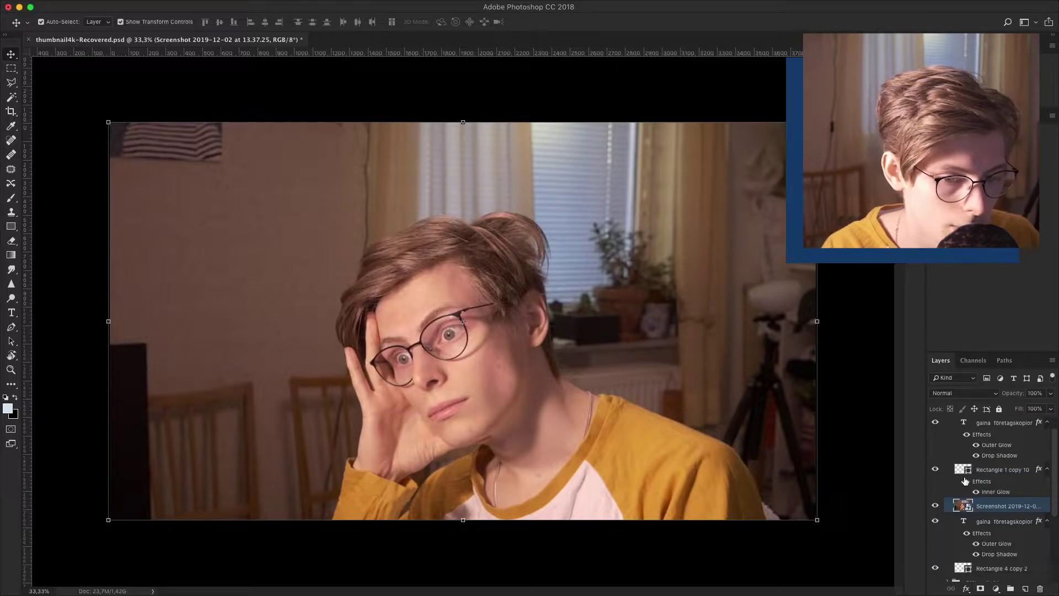
pyautogui.scroll(-3, 970, 499)
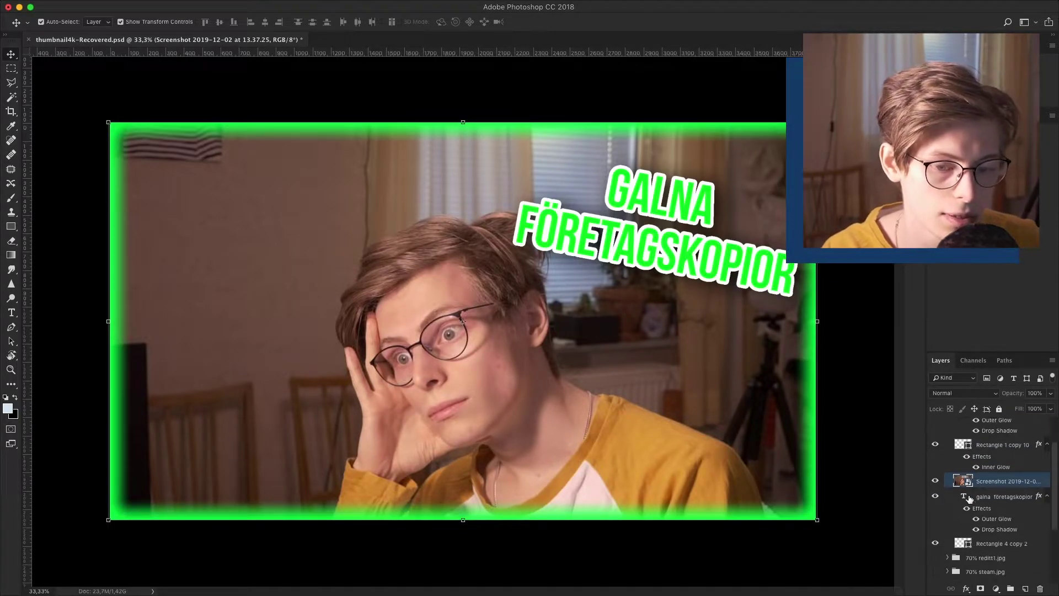
pyautogui.moveTo(964, 483); pyautogui.dragTo(963, 521)
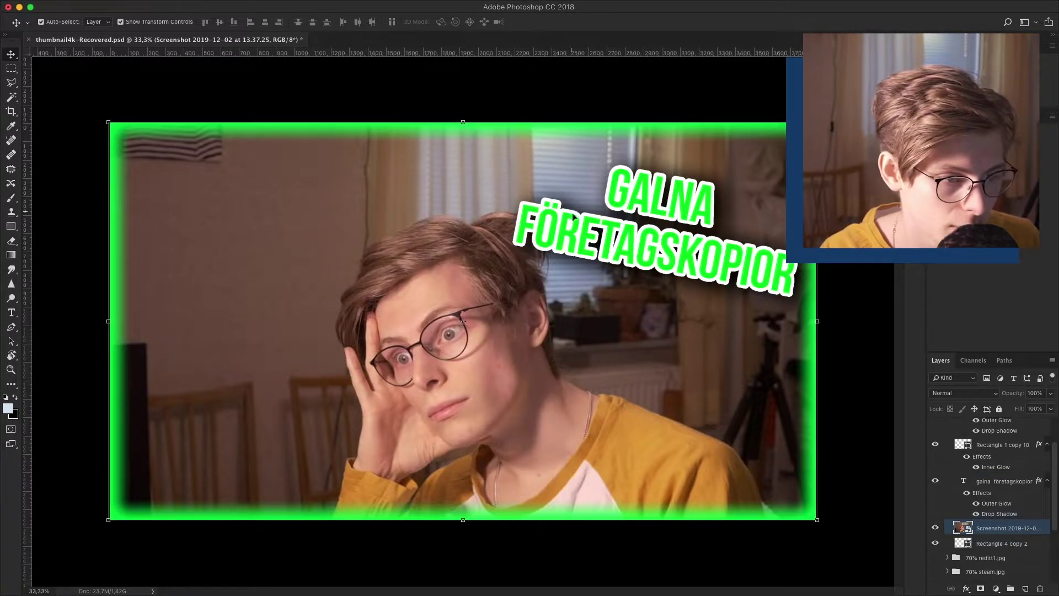
# Replace the green title text with "Jag fick 0 poäng i geoguesser" on three lines
pyautogui.doubleClick(651, 210)
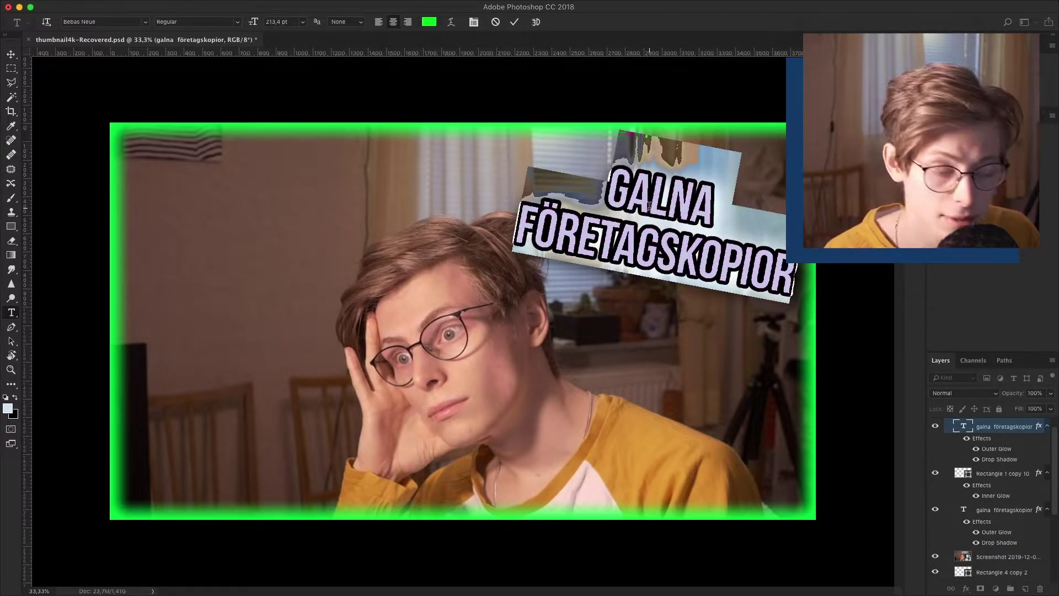
pyautogui.write('JAG FICK FÖRETAGSKOPIOR')
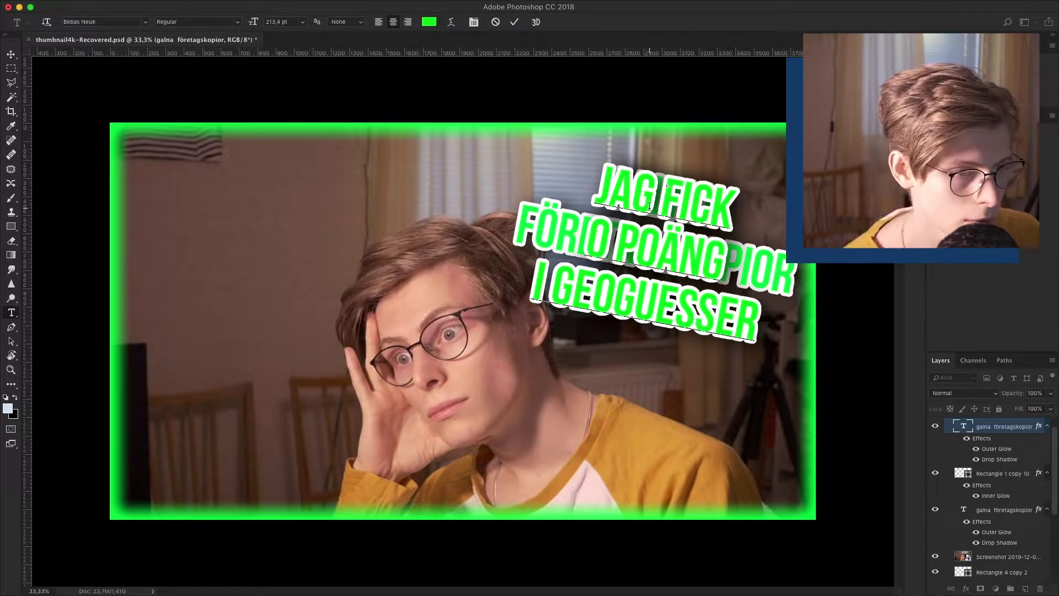
pyautogui.press('super+Return')
# Color the middle title line "0 poäng" red with the hex value ff0030
pyautogui.click(594, 241)
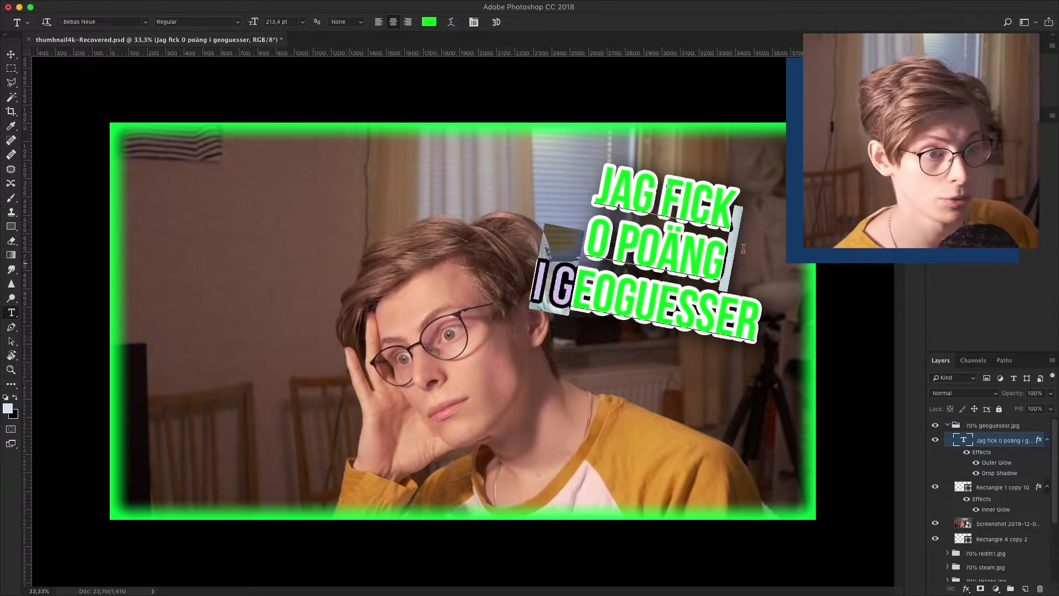
pyautogui.moveTo(598, 225); pyautogui.dragTo(727, 242)
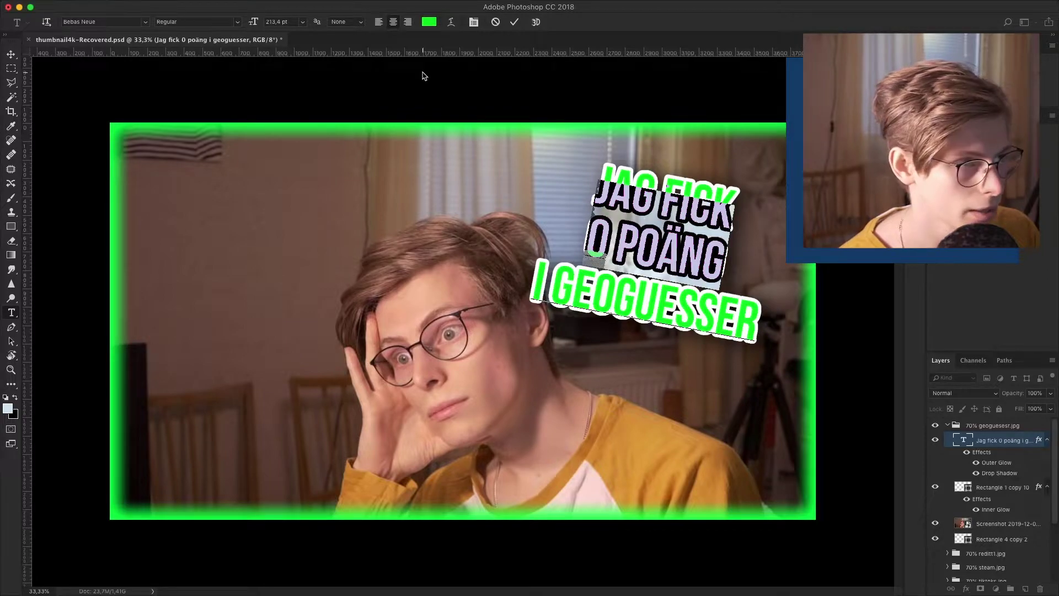
pyautogui.click(429, 20)
pyautogui.click(922, 214)
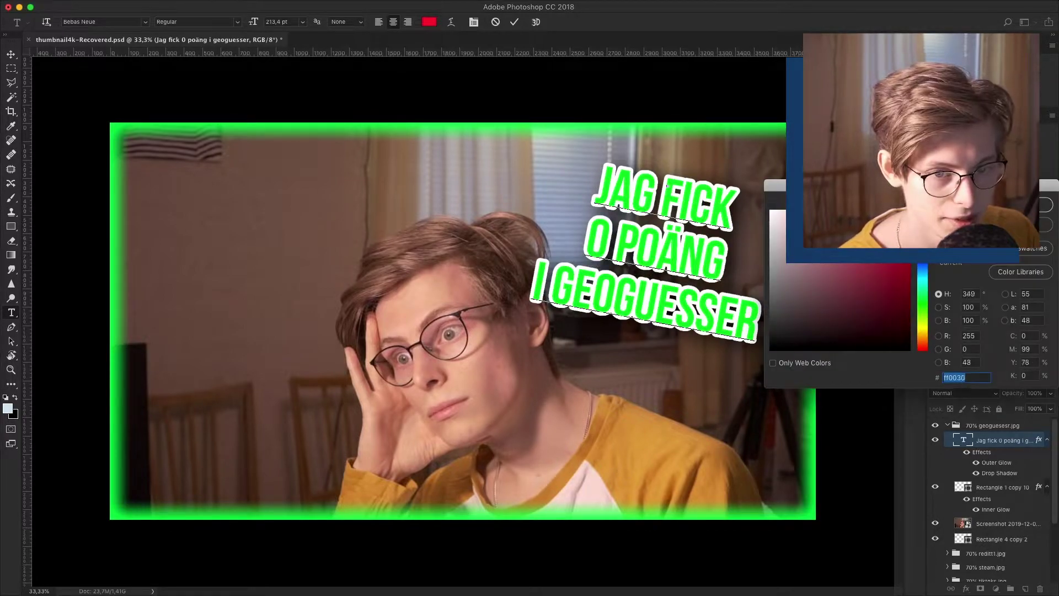
pyautogui.press('Return')
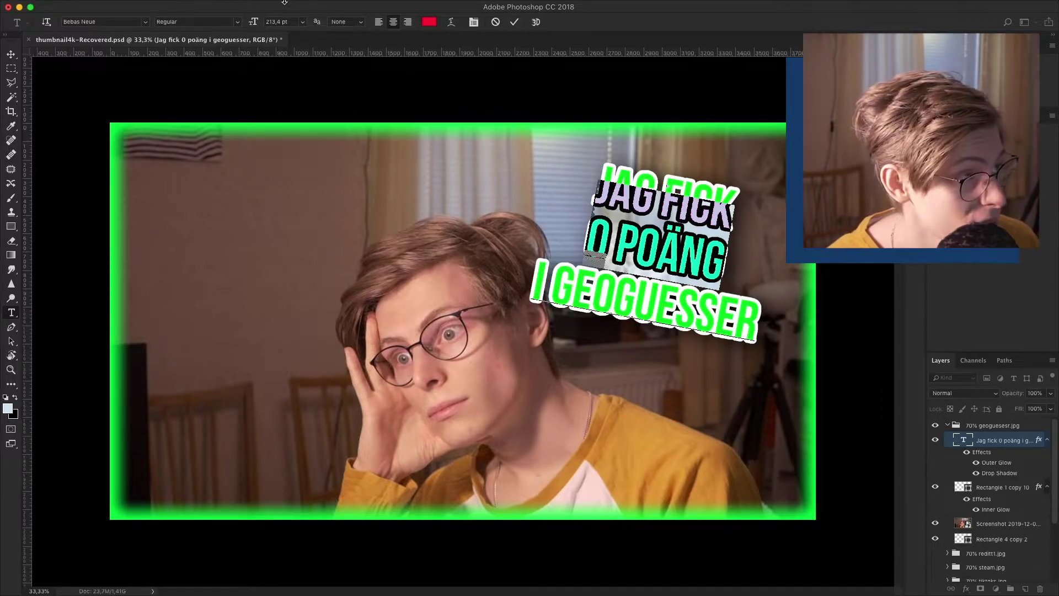
# Set the font size of the "0 poäng" line to 300 pt
pyautogui.click(301, 21)
pyautogui.click(293, 22)
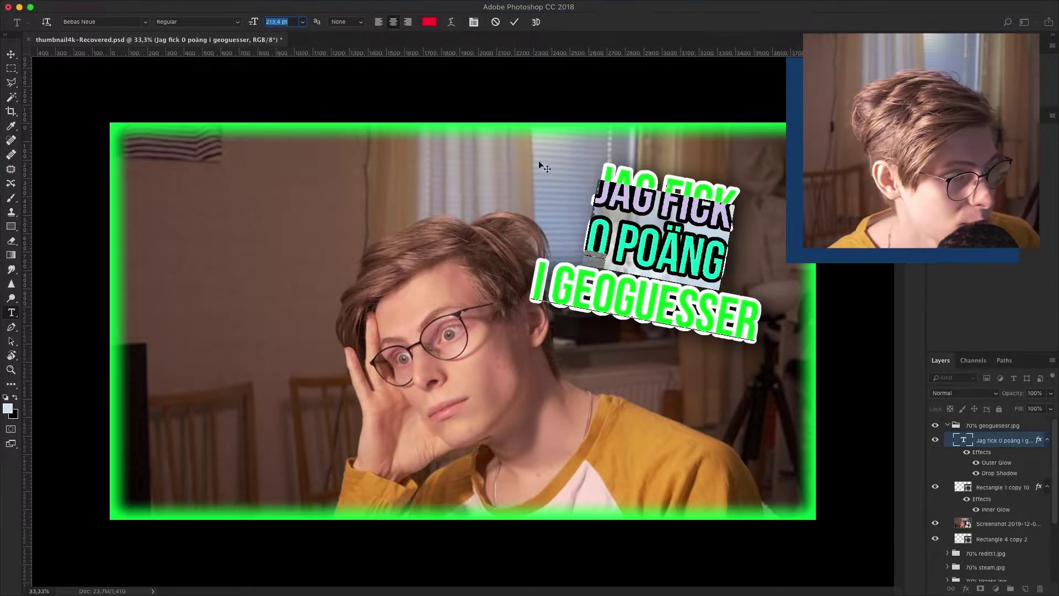
pyautogui.write('300')
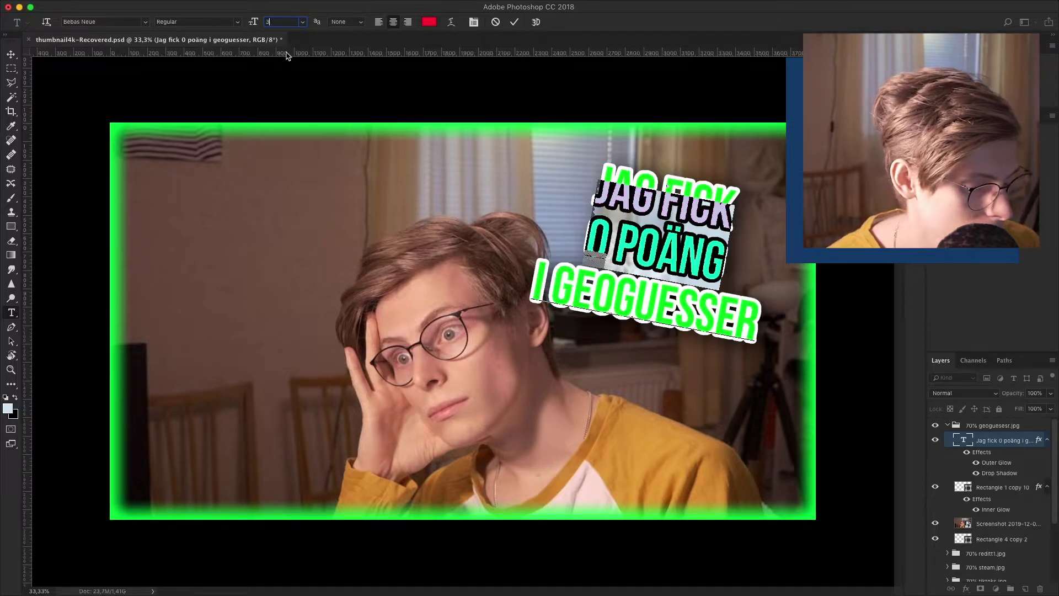
pyautogui.press('Return')
# Increase the line spacing of the whole title and tighten it for the last line, "I geoguesser"
pyautogui.moveTo(757, 329); pyautogui.dragTo(528, 178)
pyautogui.press('super+t')
pyautogui.hotkey('alt', 'Down')
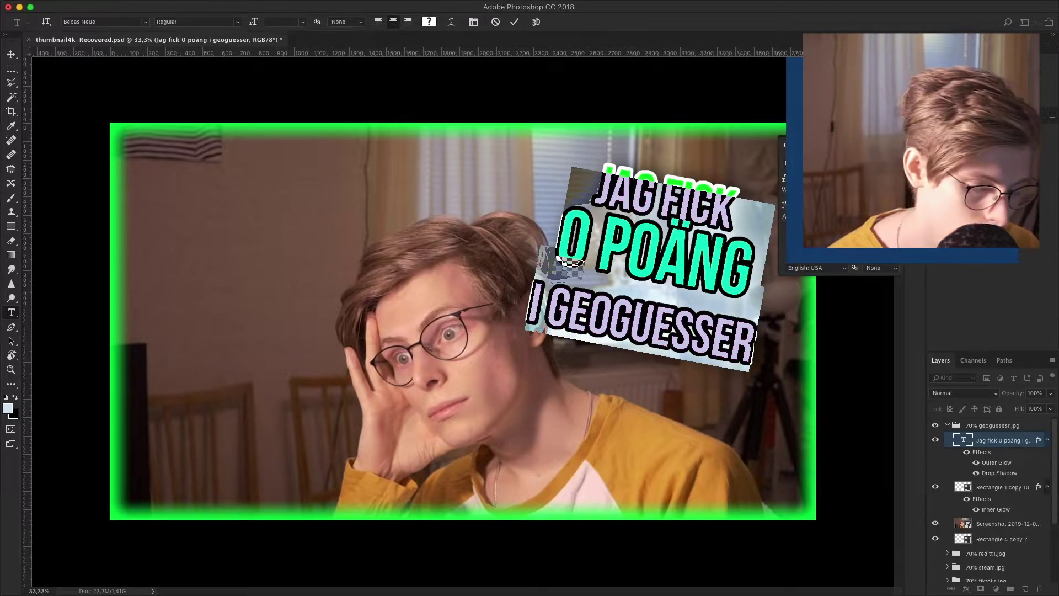
pyautogui.hotkey('alt', 'Down')
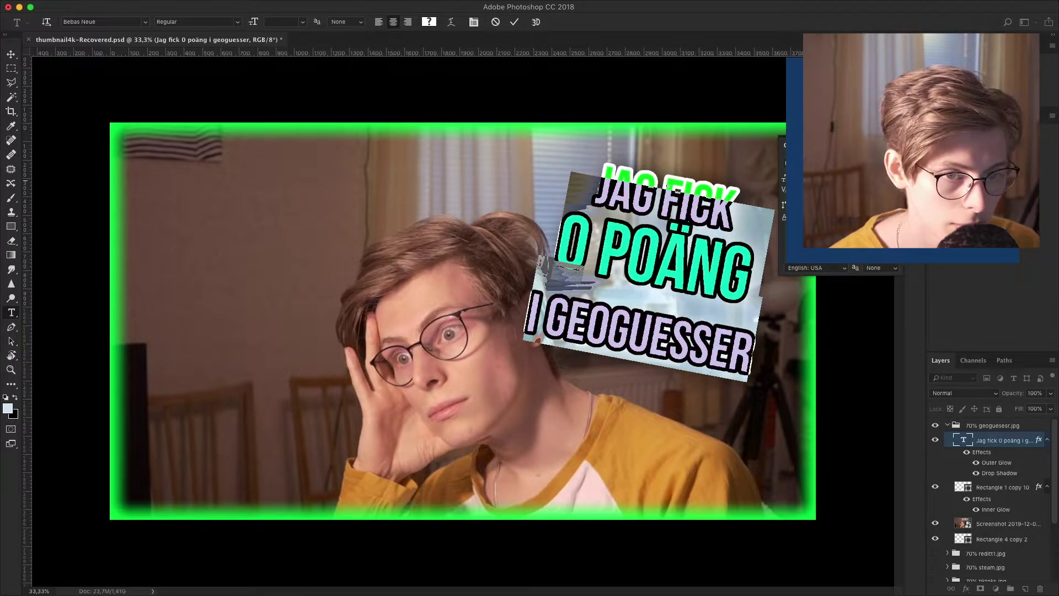
pyautogui.moveTo(755, 353); pyautogui.dragTo(523, 284)
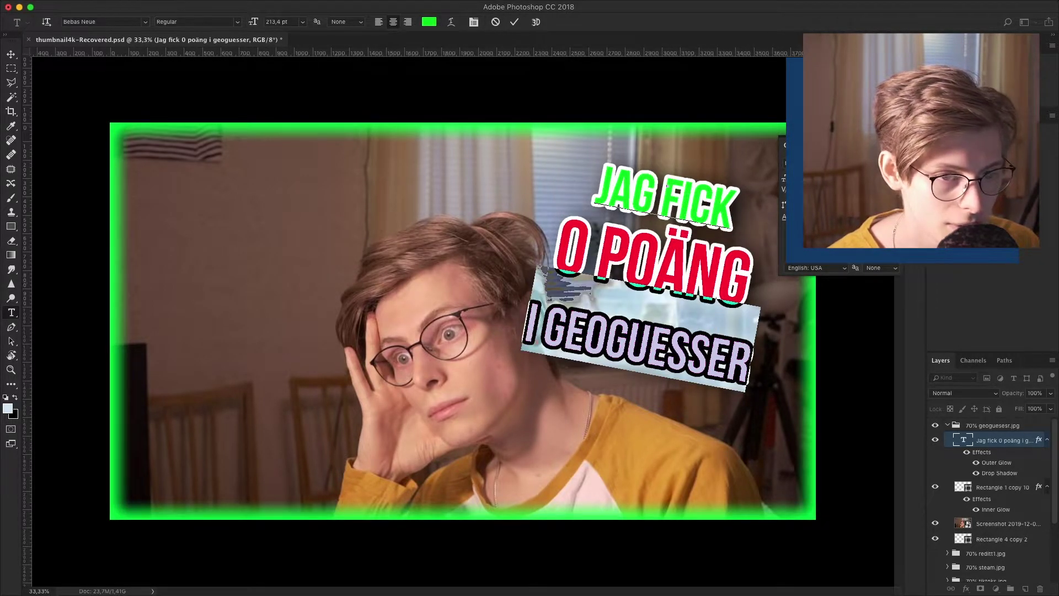
pyautogui.hotkey('alt', 'Up')
pyautogui.hotkey('alt', 'Up')
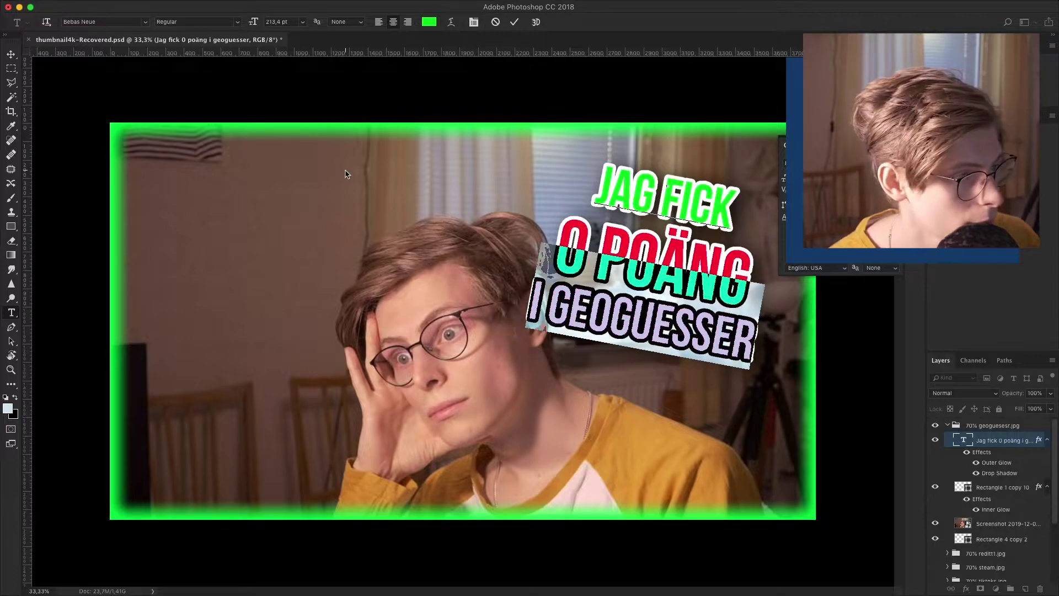
# Reposition the title text slightly lower and further right within the green frame
pyautogui.click(11, 54)
pyautogui.scroll(-6, 440, 204)
pyautogui.scroll(1, 463, 276)
pyautogui.moveTo(608, 351); pyautogui.dragTo(580, 343)
pyautogui.press('Return')
pyautogui.scroll(1, 485, 328)
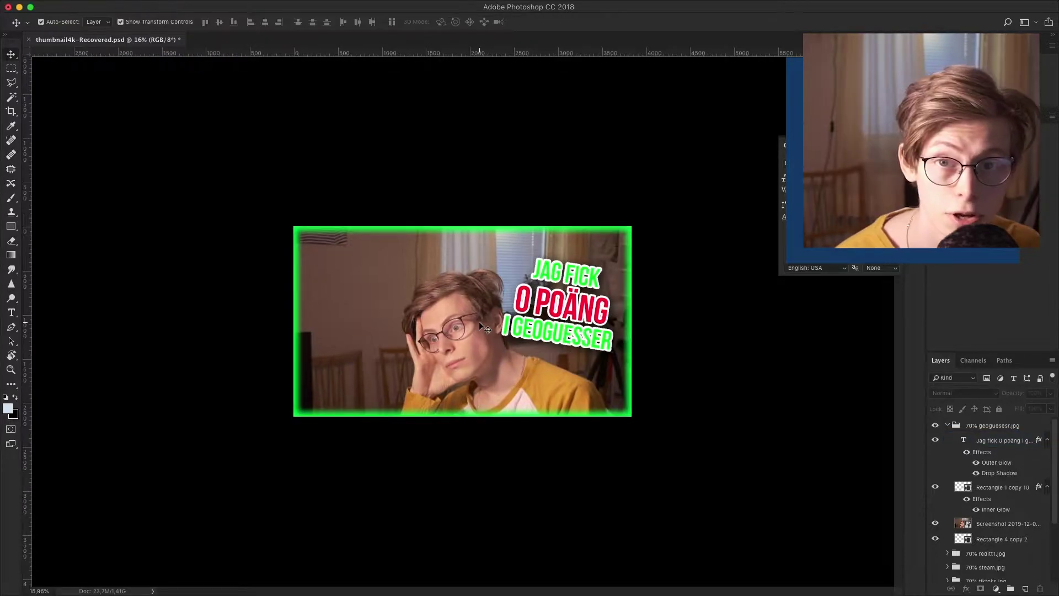
# Select the person in the screenshot photo and copy the selection to a new layer
pyautogui.click(962, 524)
pyautogui.rightClick(12, 98)
pyautogui.click(55, 96)
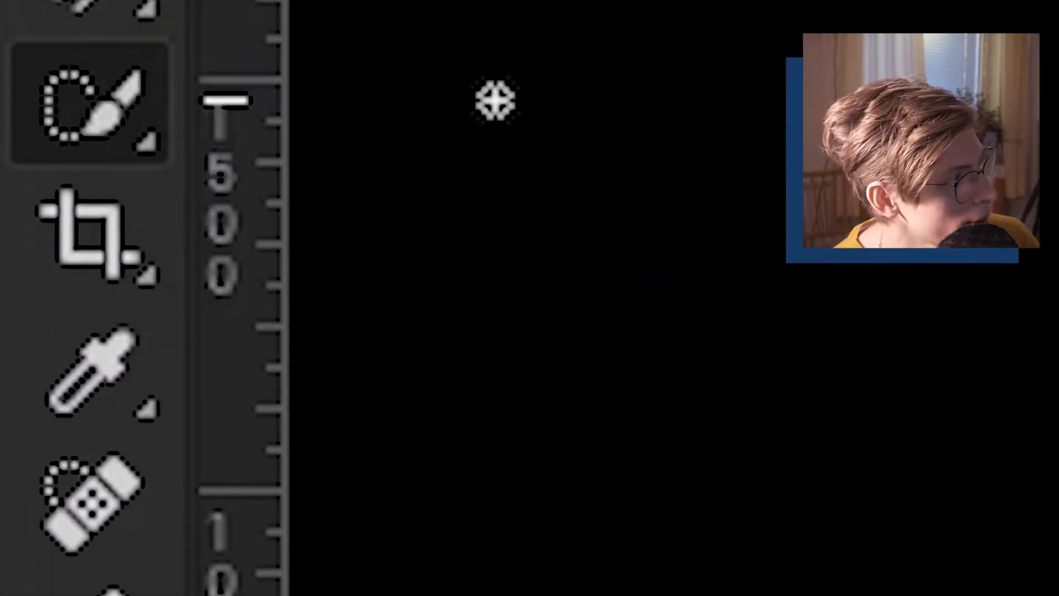
pyautogui.click(251, 111)
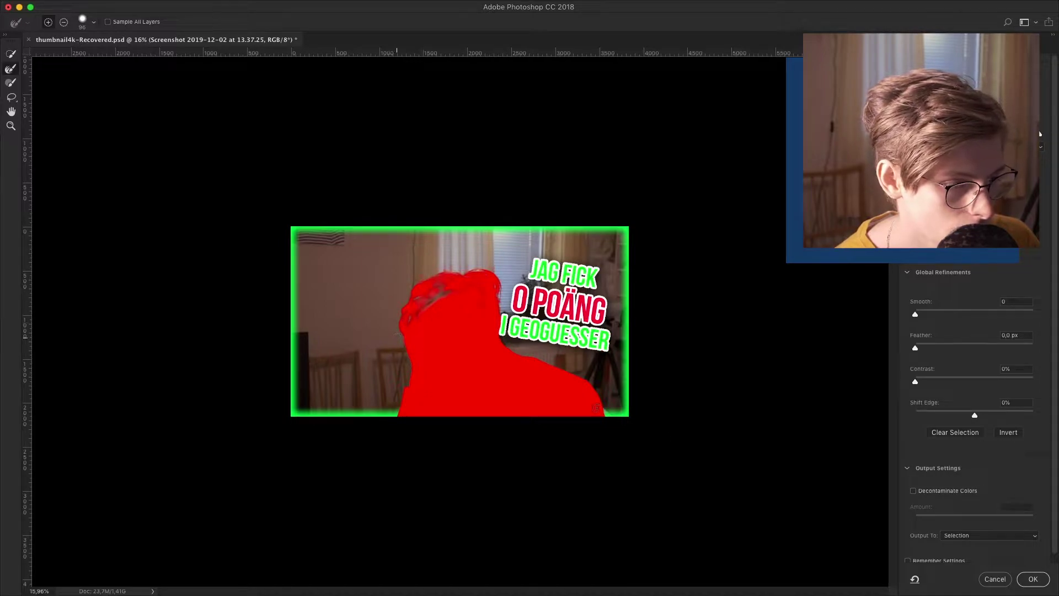
pyautogui.click(997, 579)
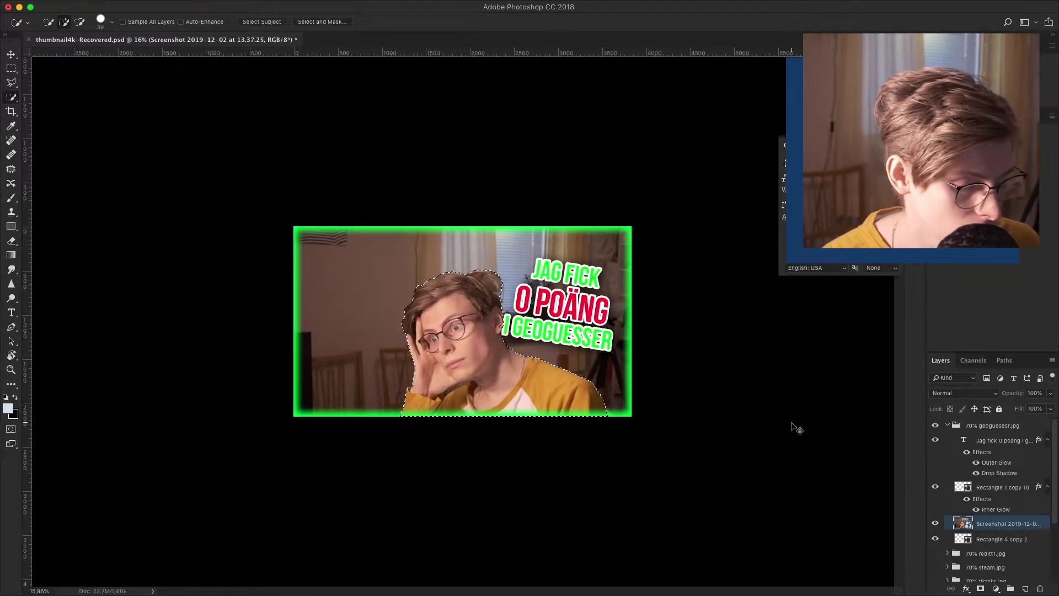
pyautogui.hotkey('ctrl', 'j')
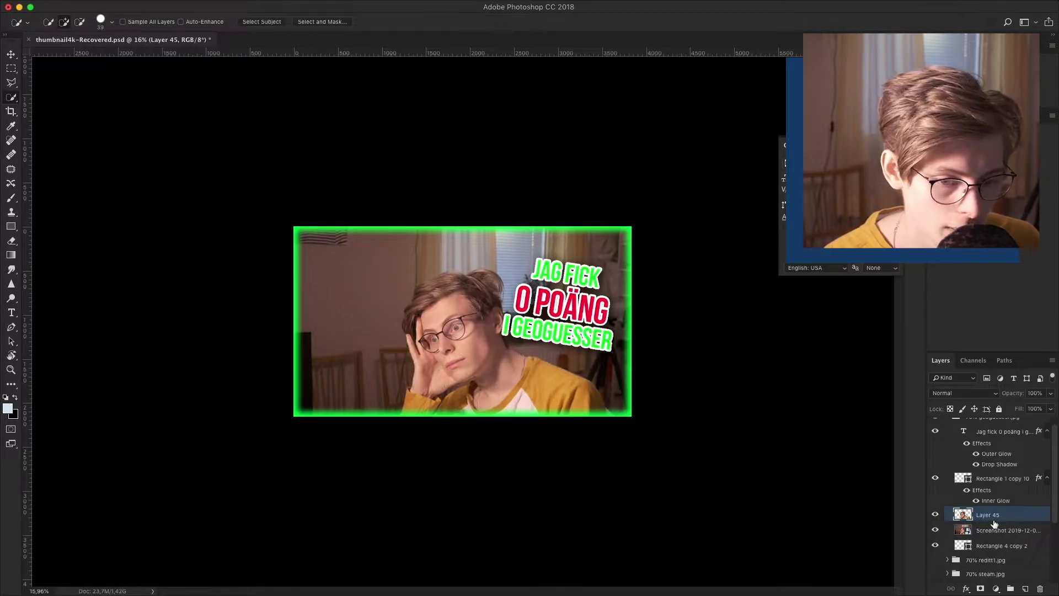
# Add a white outer glow at 100% opacity to the cut-out person layer
pyautogui.doubleClick(1023, 517)
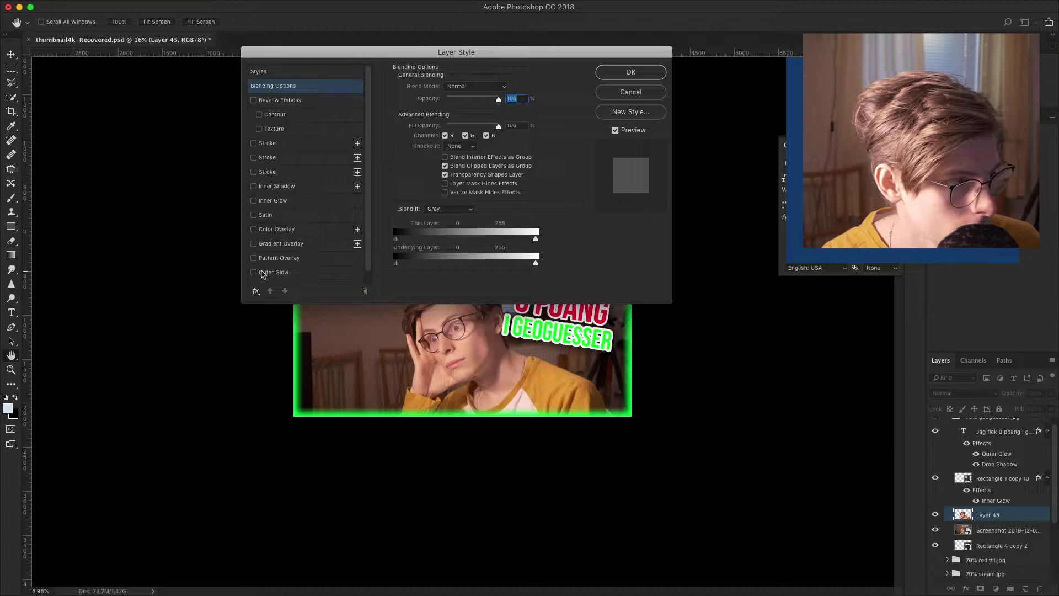
pyautogui.click(273, 272)
pyautogui.moveTo(526, 57); pyautogui.dragTo(755, 47)
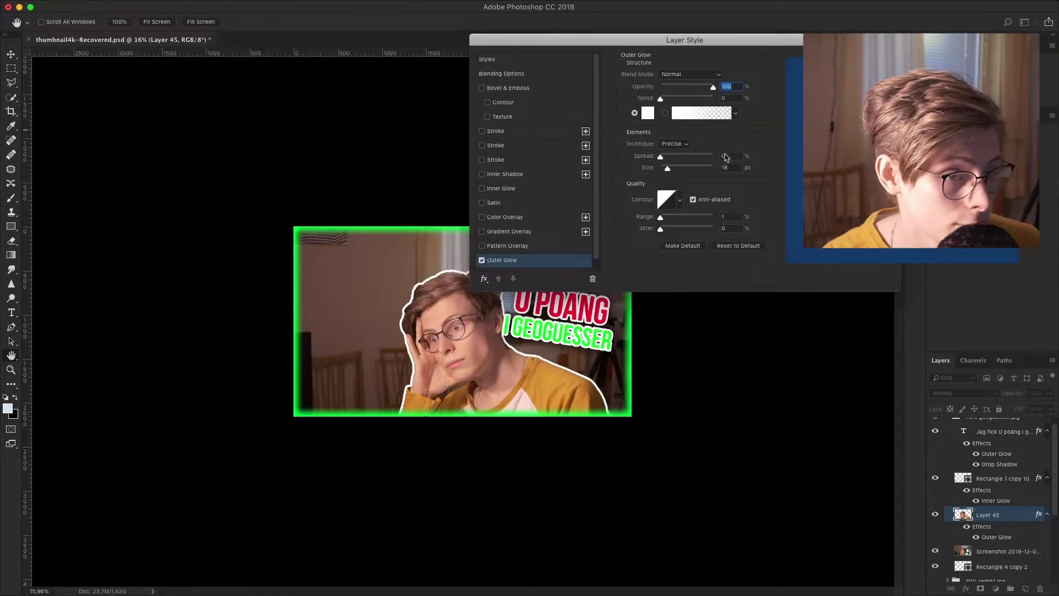
pyautogui.click(725, 248)
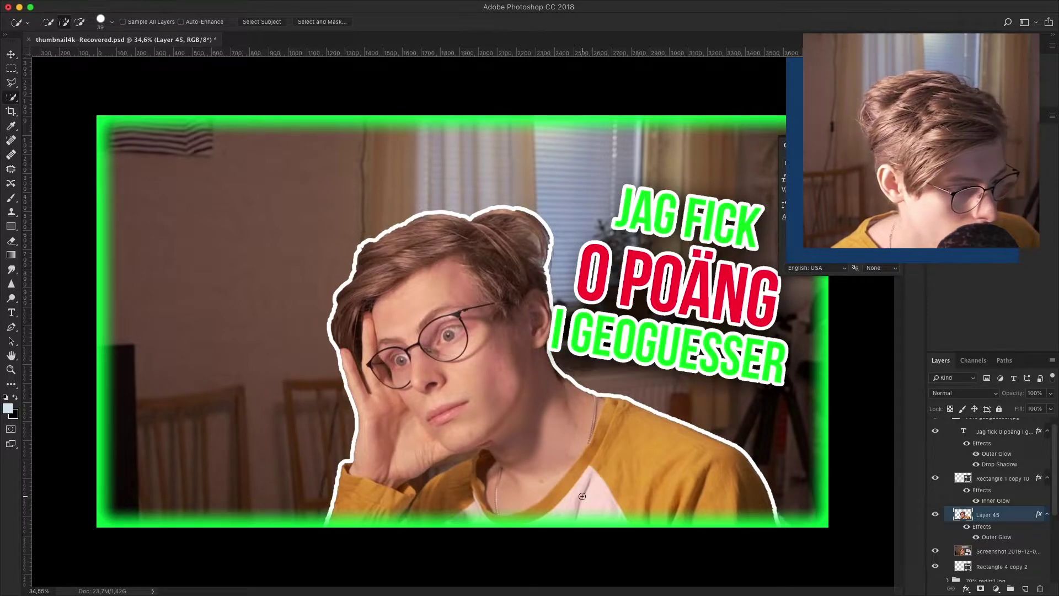
# Try to erase the background gap between the raised arm and the neck on the cut-out layer
pyautogui.scroll(4, 449, 464)
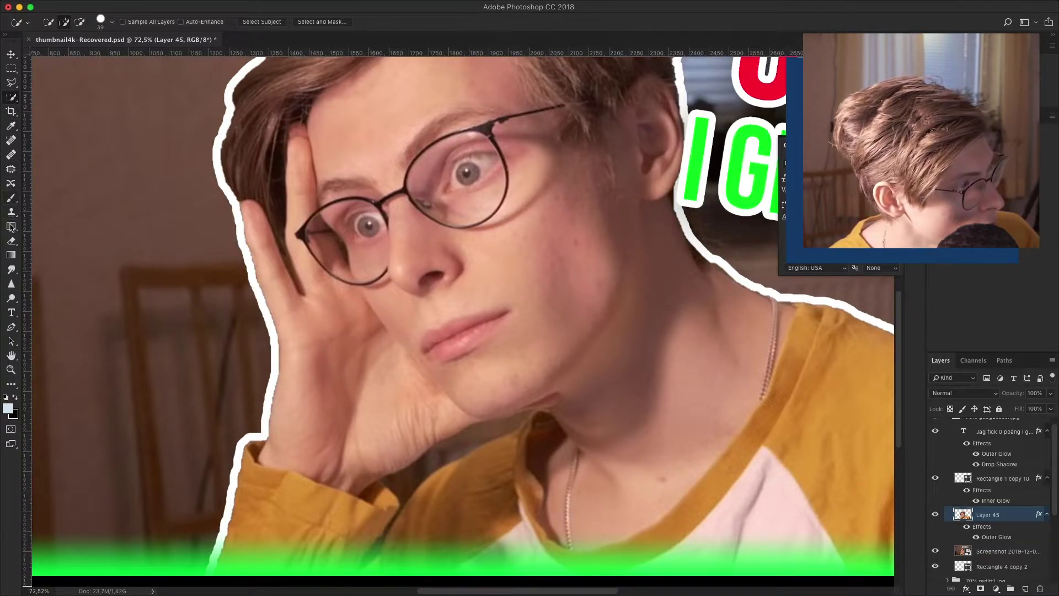
pyautogui.click(11, 242)
pyautogui.rightClick(624, 397)
pyautogui.click(571, 371)
pyautogui.click(511, 347)
pyautogui.moveTo(411, 484)
pyautogui.mouseDown()
pyautogui.moveTo(521, 418)
pyautogui.moveTo(387, 481)
pyautogui.moveTo(396, 491)
pyautogui.moveTo(466, 439)
pyautogui.mouseUp()
pyautogui.scroll(-5, 435, 436)
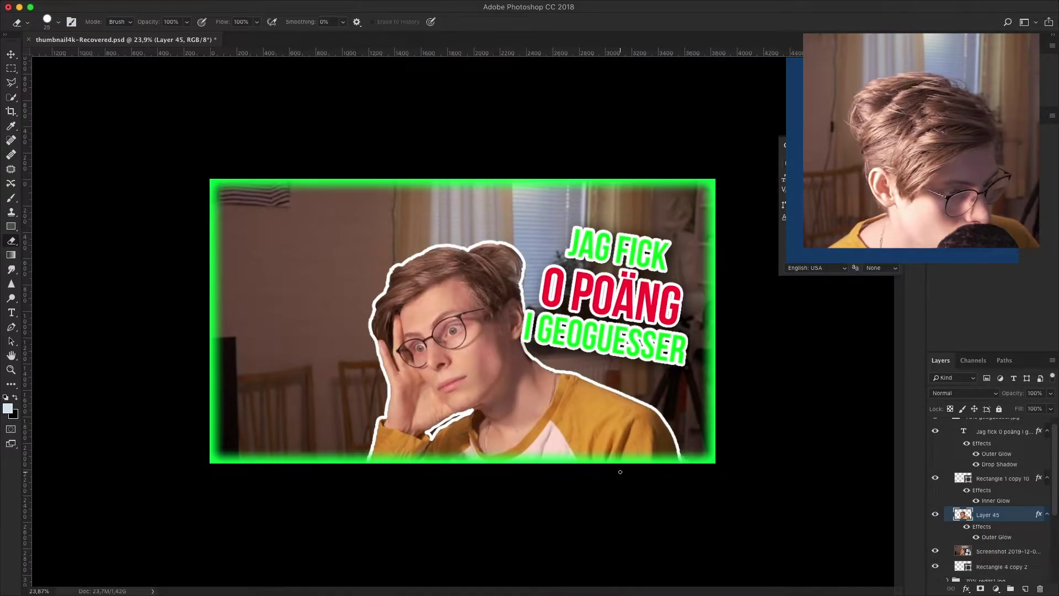
pyautogui.scroll(-1, 509, 277)
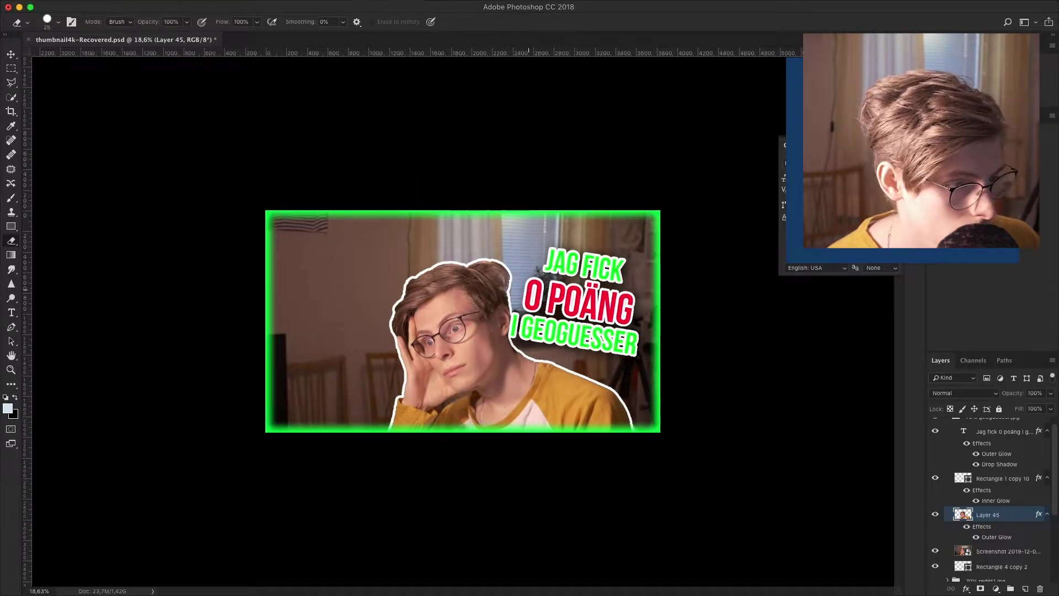
# Erase the protruding hair tuft at the back of the head from the cut-out layer using a larger eraser brush
pyautogui.scroll(5, 508, 276)
pyautogui.moveTo(520, 285)
pyautogui.mouseDown()
pyautogui.moveTo(505, 256)
pyautogui.moveTo(509, 245)
pyautogui.moveTo(510, 273)
pyautogui.moveTo(503, 236)
pyautogui.mouseUp()
pyautogui.rightClick(521, 233)
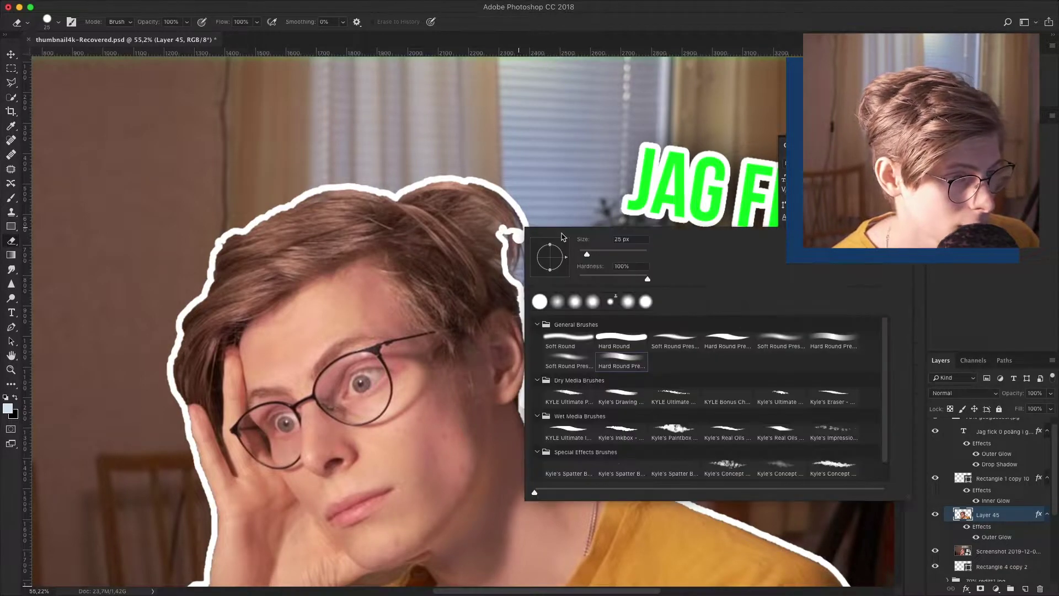
pyautogui.moveTo(600, 256); pyautogui.dragTo(605, 256)
pyautogui.click(524, 225)
pyautogui.moveTo(524, 238)
pyautogui.mouseDown()
pyautogui.moveTo(503, 187)
pyautogui.moveTo(514, 233)
pyautogui.moveTo(490, 214)
pyautogui.mouseUp()
# Remove the hair tuft behind the head from the background photo with the Spot Healing Brush
pyautogui.click(10, 140)
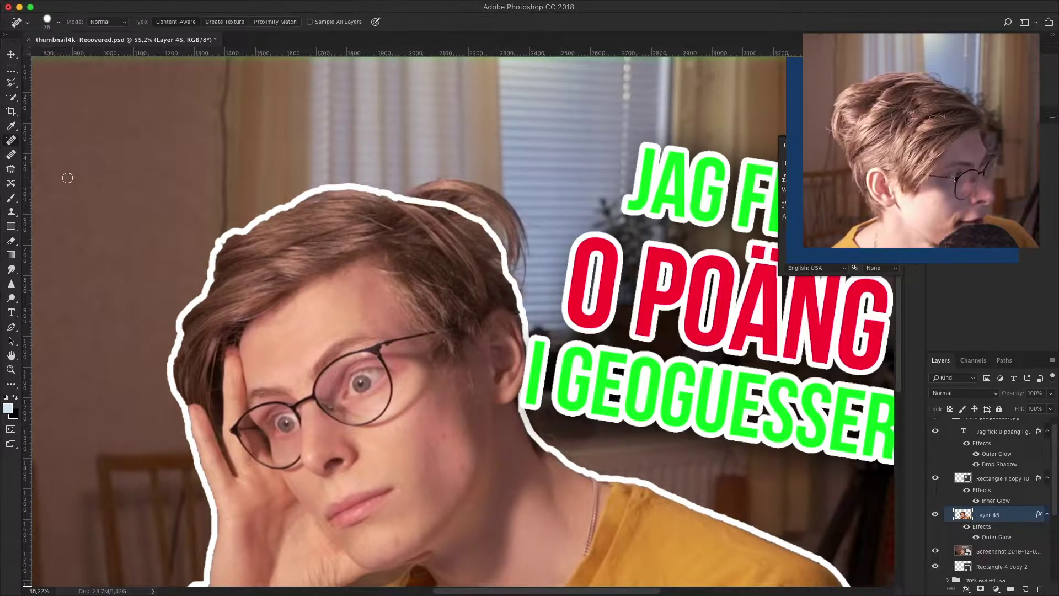
pyautogui.rightClick(439, 132)
pyautogui.click(498, 151)
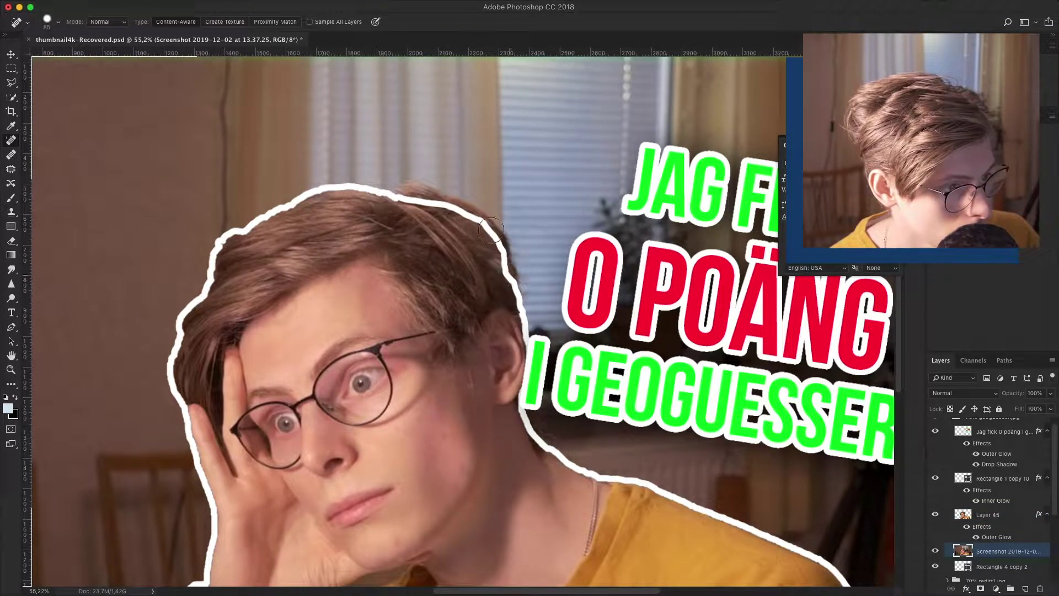
pyautogui.moveTo(510, 274)
pyautogui.mouseDown()
pyautogui.moveTo(462, 210)
pyautogui.moveTo(401, 191)
pyautogui.mouseUp()
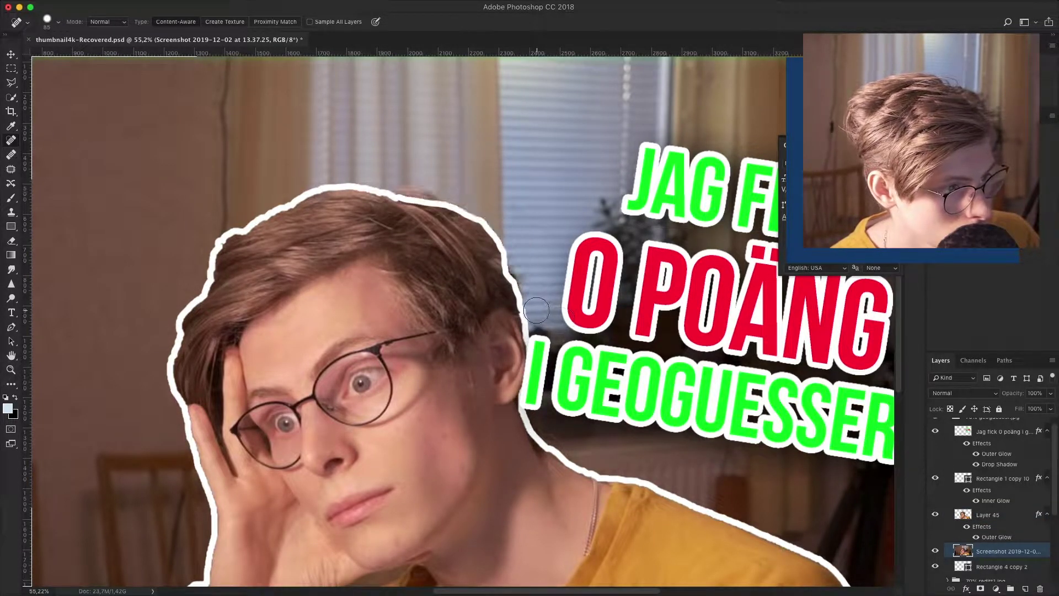
# Cover the leftover hair above the head in the background photo with a 46 px Clone Stamp
pyautogui.press('s')
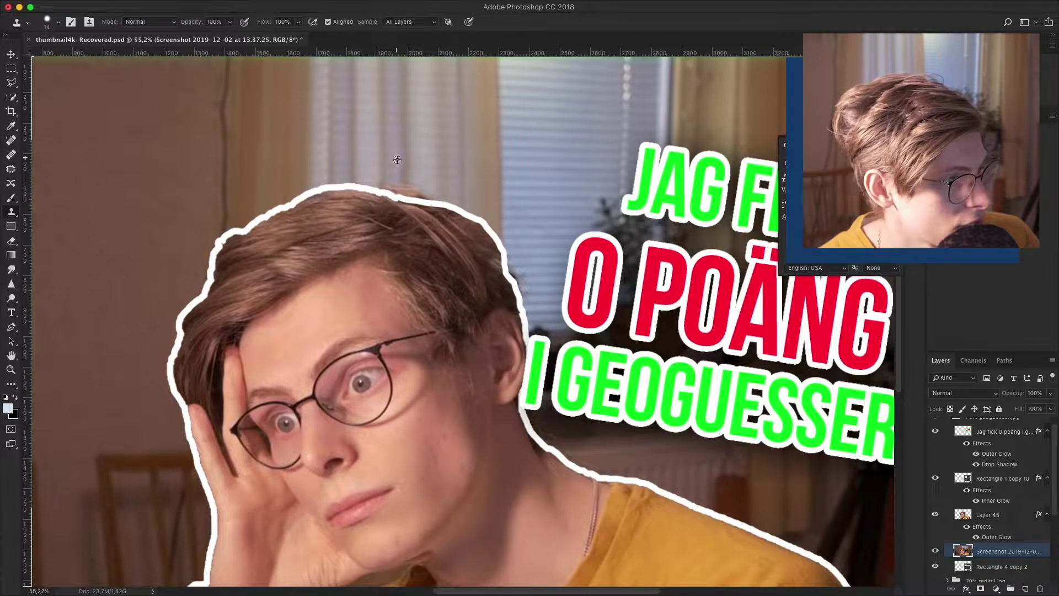
pyautogui.rightClick(395, 183)
pyautogui.moveTo(471, 193); pyautogui.dragTo(479, 194)
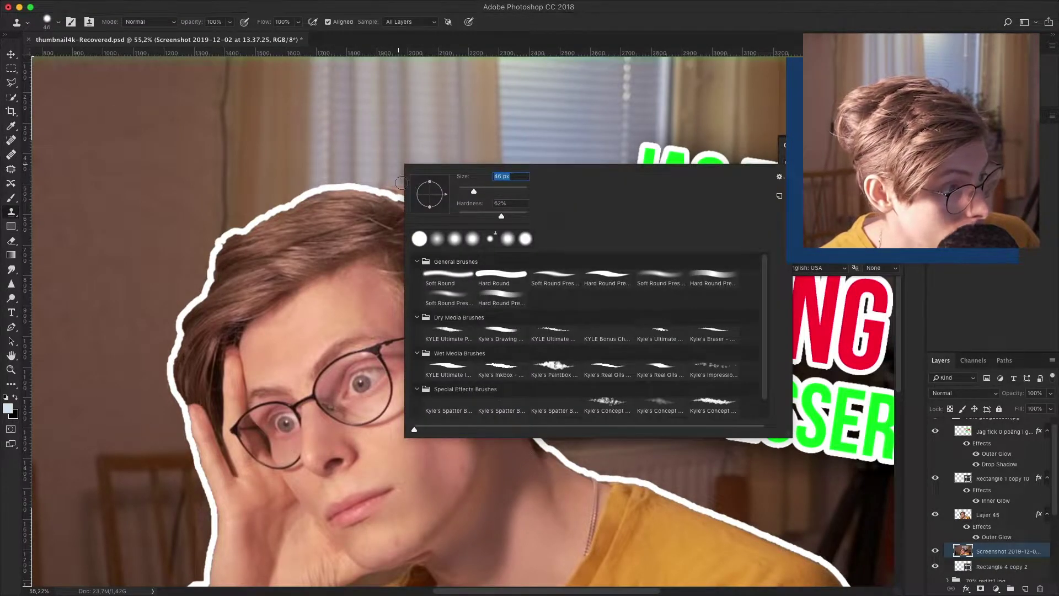
pyautogui.press('Return')
pyautogui.moveTo(386, 181); pyautogui.dragTo(433, 198)
pyautogui.press('super+0')
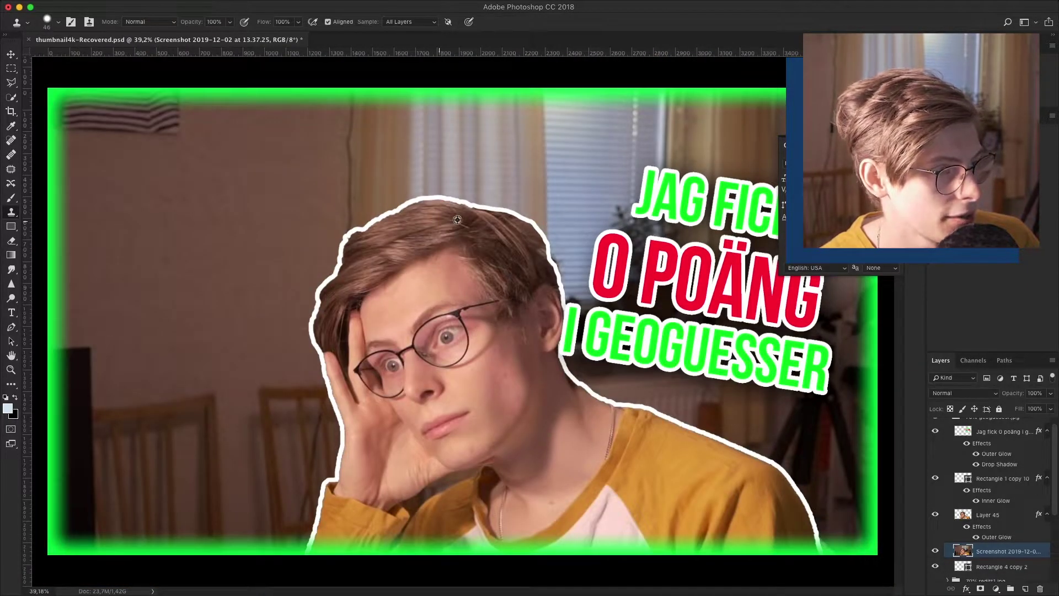
# Move the white divider layer above the cut-out person, tilt it to slant the opposite way, and shift it to the person's left
pyautogui.scroll(-2, 455, 219)
pyautogui.scroll(-1, 638, 276)
pyautogui.moveTo(962, 567); pyautogui.dragTo(959, 508)
pyautogui.hotkey('ctrl', 't')
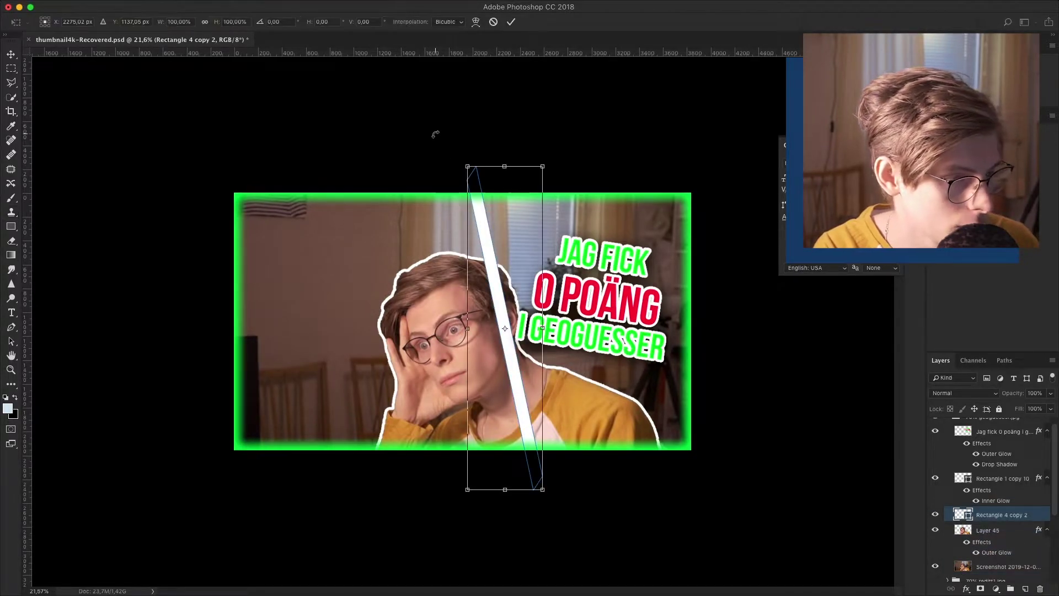
pyautogui.moveTo(562, 149); pyautogui.dragTo(669, 165)
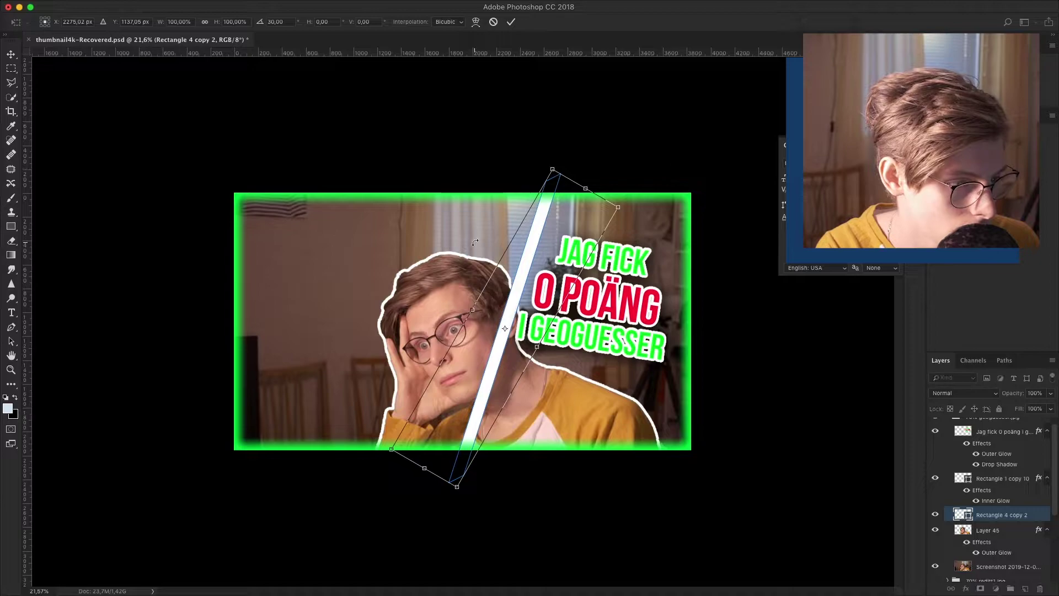
pyautogui.moveTo(527, 241); pyautogui.dragTo(395, 230)
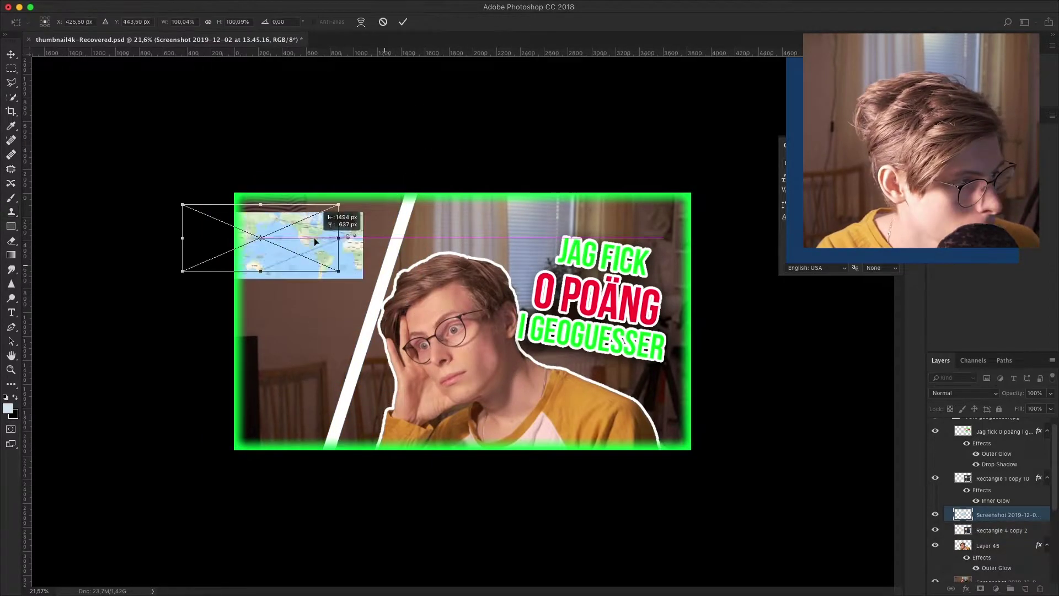
# Place the GeoGuessr map and "Game finished, well done!" card screenshots over the left part of the thumbnail and shift both slightly downward
pyautogui.moveTo(314, 240); pyautogui.dragTo(752, 481)
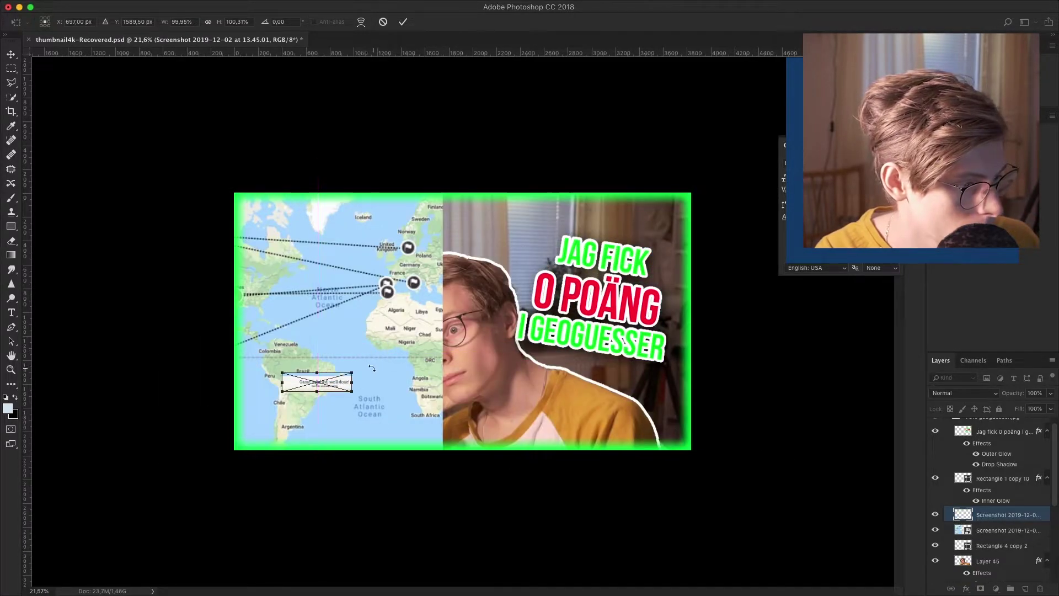
pyautogui.moveTo(372, 365); pyautogui.dragTo(458, 278)
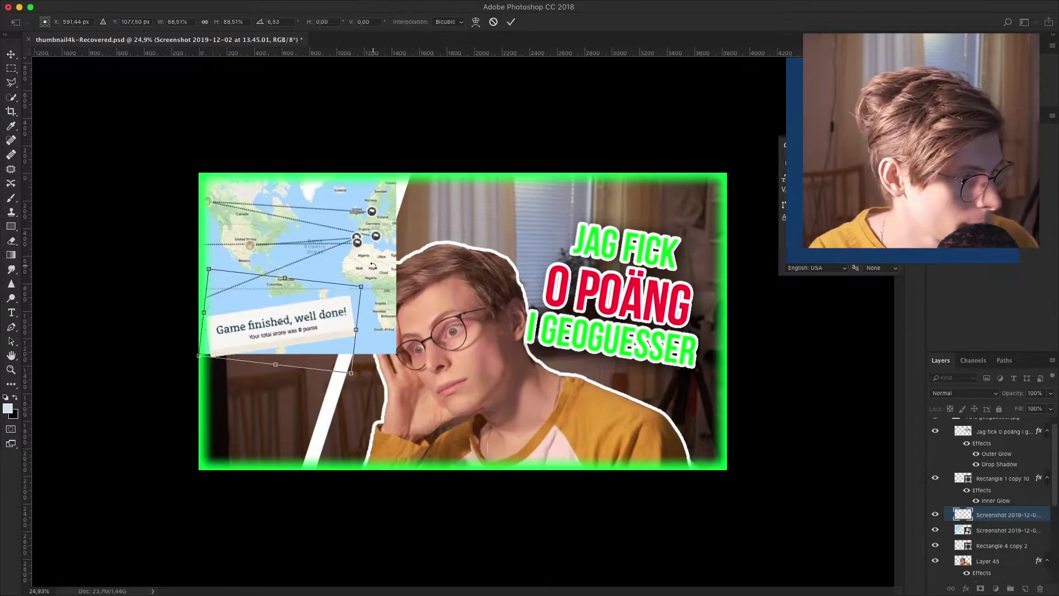
pyautogui.press('Return')
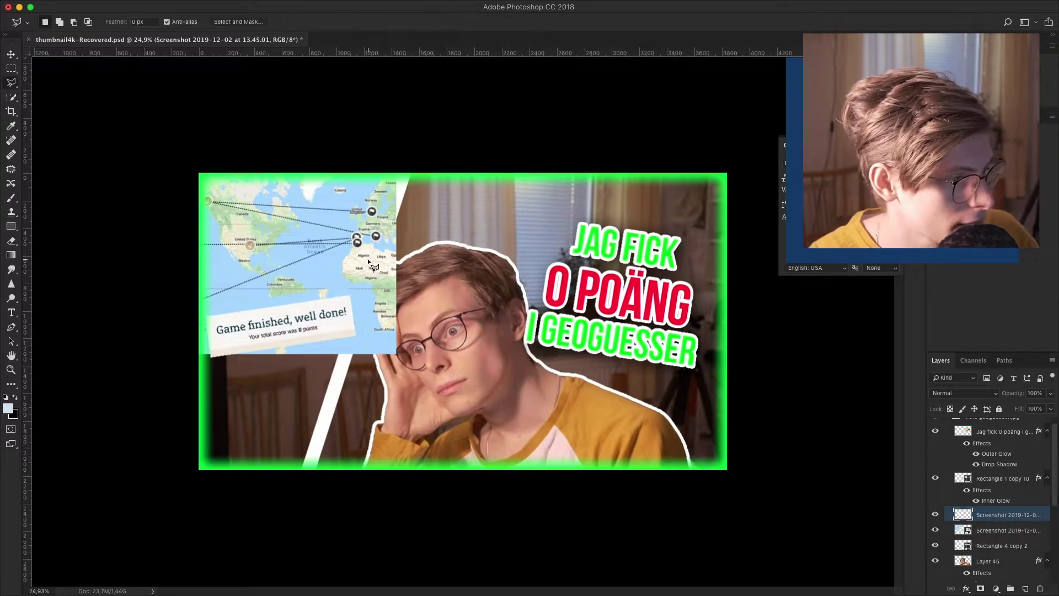
pyautogui.keyDown('shift'); pyautogui.click(967, 530); pyautogui.keyUp('shift')
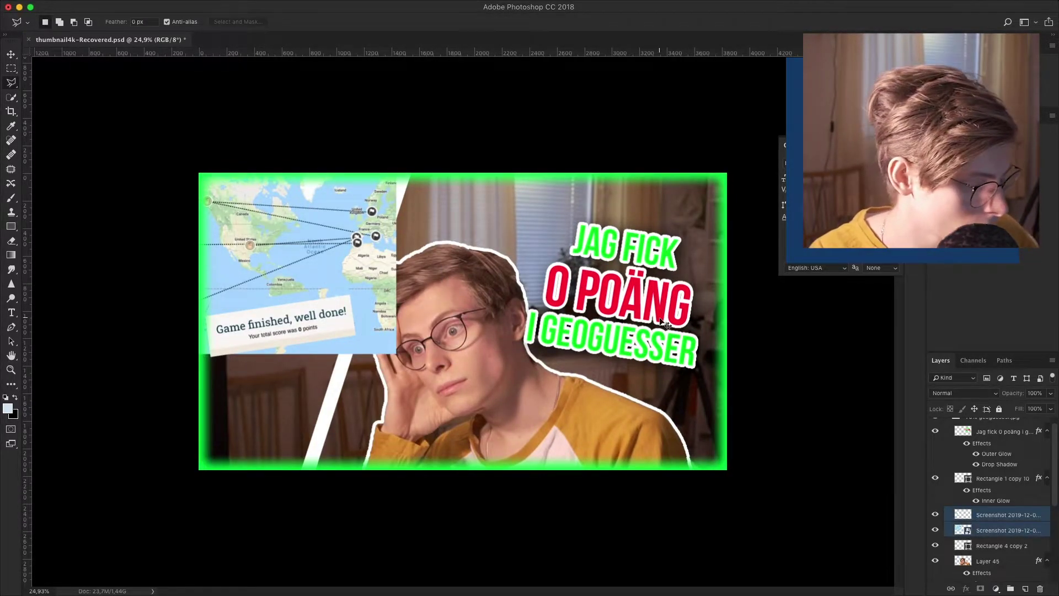
pyautogui.press('super+t')
pyautogui.moveTo(326, 272); pyautogui.dragTo(322, 304)
pyautogui.press('Return')
# Fill a polygonal selection covering the area left of the divider with the map's light blue on a new layer
pyautogui.click(407, 158)
pyautogui.click(295, 518)
pyautogui.click(148, 468)
pyautogui.doubleClick(200, 110)
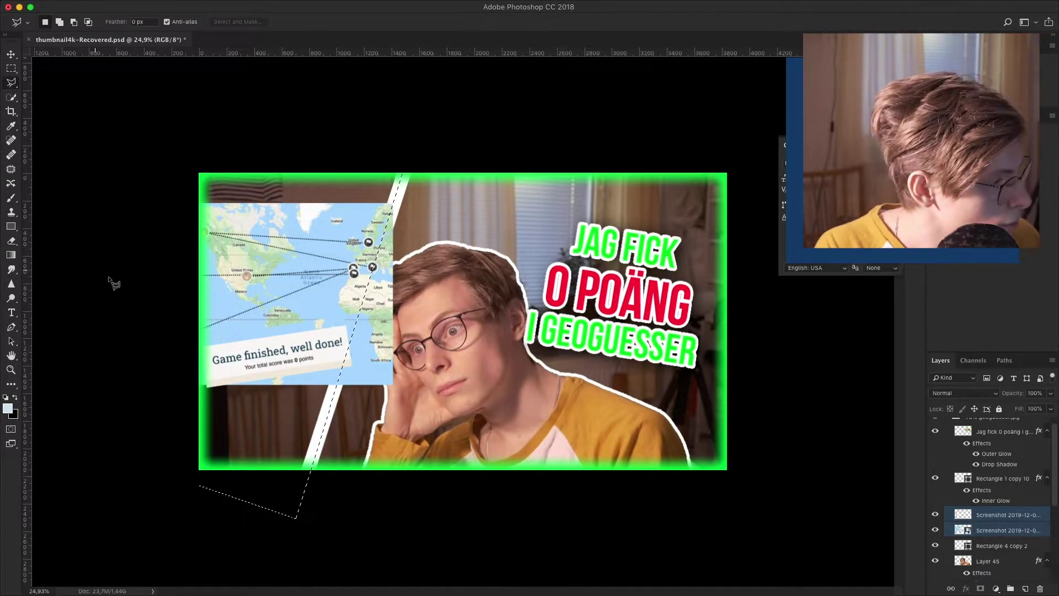
pyautogui.press('i')
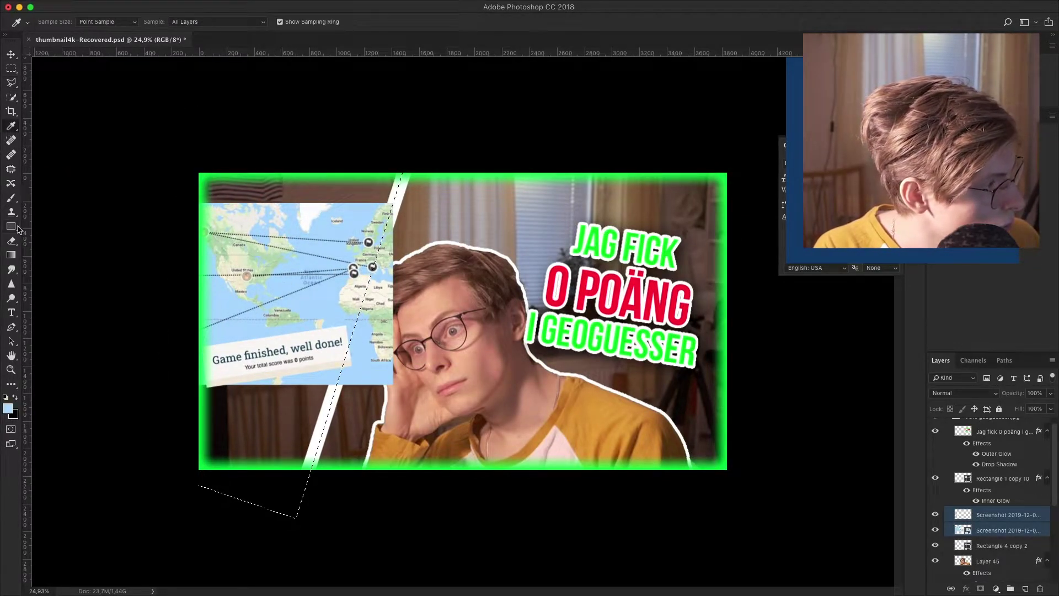
pyautogui.press('super+shift+alt+n')
pyautogui.press('g')
pyautogui.click(255, 409)
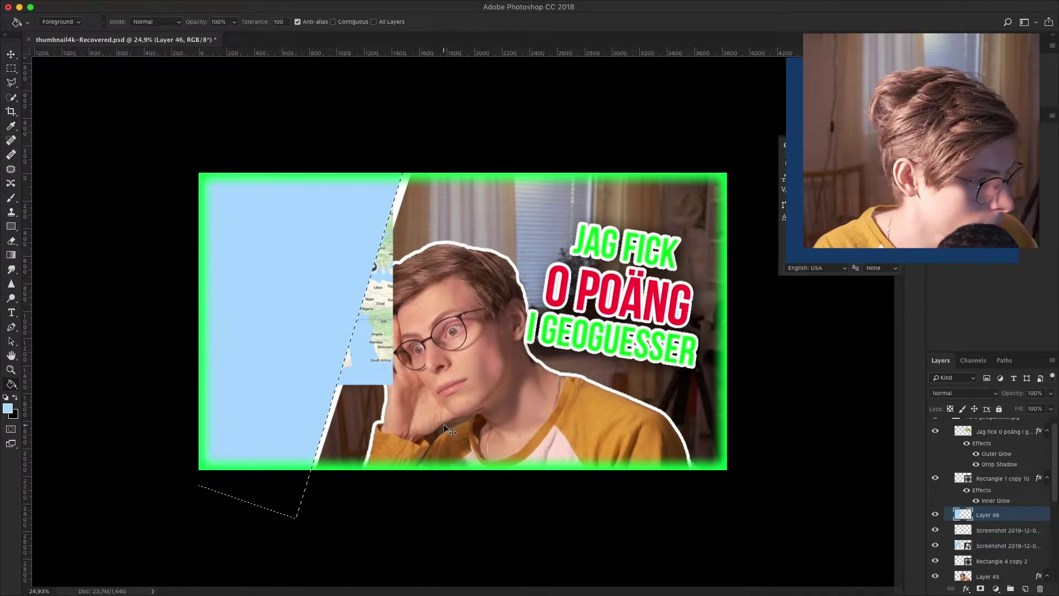
pyautogui.press('super+d')
# Reorder the light blue fill layer so it sits below both screenshots and the white divider
pyautogui.scroll(-1, 992, 508)
pyautogui.click(983, 495)
pyautogui.moveTo(981, 505); pyautogui.dragTo(976, 561)
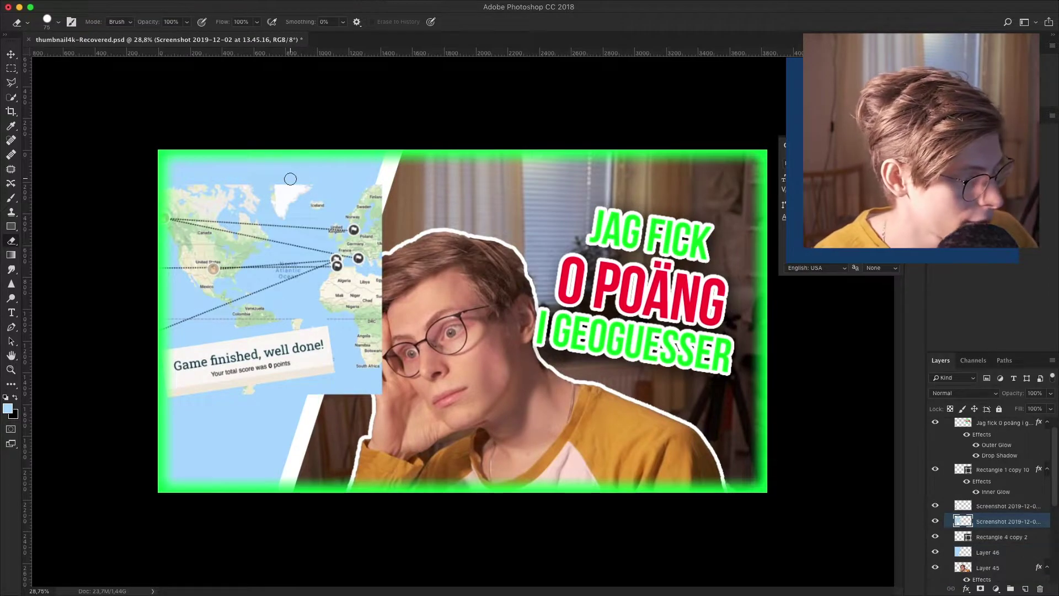
# Soften the map's cut-off upper edge with a 97 px eraser at 0% hardness
pyautogui.scroll(5, 303, 177)
pyautogui.rightClick(557, 212)
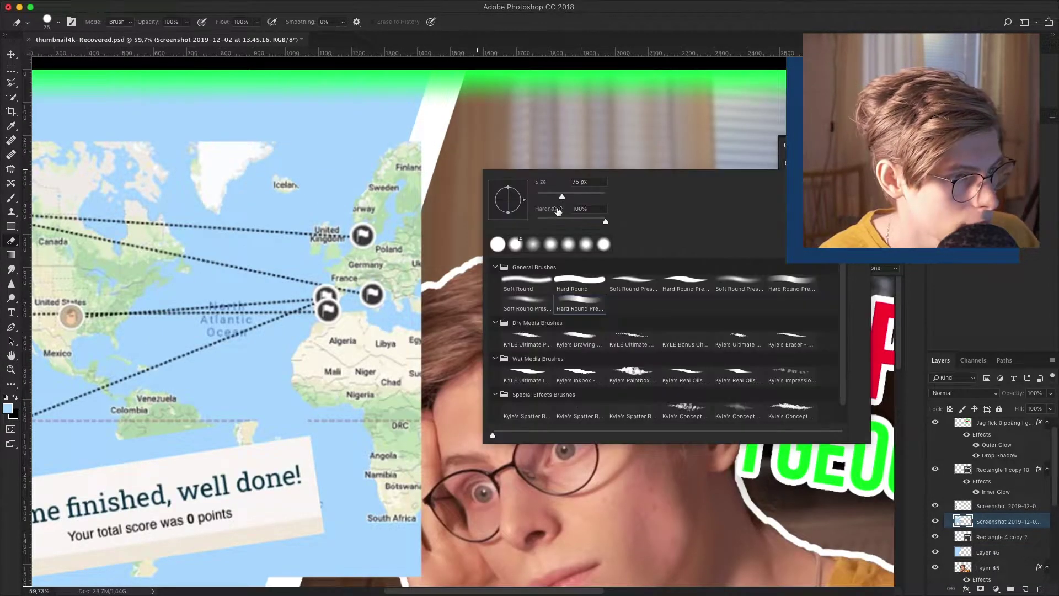
pyautogui.moveTo(571, 222)
pyautogui.mouseDown()
pyautogui.moveTo(523, 221)
pyautogui.moveTo(570, 200)
pyautogui.mouseUp()
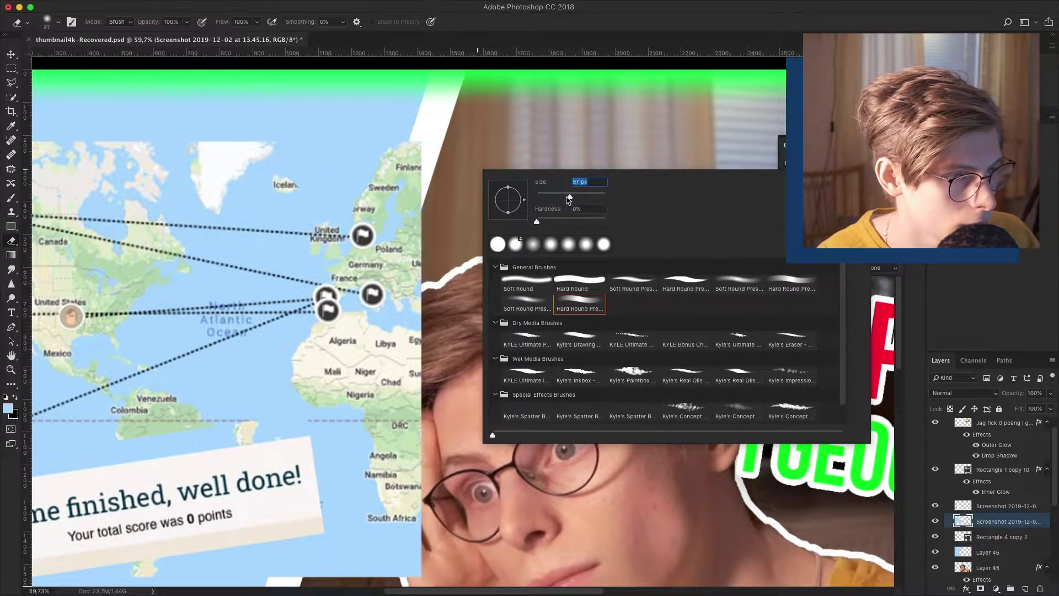
pyautogui.click(422, 133)
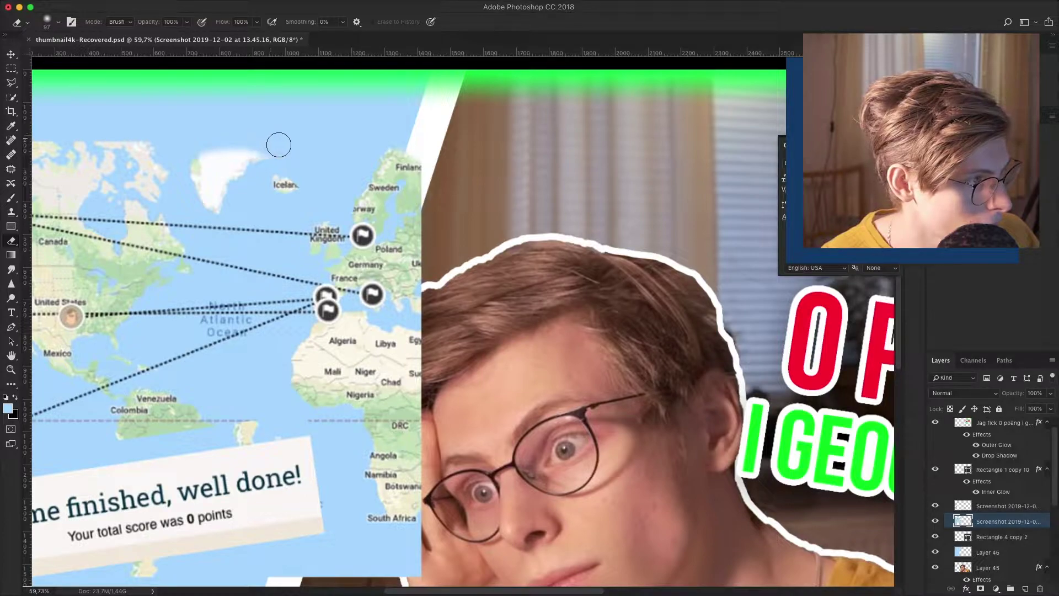
pyautogui.hscroll(-5, 358, 144)
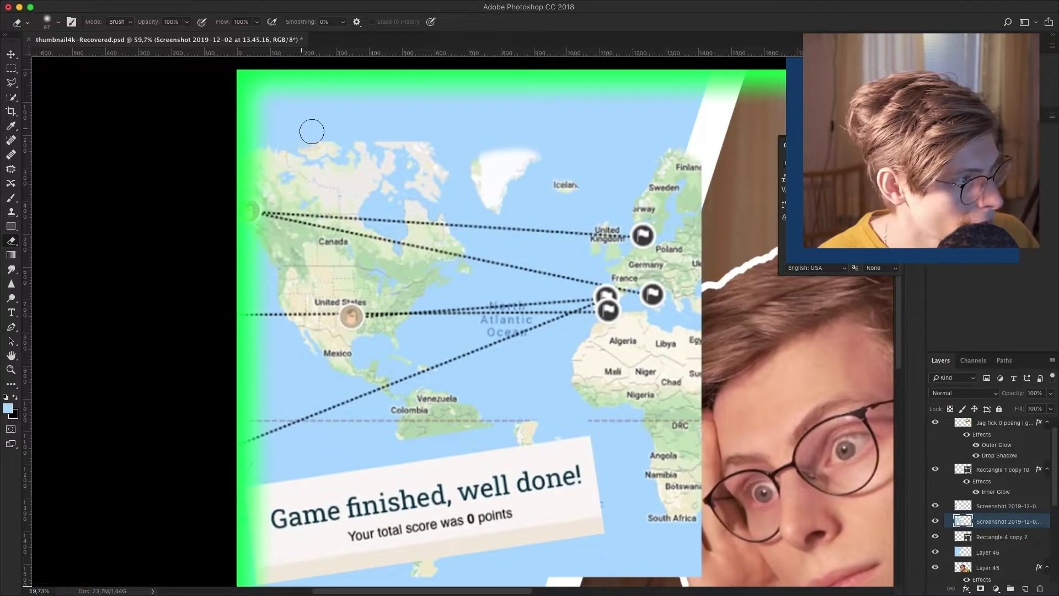
pyautogui.press('super+0')
pyautogui.press('super+t')
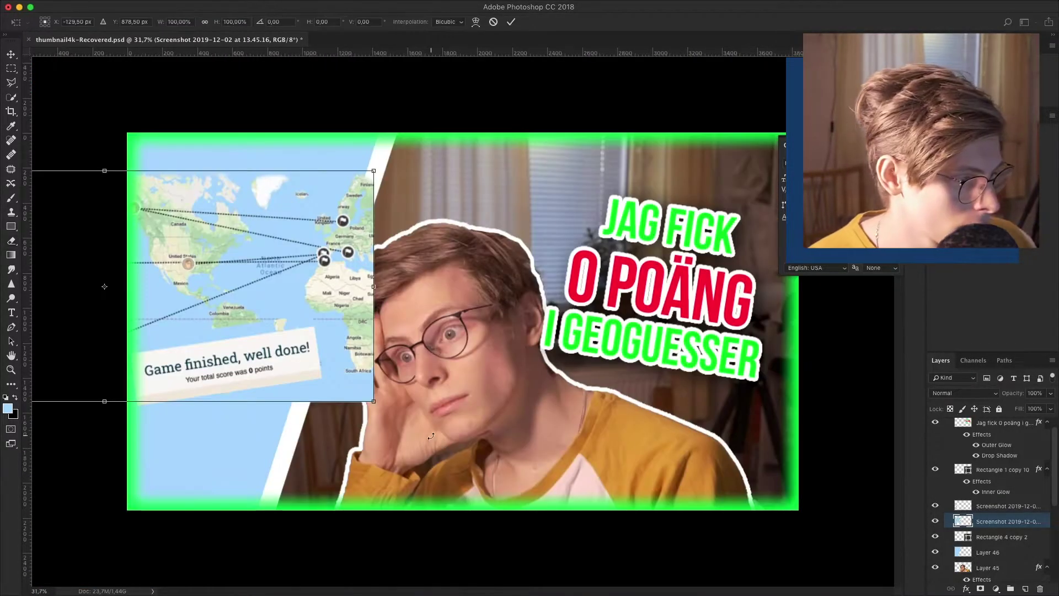
pyautogui.press('Escape')
pyautogui.press('e')
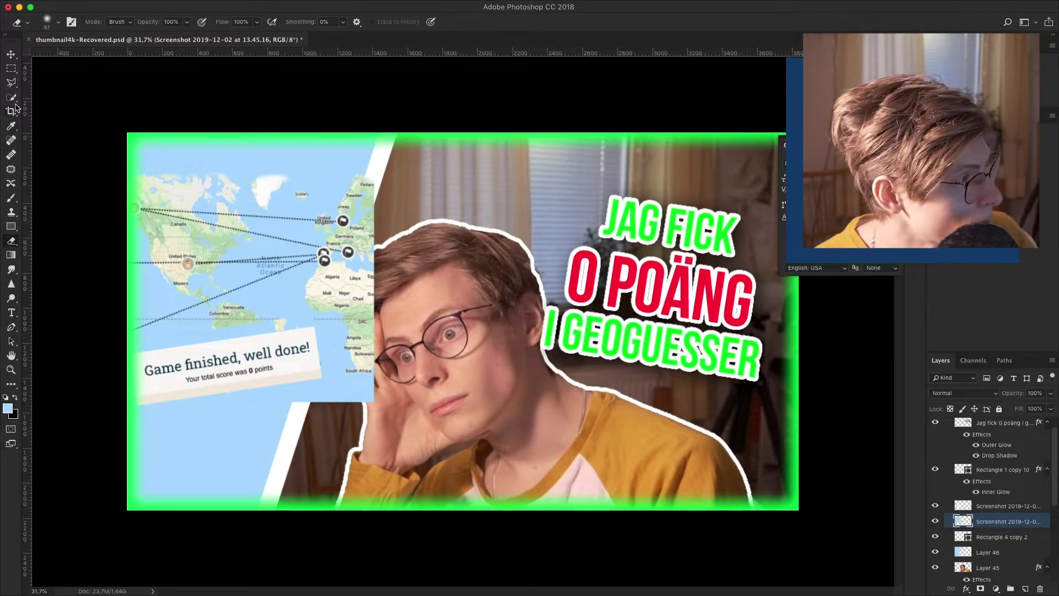
# Cut away the part of the map extending past the white divider and try enlarging the score card
pyautogui.click(12, 82)
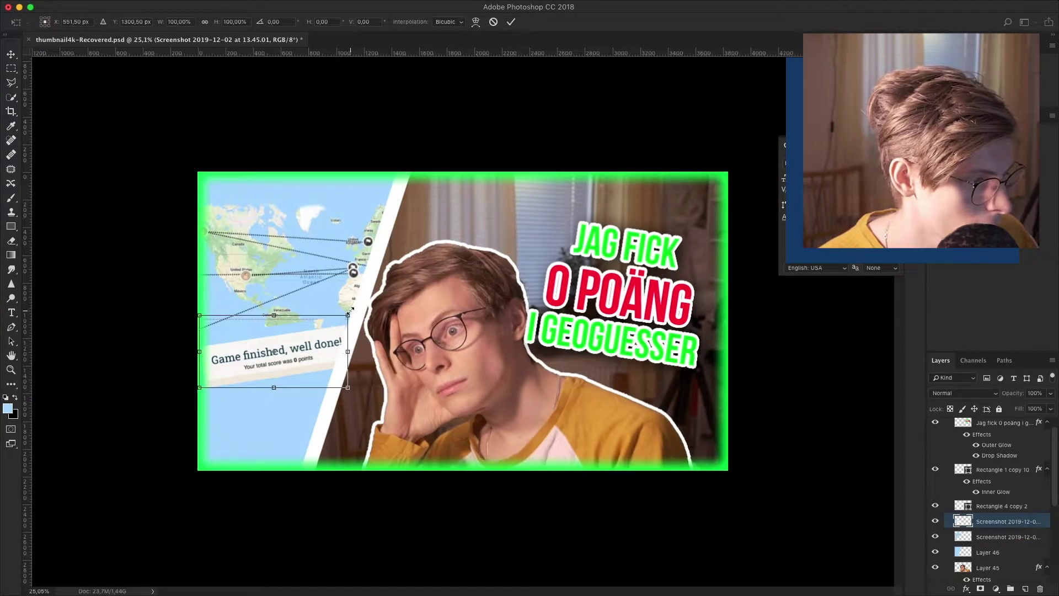
pyautogui.moveTo(349, 312); pyautogui.dragTo(363, 307)
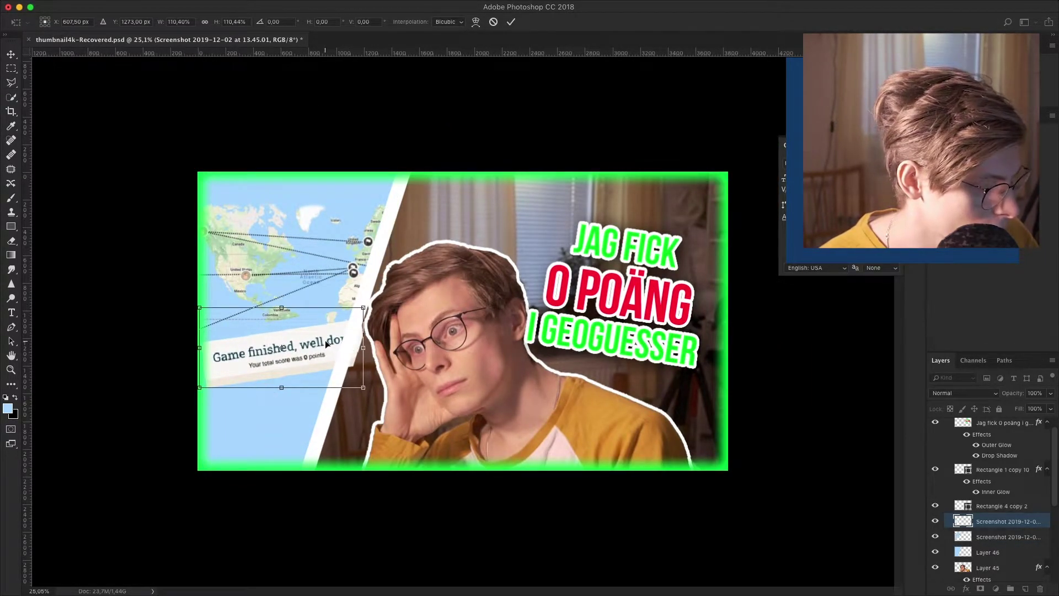
pyautogui.press('Escape')
# Enlarge, rotate and lower the "Game finished, well done!" card so it overlaps the divider, with its layer above the divider
pyautogui.keyDown('shift'); pyautogui.click(993, 536); pyautogui.keyUp('shift')
pyautogui.click(975, 520)
pyautogui.hotkey('ctrl', 't')
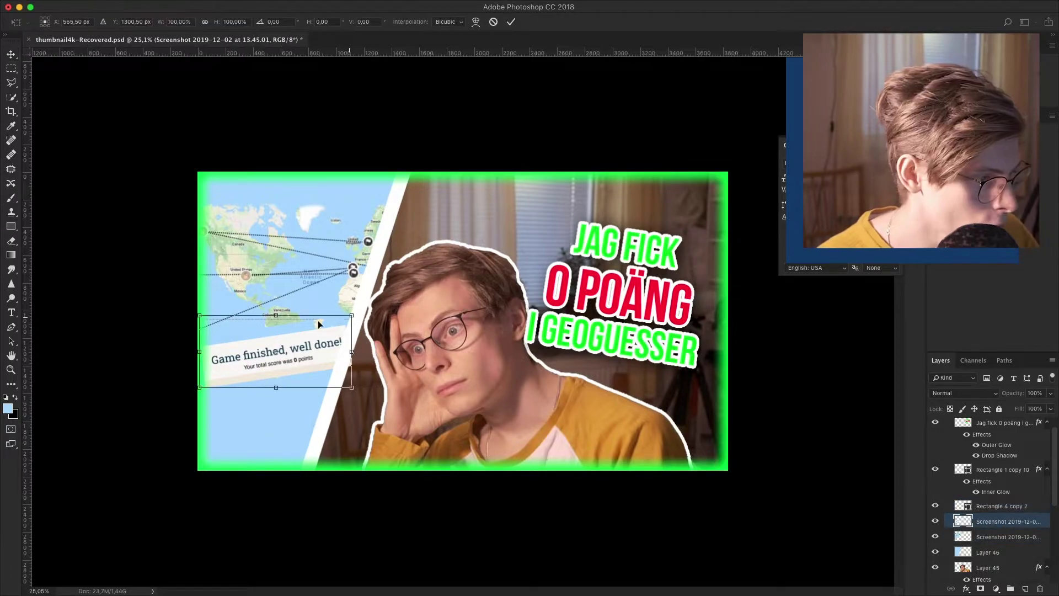
pyautogui.moveTo(318, 352); pyautogui.dragTo(326, 358)
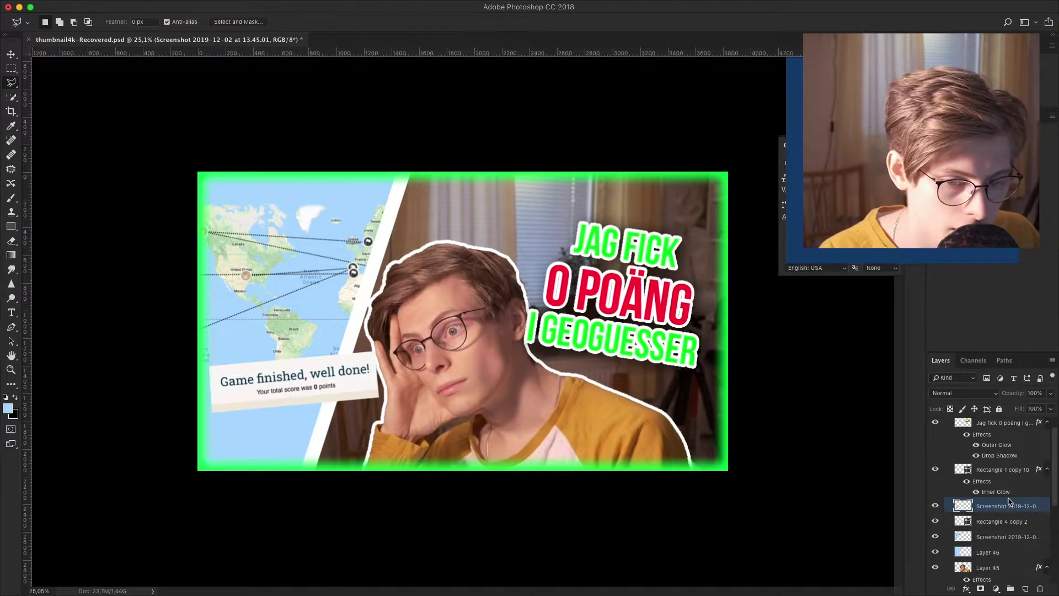
# Add a black outside stroke to the "Game finished, well done!" card layer
pyautogui.doubleClick(1009, 501)
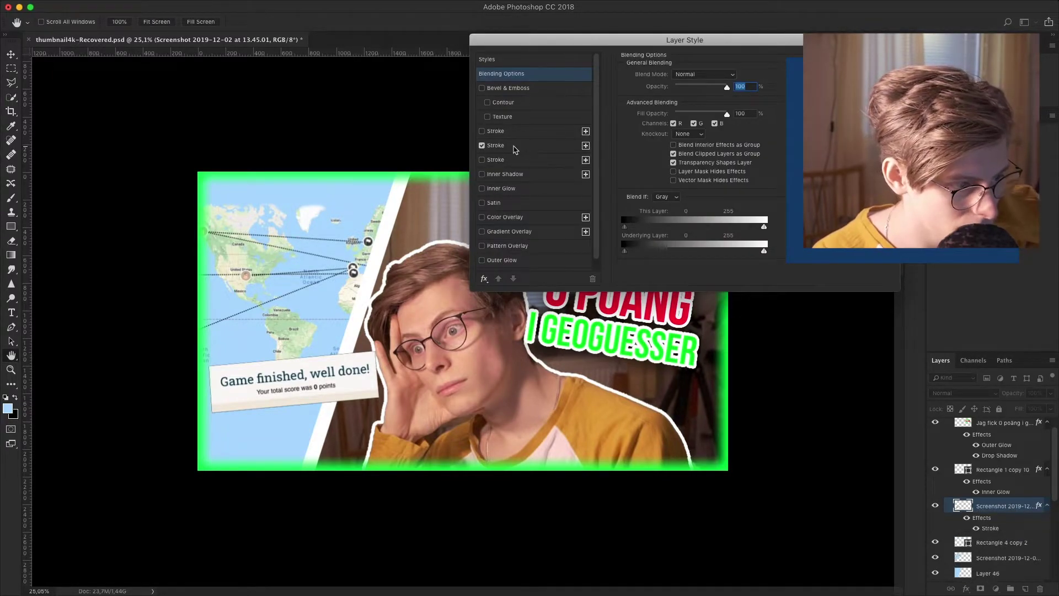
pyautogui.click(518, 147)
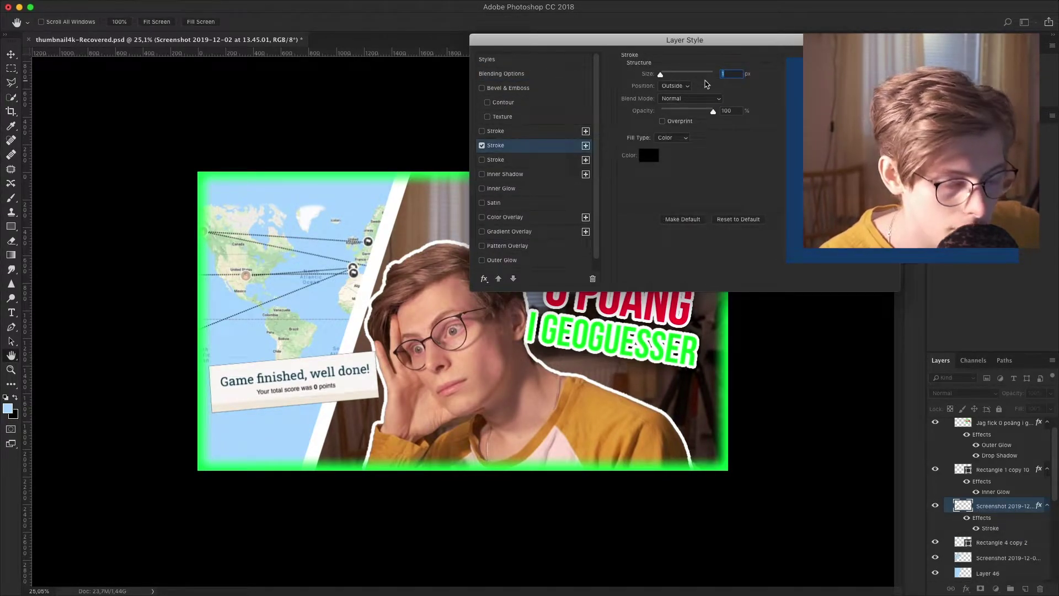
pyautogui.press('Return')
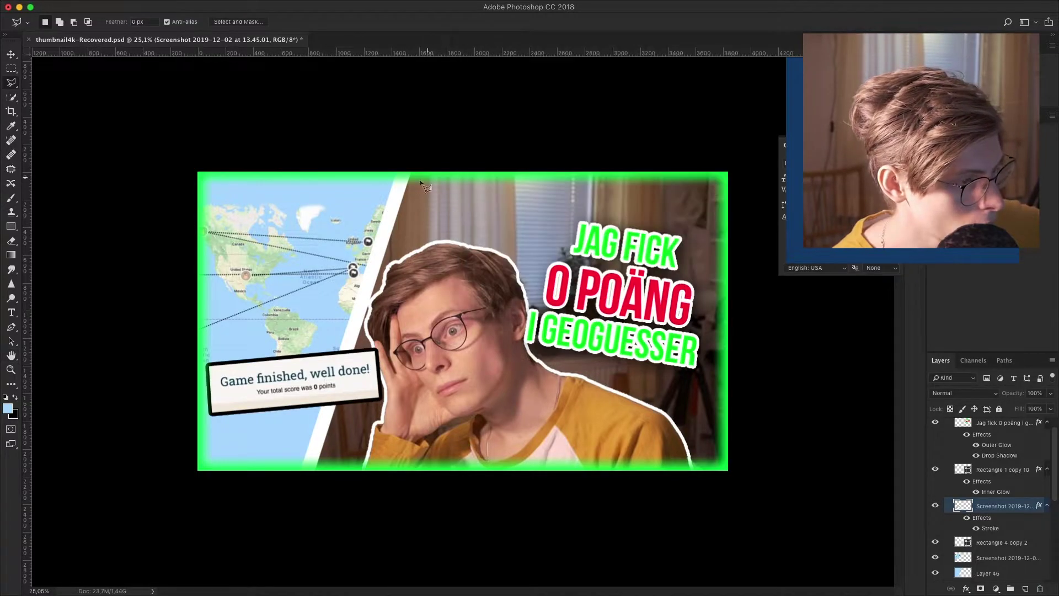
# Add a drop shadow to the white divider layer
pyautogui.scroll(-1, 1004, 527)
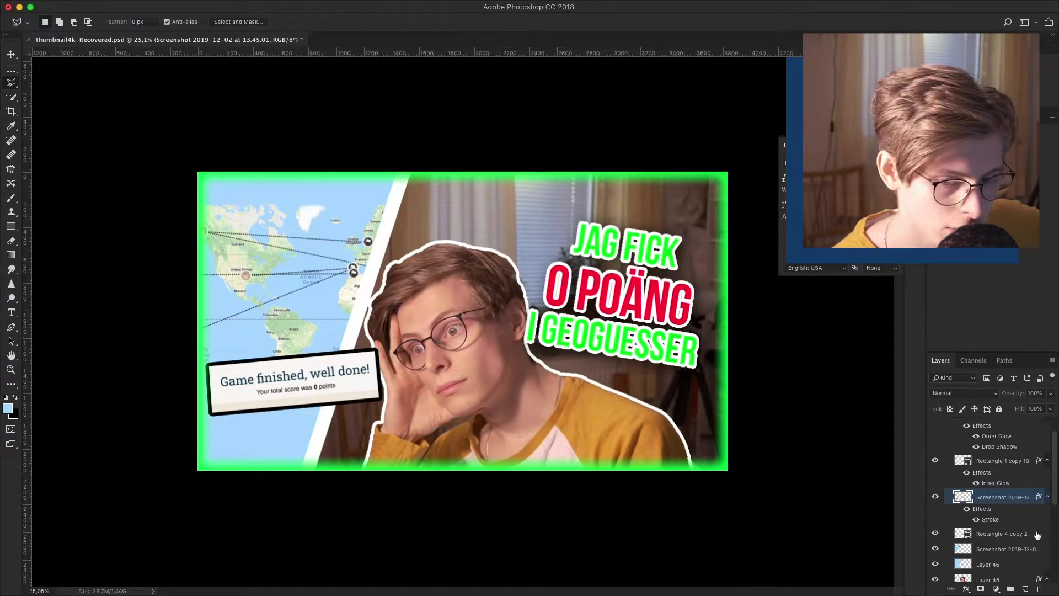
pyautogui.doubleClick(1037, 534)
pyautogui.scroll(-1, 521, 251)
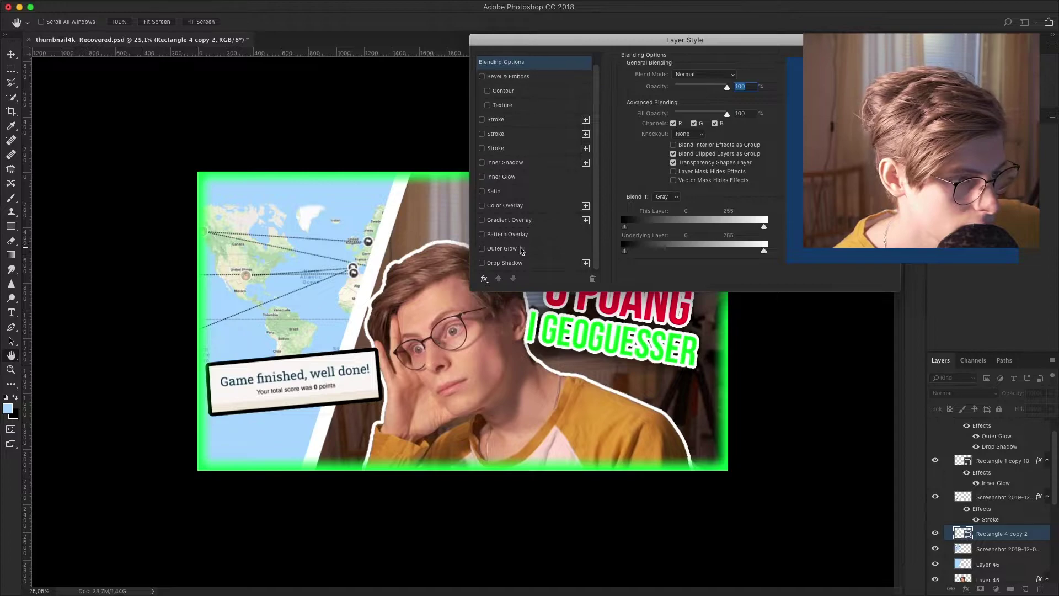
pyautogui.click(517, 263)
pyautogui.press('Return')
# Examine the whole thumbnail at a reduced size and collapse the 70% geoguesesr.jpg layer group
pyautogui.scroll(-5, 482, 191)
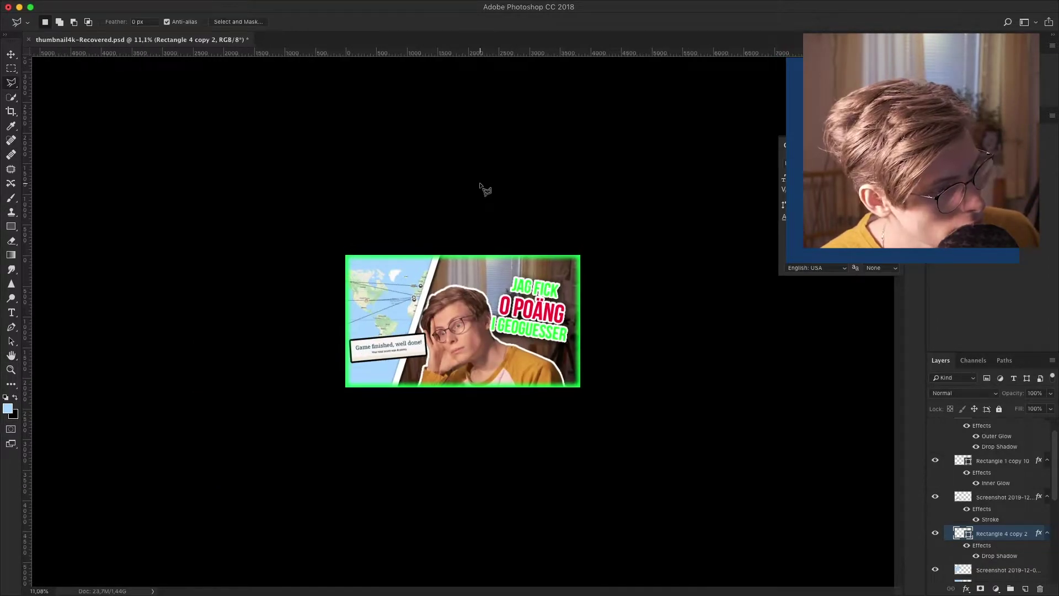
pyautogui.scroll(4, 471, 323)
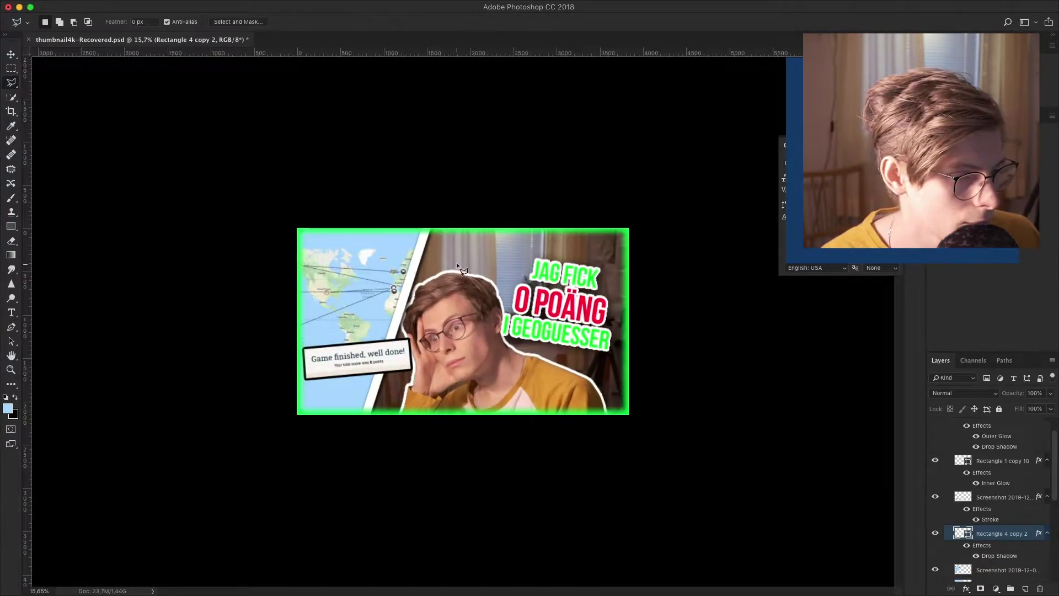
pyautogui.scroll(-2, 470, 355)
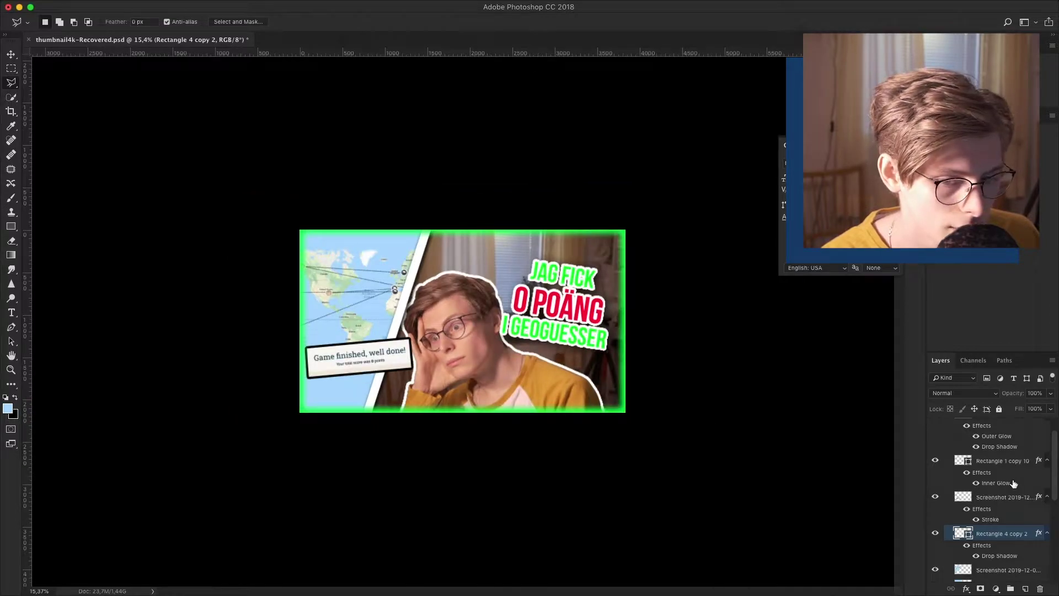
pyautogui.scroll(2, 1014, 484)
pyautogui.click(948, 426)
pyautogui.scroll(2, 606, 300)
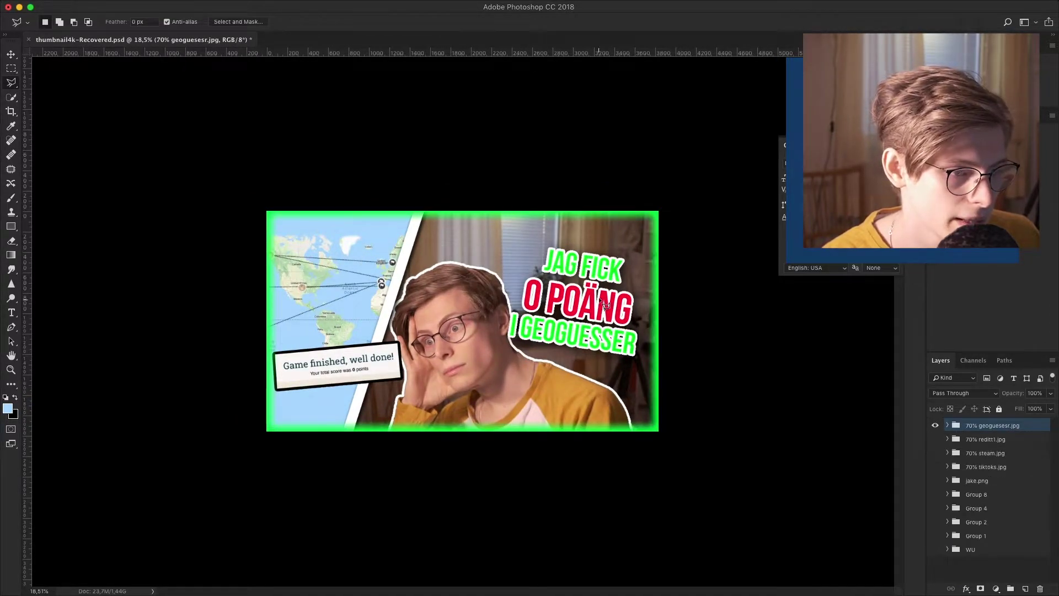
# Outline the "Your total score was 0 points" line on the card with a polygonal selection
pyautogui.scroll(5, 372, 342)
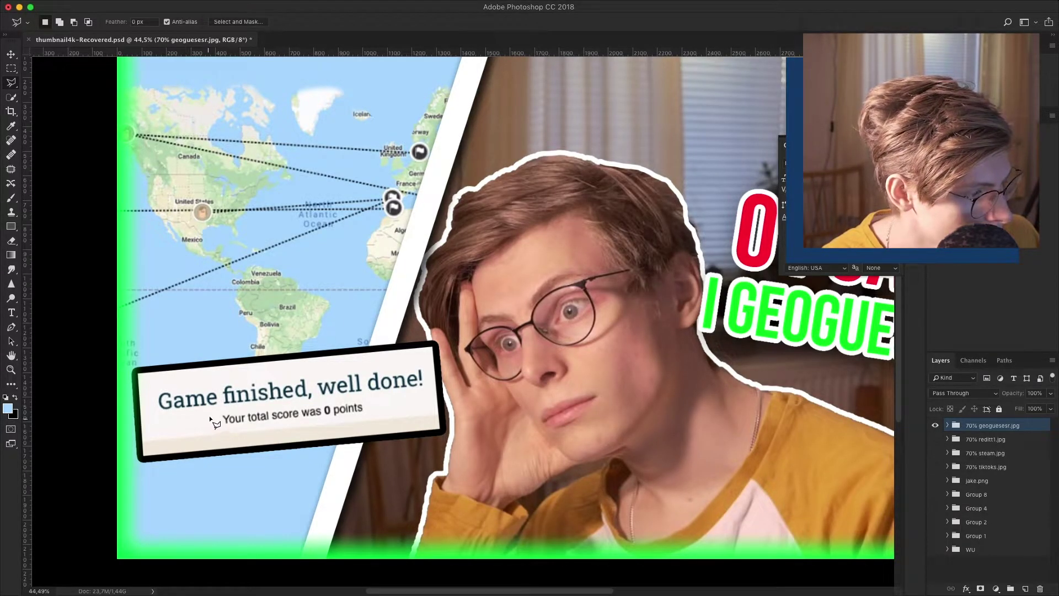
pyautogui.click(220, 429)
pyautogui.click(368, 417)
pyautogui.click(366, 398)
pyautogui.press('super+j')
pyautogui.press('super+minus')
pyautogui.press('super+minus')
pyautogui.press('super+minus')
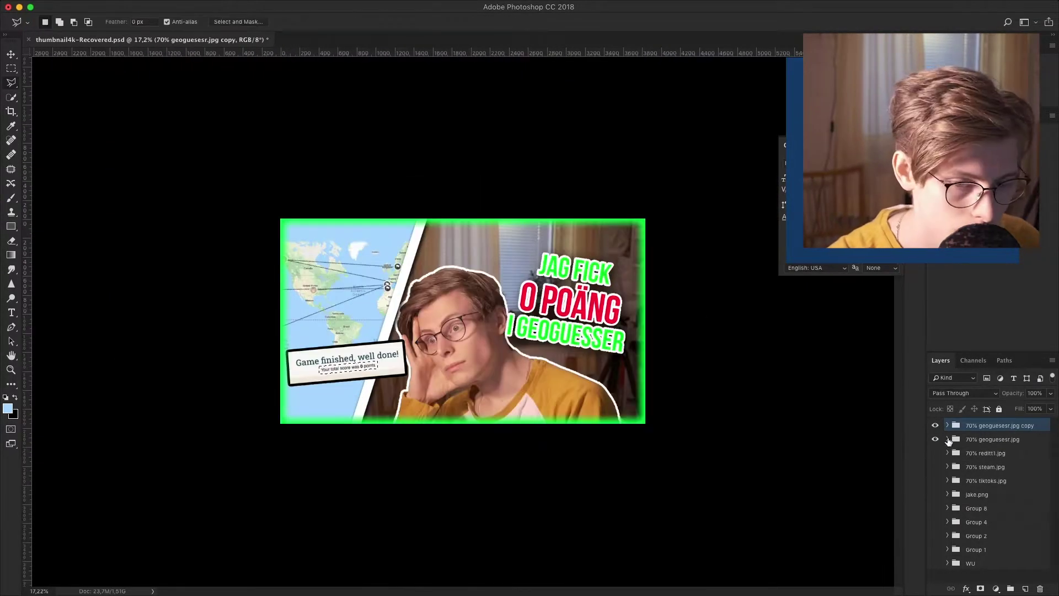
pyautogui.press('super+z')
# Copy the selected score line from the card onto its own layer with the stroke hidden, and enlarge it on the card
pyautogui.click(947, 426)
pyautogui.click(962, 438)
pyautogui.press('super+j')
pyautogui.press('super+t')
pyautogui.scroll(5, 347, 367)
pyautogui.scroll(-4, 405, 349)
pyautogui.press('Return')
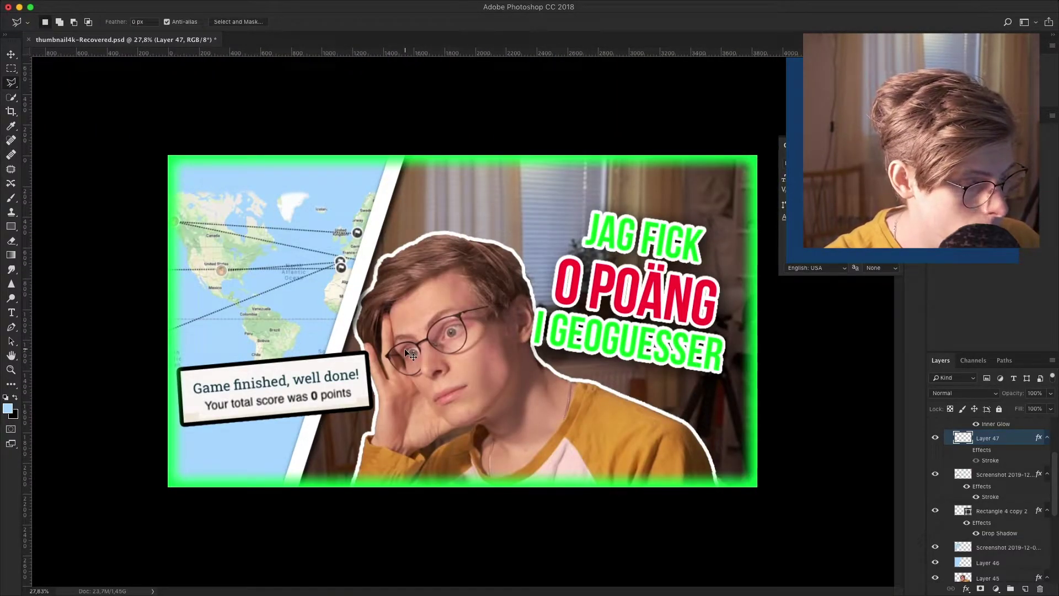
# Save the document, switch to Finder, and select the exported geoguesesr.jpg in the thumbnail4k-Recovered-assets folder
pyautogui.press('super+s')
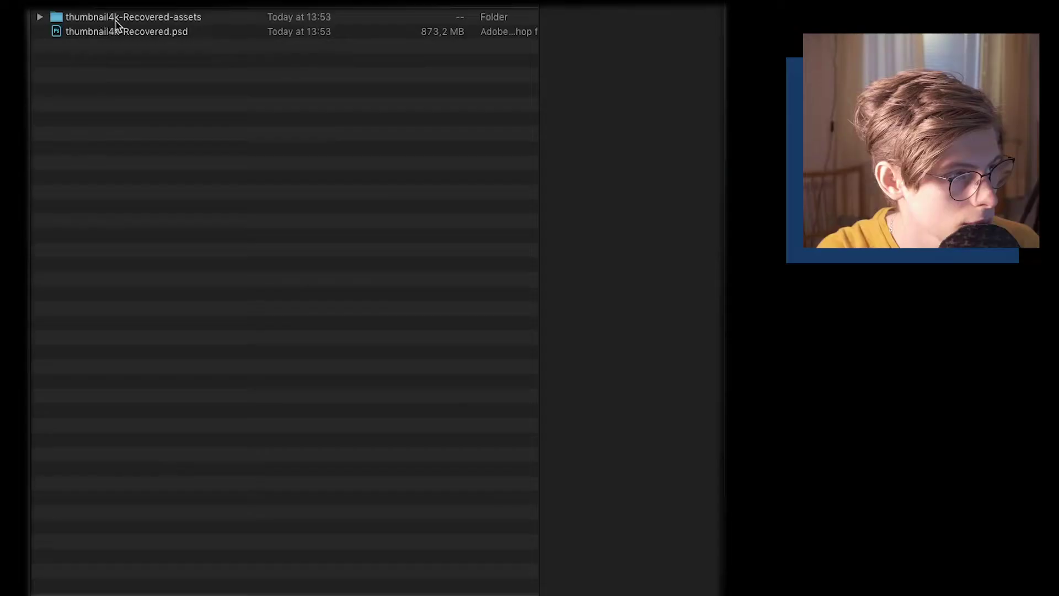
pyautogui.doubleClick(117, 19)
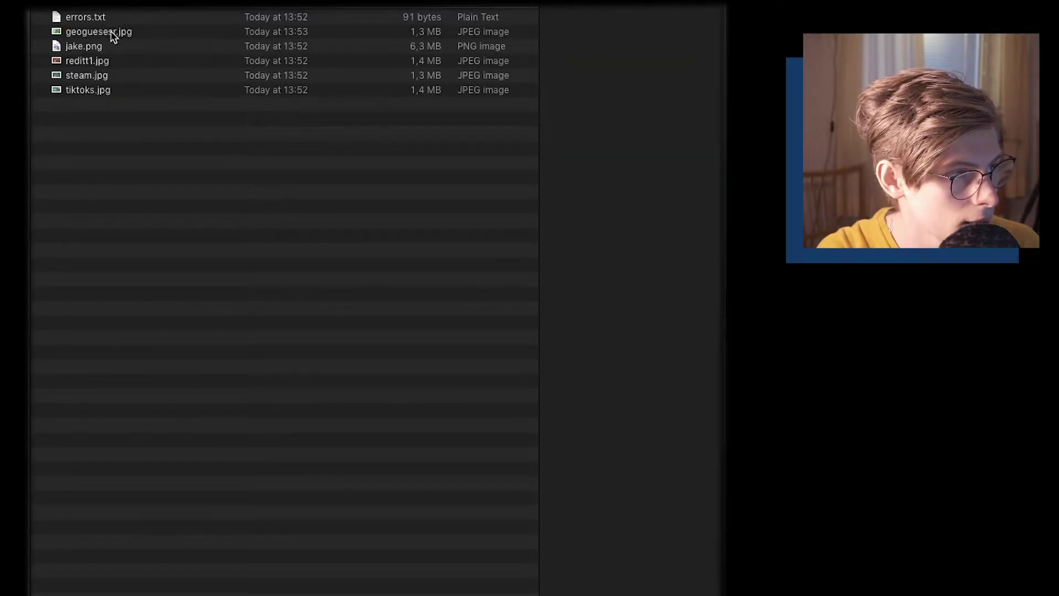
pyautogui.click(113, 34)
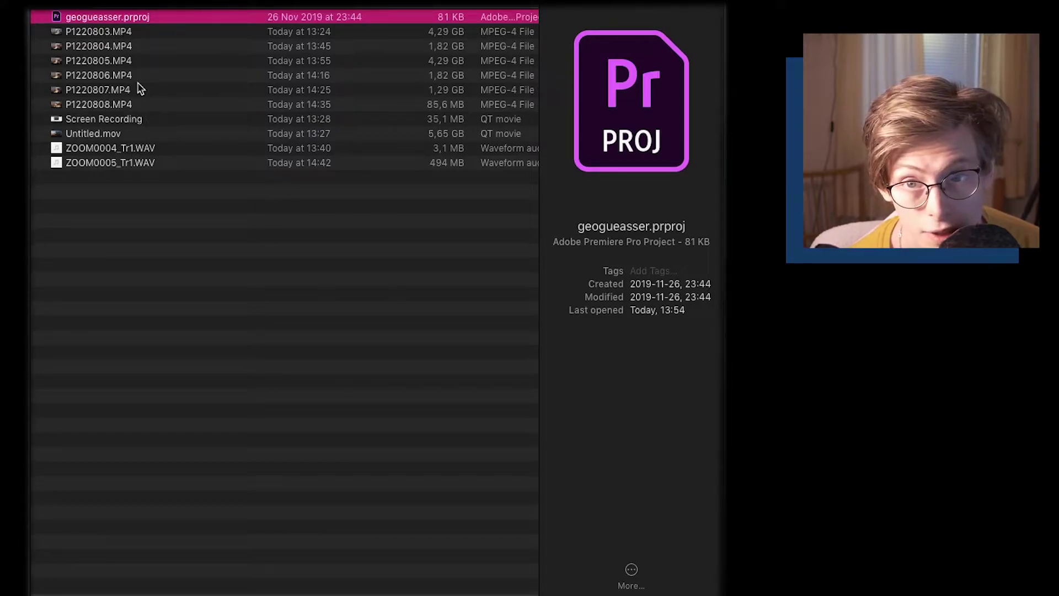
# Select the recorded video and audio files from P1220803.MP4 through ZOOM0005_Tr1.WAV in the project folder
pyautogui.moveTo(139, 190); pyautogui.dragTo(127, 25)
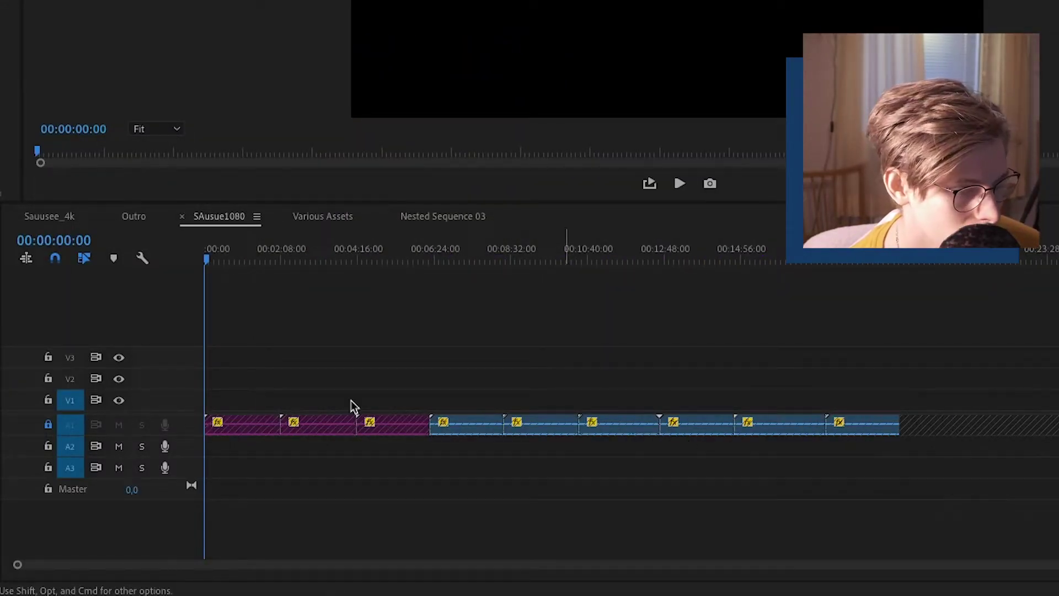
# Switch to Premiere Pro, unlock audio track A1 in the SAusue1080 sequence, and start playback
pyautogui.click(48, 423)
pyautogui.press('space')
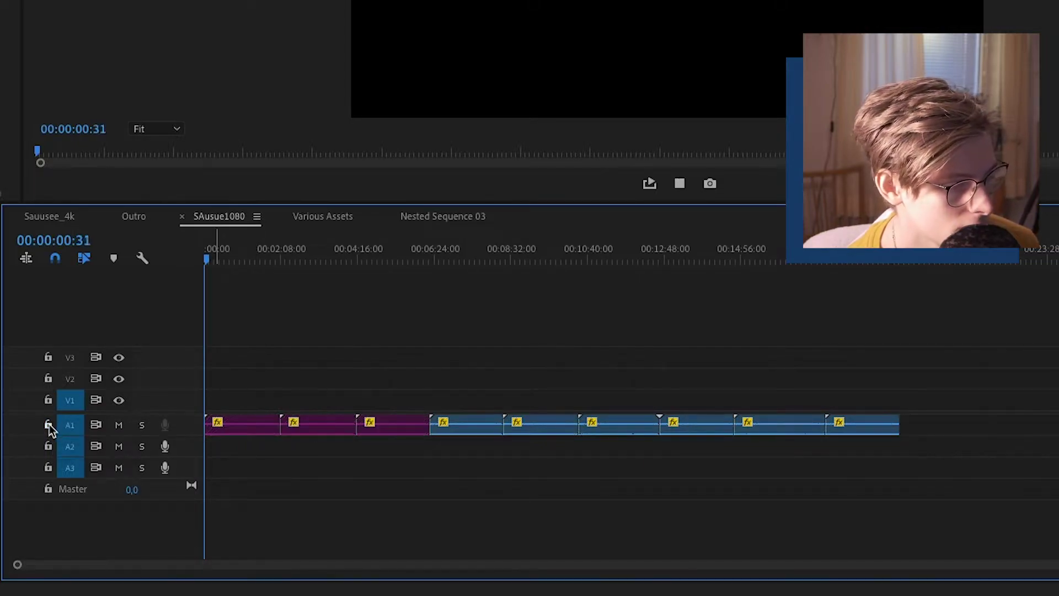
# Preview the music from the start, swap the first and last music clips on track A1, and lock the track
pyautogui.press('space')
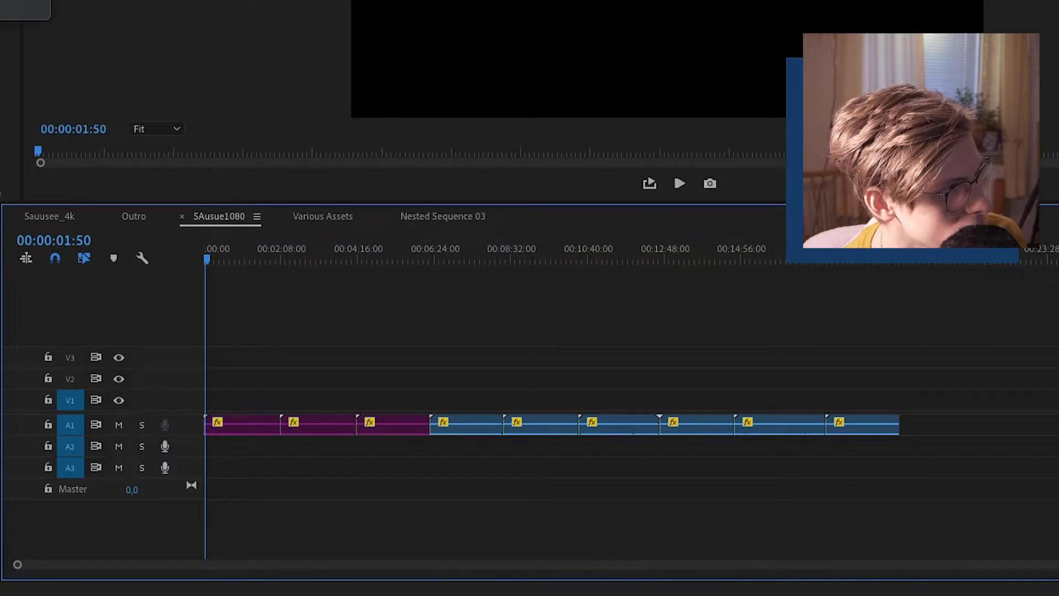
pyautogui.press('Home')
pyautogui.press('space')
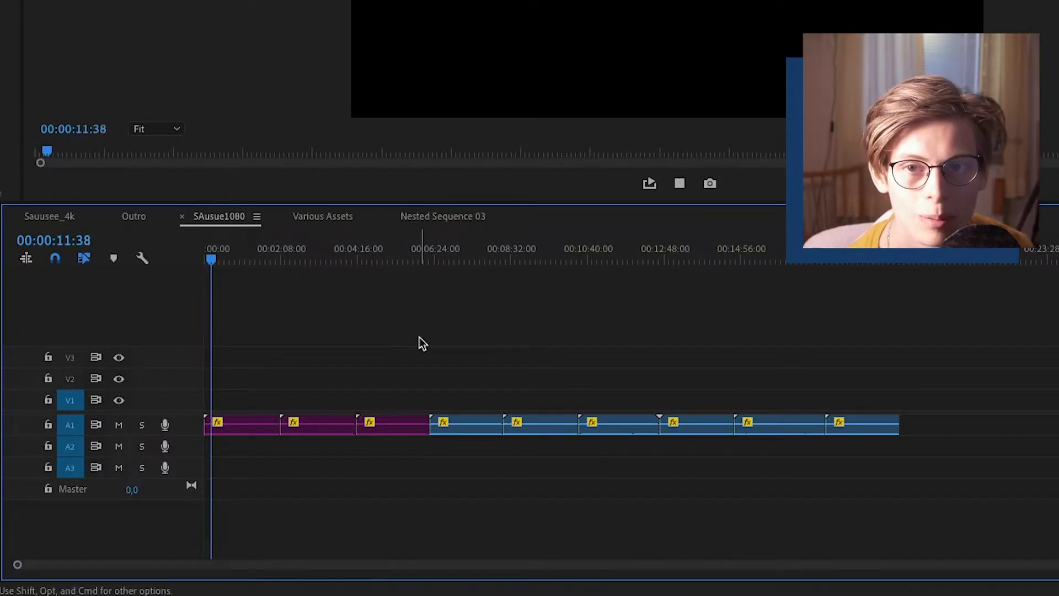
pyautogui.press('space')
pyautogui.moveTo(278, 430); pyautogui.dragTo(194, 430)
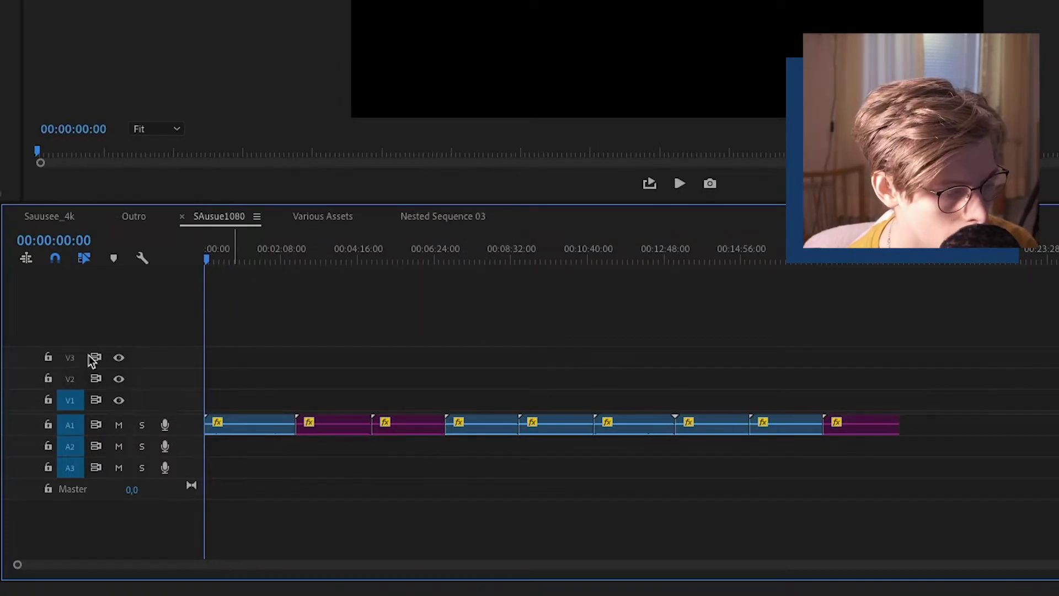
pyautogui.click(46, 425)
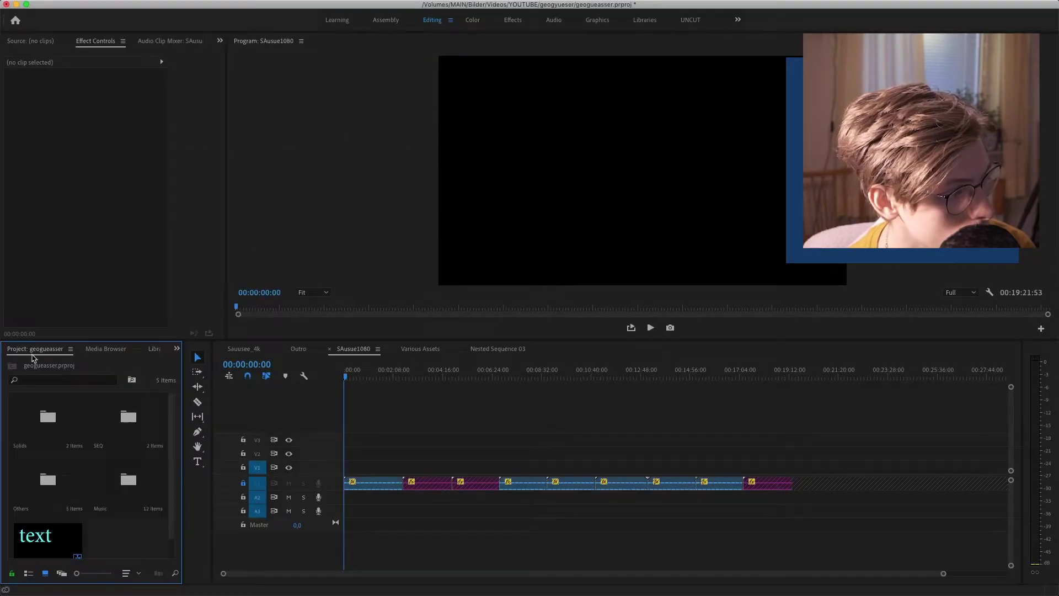
# Move Nested Sequence 03 into the SEQ bin and import the selected recordings into the project
pyautogui.scroll(-1, 124, 493)
pyautogui.click(155, 468)
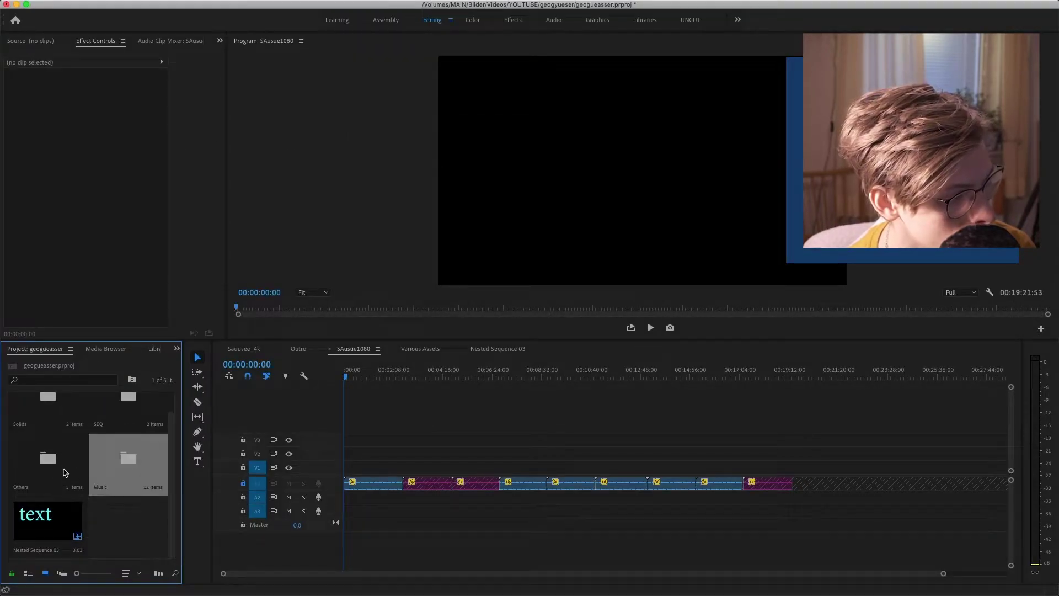
pyautogui.click(49, 468)
pyautogui.scroll(1, 65, 451)
pyautogui.click(56, 440)
pyautogui.click(153, 428)
pyautogui.scroll(-1, 112, 494)
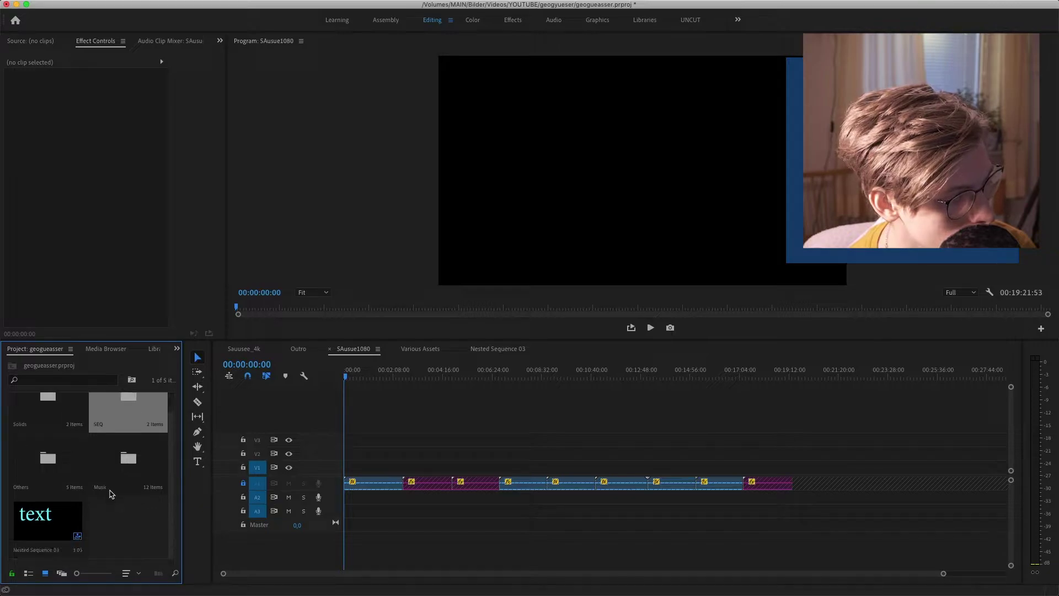
pyautogui.click(64, 520)
pyautogui.moveTo(77, 524); pyautogui.dragTo(117, 409)
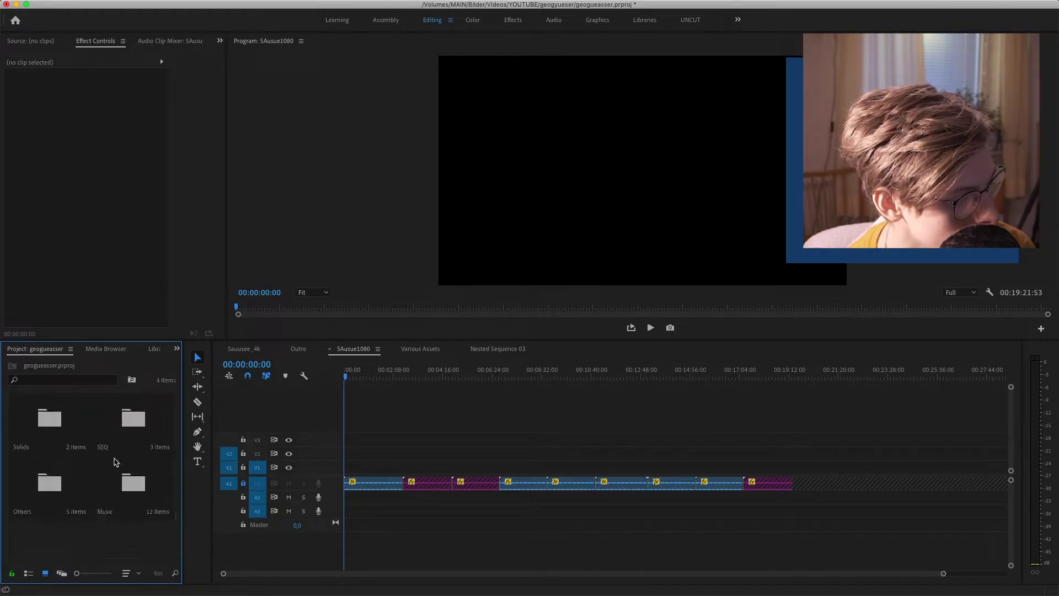
pyautogui.moveTo(116, 536); pyautogui.dragTo(117, 535)
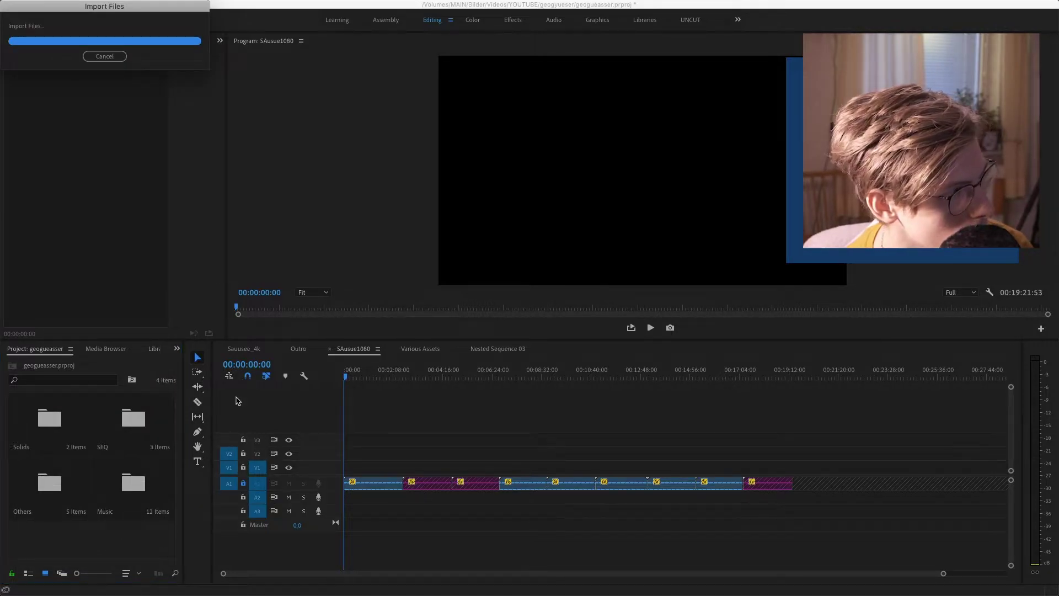
# Look through the contents of the Solids, SEQ, Others and Music bins
pyautogui.doubleClick(53, 422)
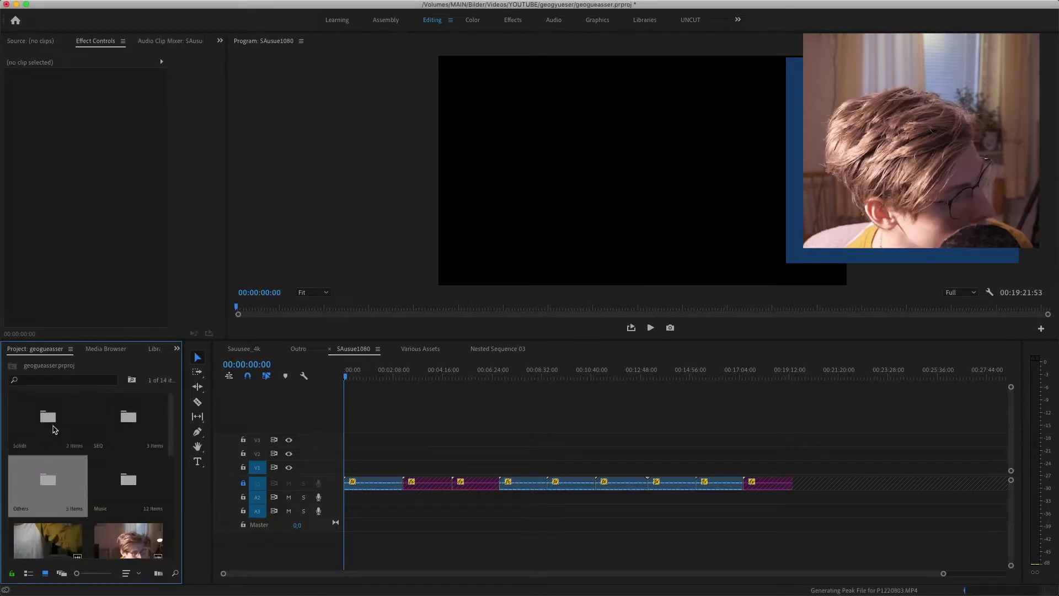
pyautogui.click(46, 418)
pyautogui.click(130, 420)
pyautogui.click(41, 416)
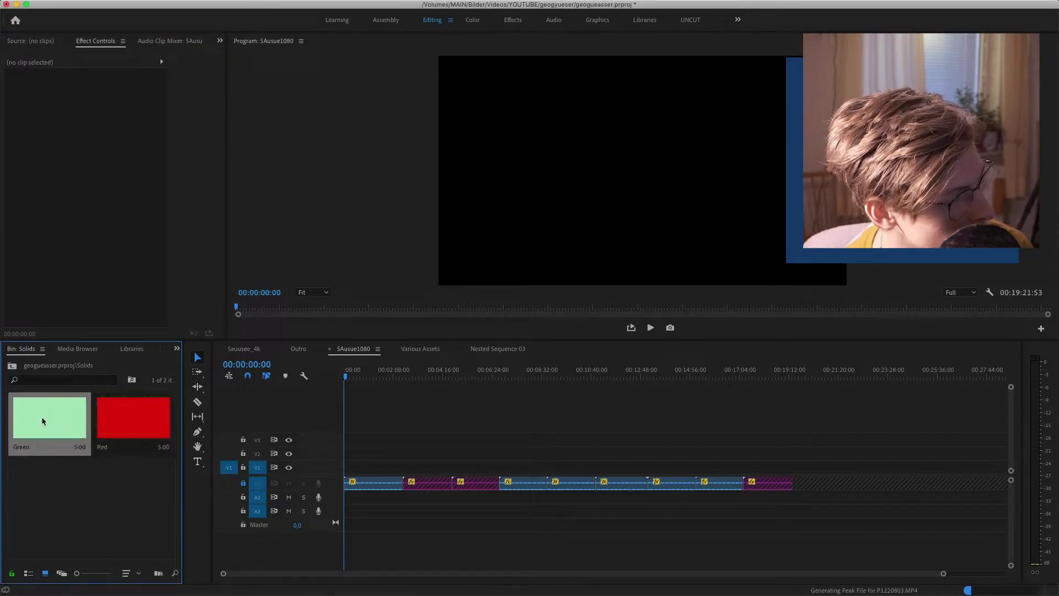
pyautogui.click(143, 425)
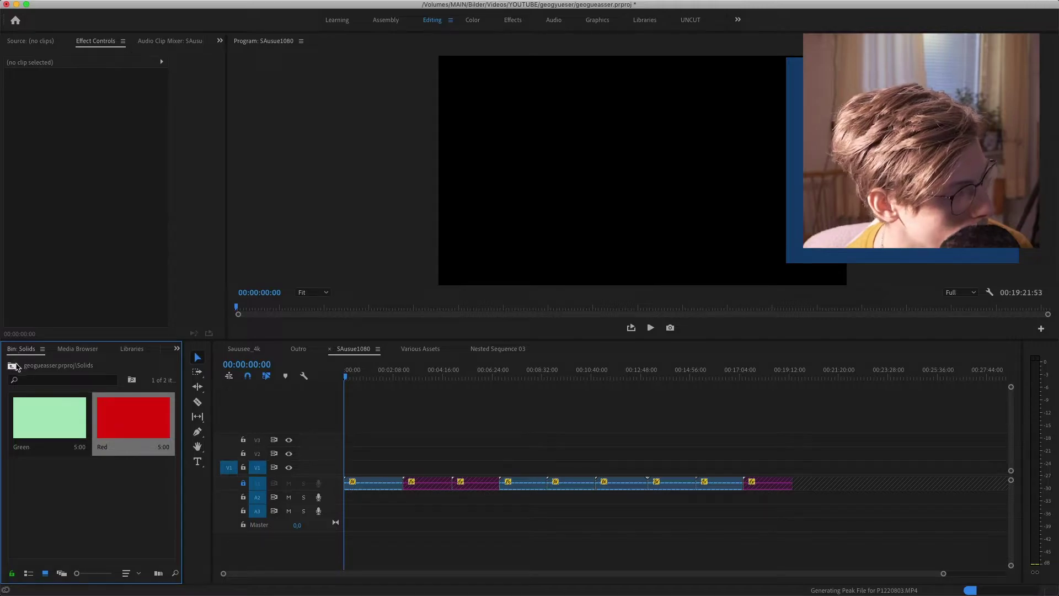
pyautogui.click(13, 366)
pyautogui.doubleClick(123, 419)
pyautogui.click(12, 365)
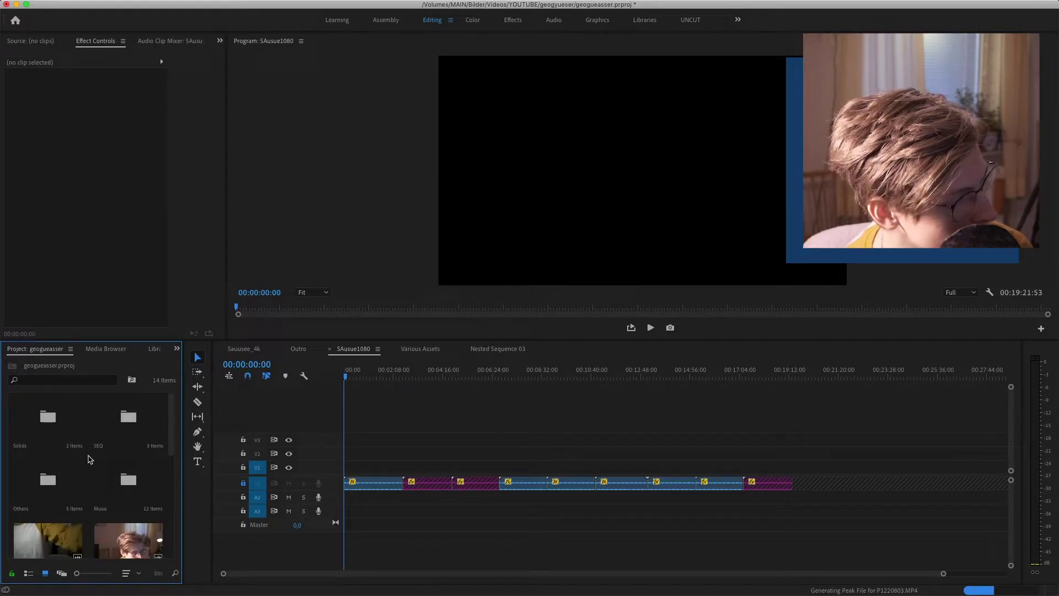
pyautogui.doubleClick(50, 484)
pyautogui.click(12, 365)
pyautogui.doubleClick(128, 479)
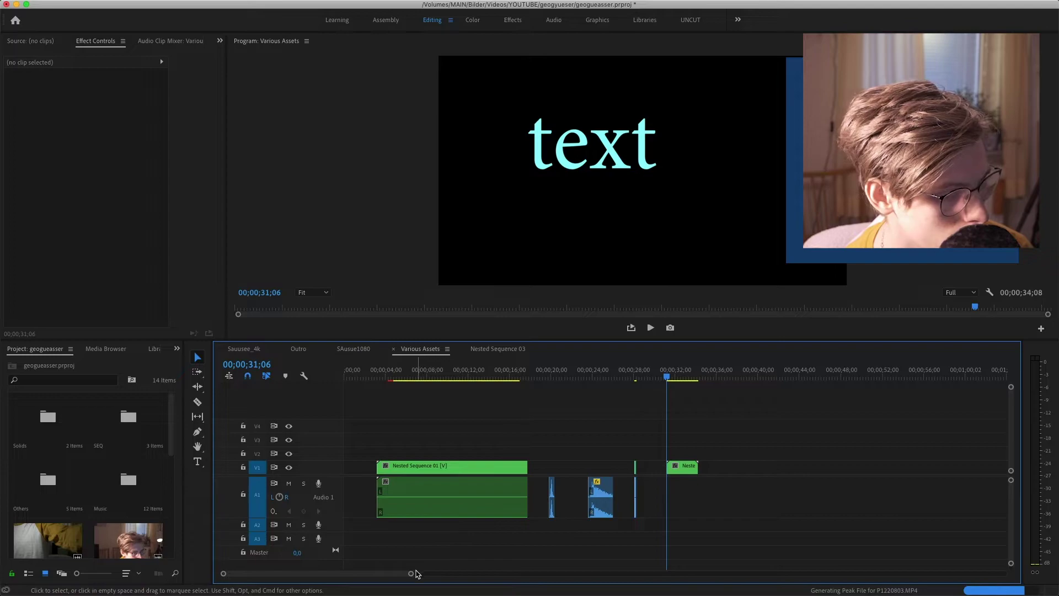
# Play the animated text clip at the end of the Various Assets sequence
pyautogui.moveTo(413, 573); pyautogui.dragTo(453, 572)
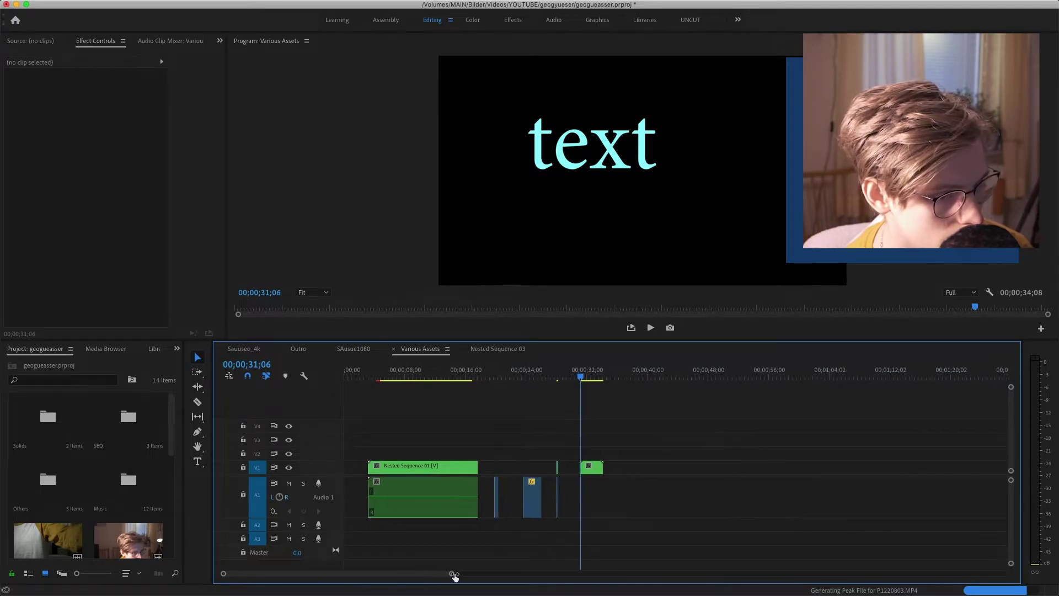
pyautogui.press('space')
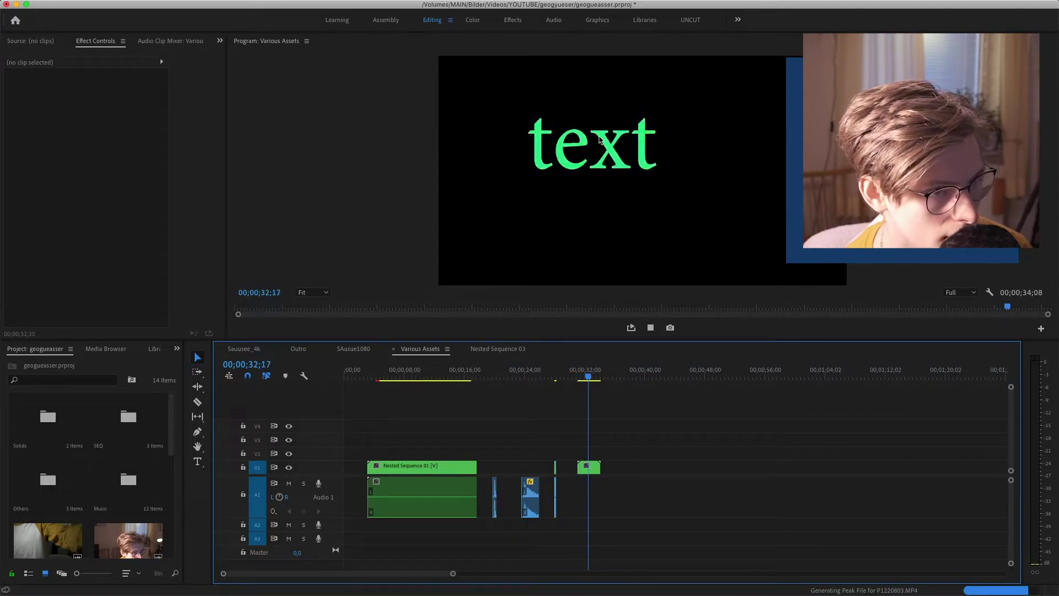
pyautogui.press('space')
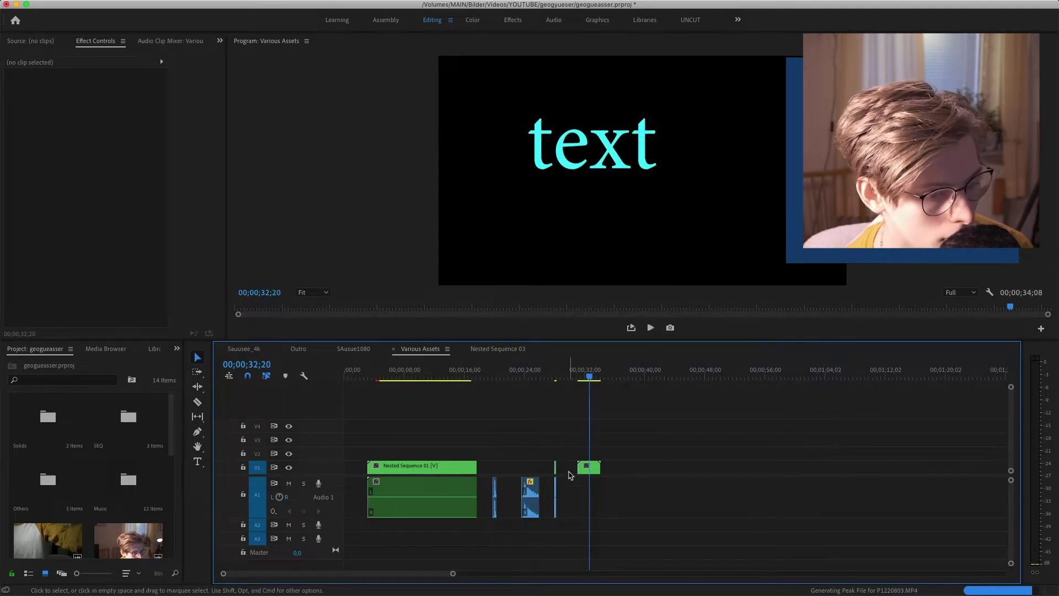
# Open the text clip's nested sequence and examine the Track Matte Key on the flashing color clip
pyautogui.doubleClick(587, 468)
pyautogui.click(360, 452)
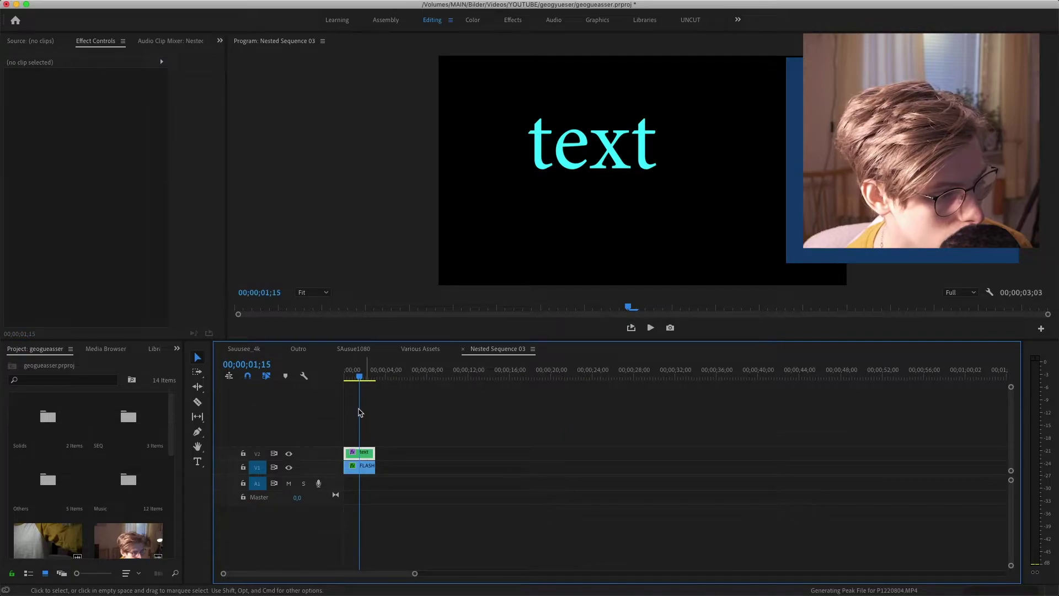
pyautogui.click(364, 468)
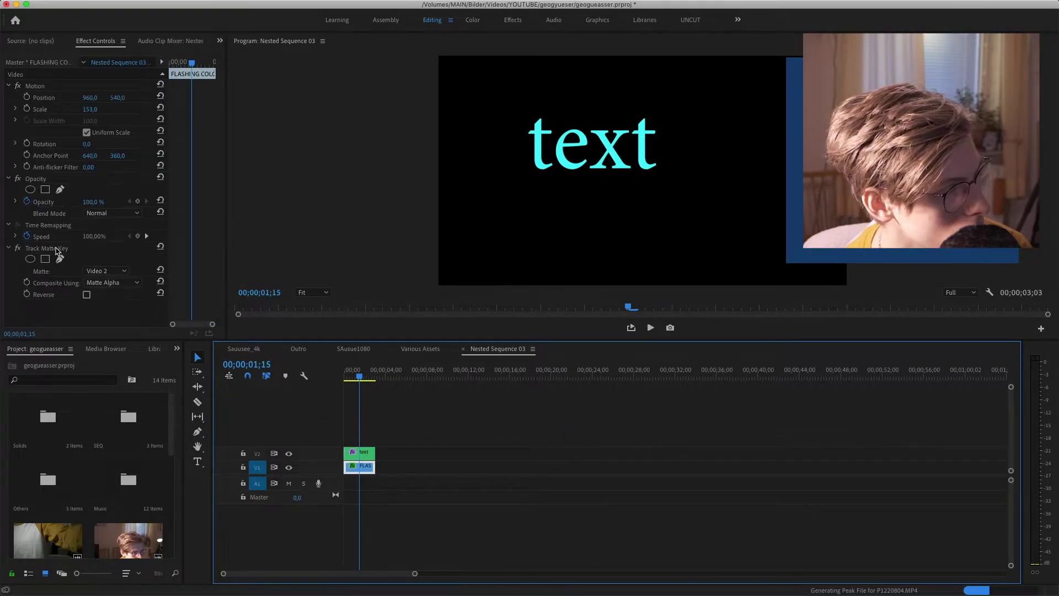
pyautogui.press('space')
pyautogui.press('space')
# Try replacing the title wording in Nested Sequence 03 with "vad" and restore the original wording
pyautogui.click(366, 455)
pyautogui.press('t')
pyautogui.click(583, 149)
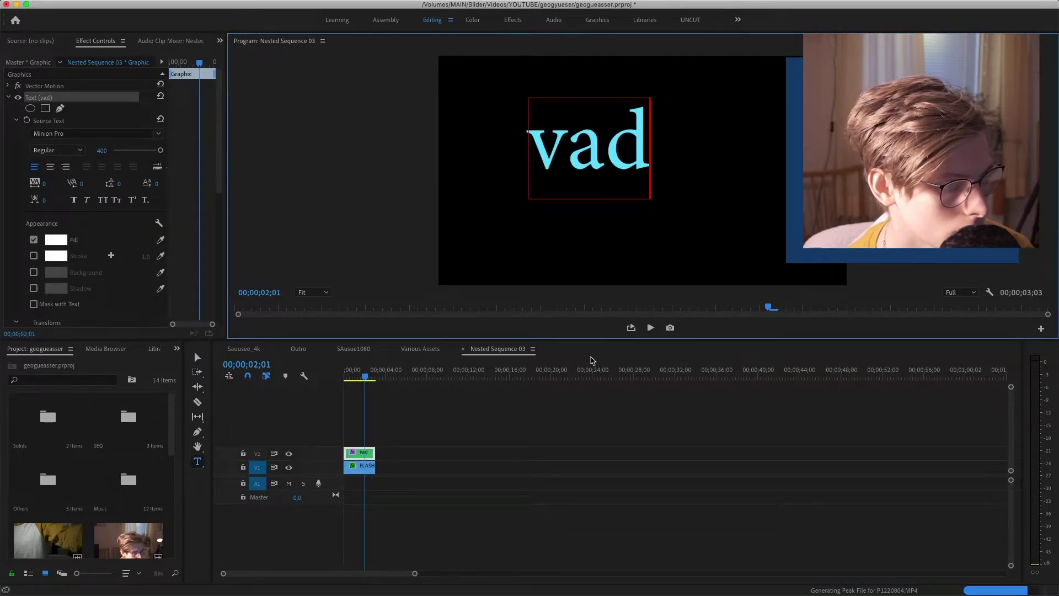
pyautogui.click(483, 396)
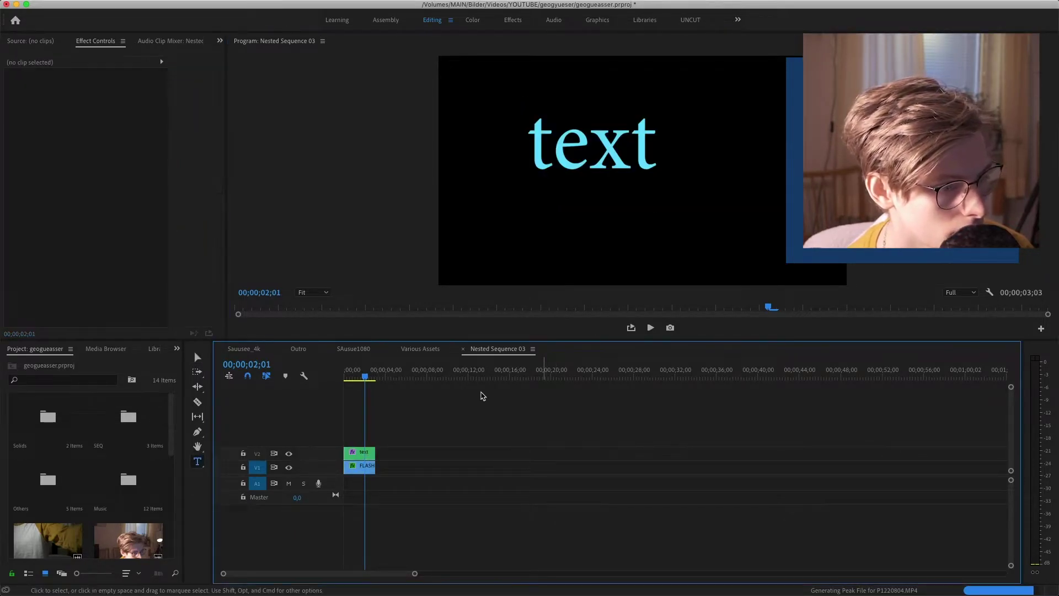
# Close Nested Sequence 03 and preview Nested Sequence 01 at the start of the Various Assets sequence
pyautogui.click(462, 349)
pyautogui.moveTo(501, 377); pyautogui.dragTo(497, 378)
pyautogui.moveTo(374, 378); pyautogui.dragTo(394, 378)
pyautogui.press('space')
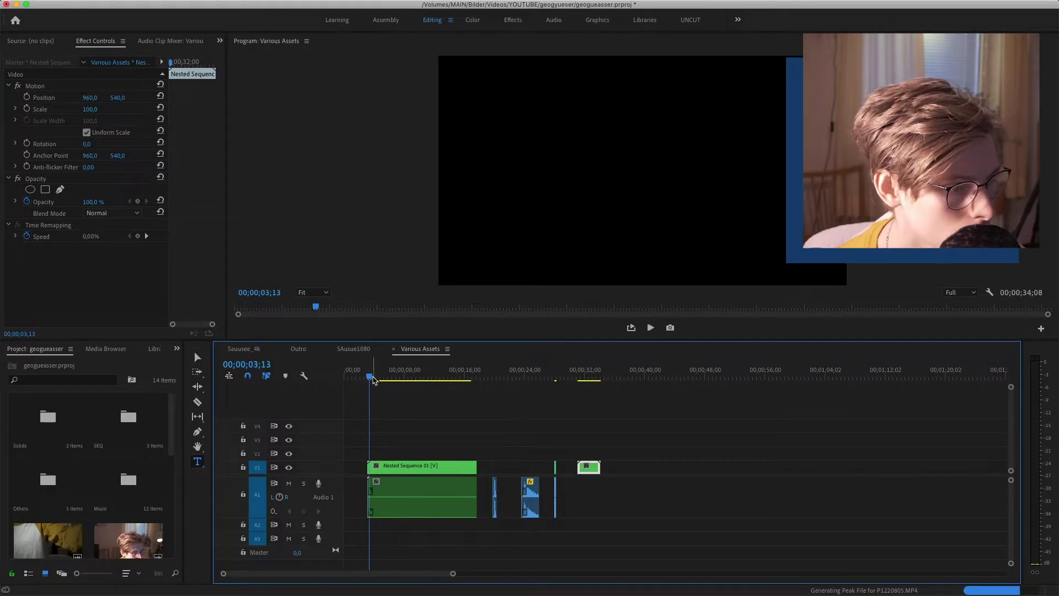
# Play the Outro sequence, examine the Color Key on its first NEW Outro GREEN.mov segment, and close the sequence
pyautogui.click(298, 349)
pyautogui.press('Home')
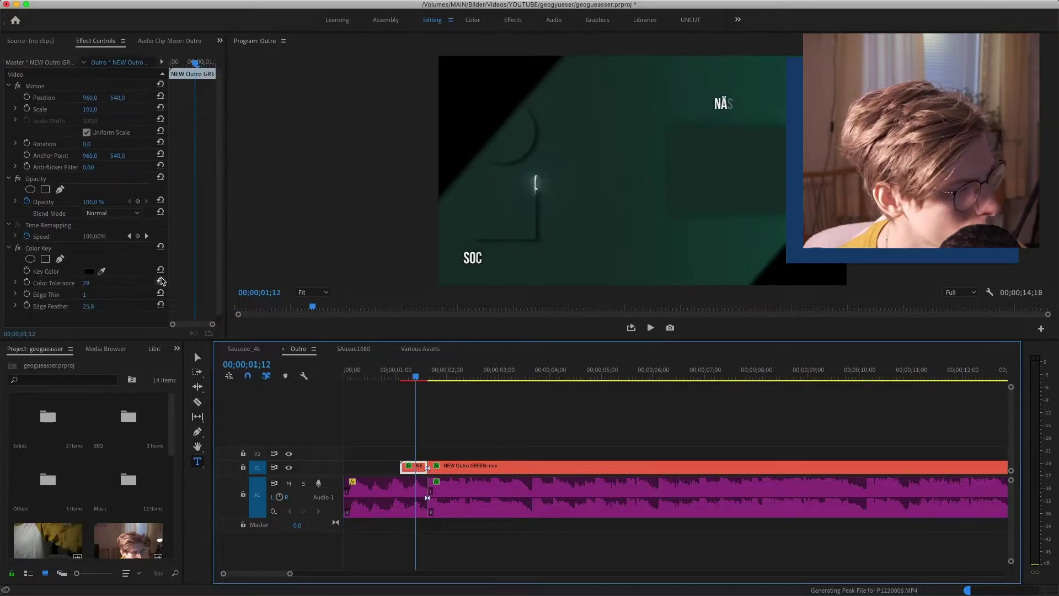
pyautogui.scroll(-1, 175, 242)
pyautogui.click(50, 240)
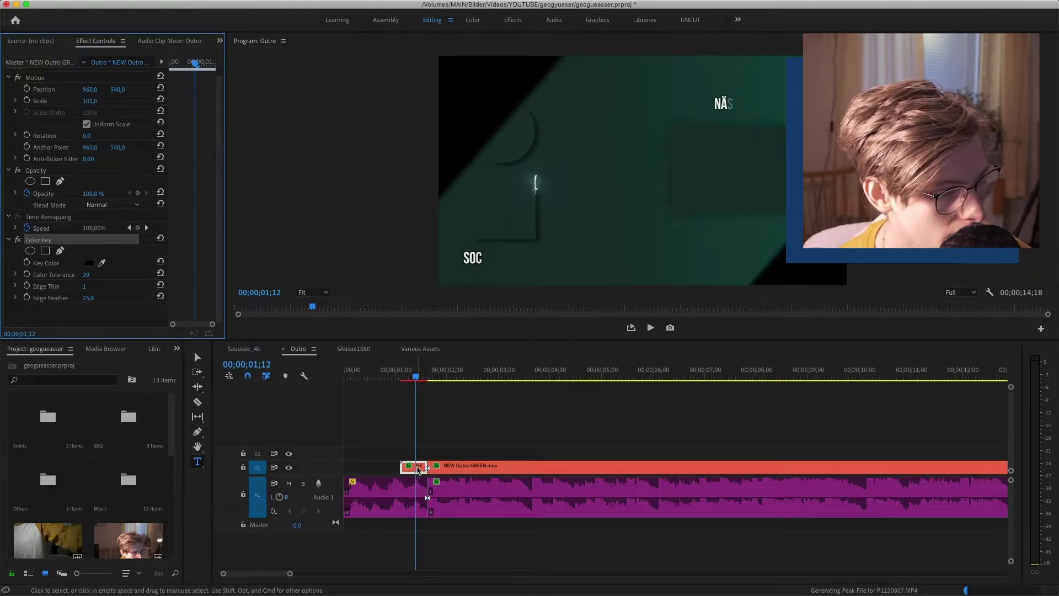
pyautogui.moveTo(432, 378); pyautogui.dragTo(452, 387)
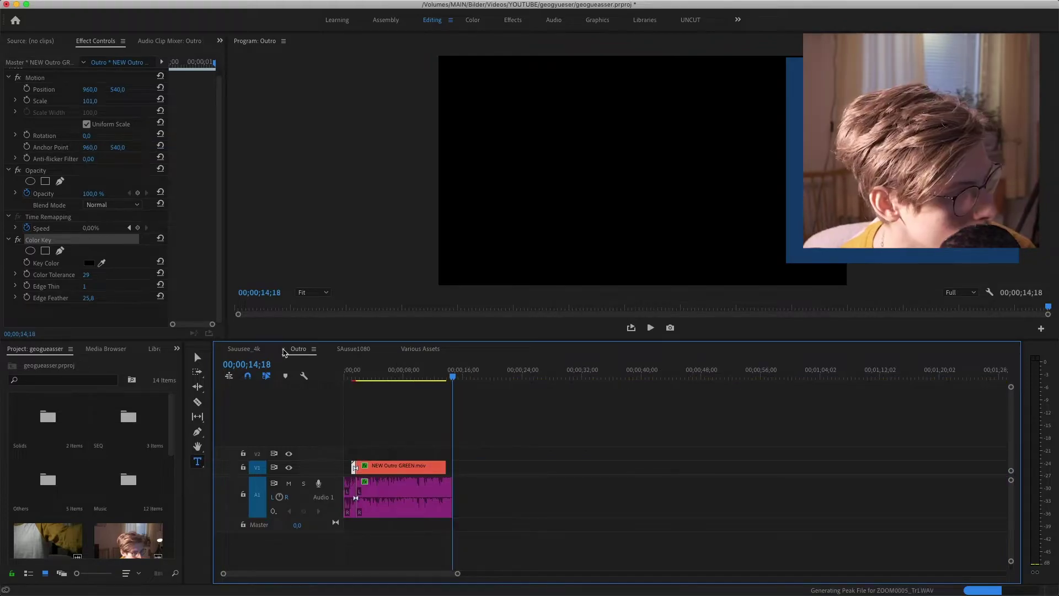
pyautogui.click(283, 348)
pyautogui.click(282, 349)
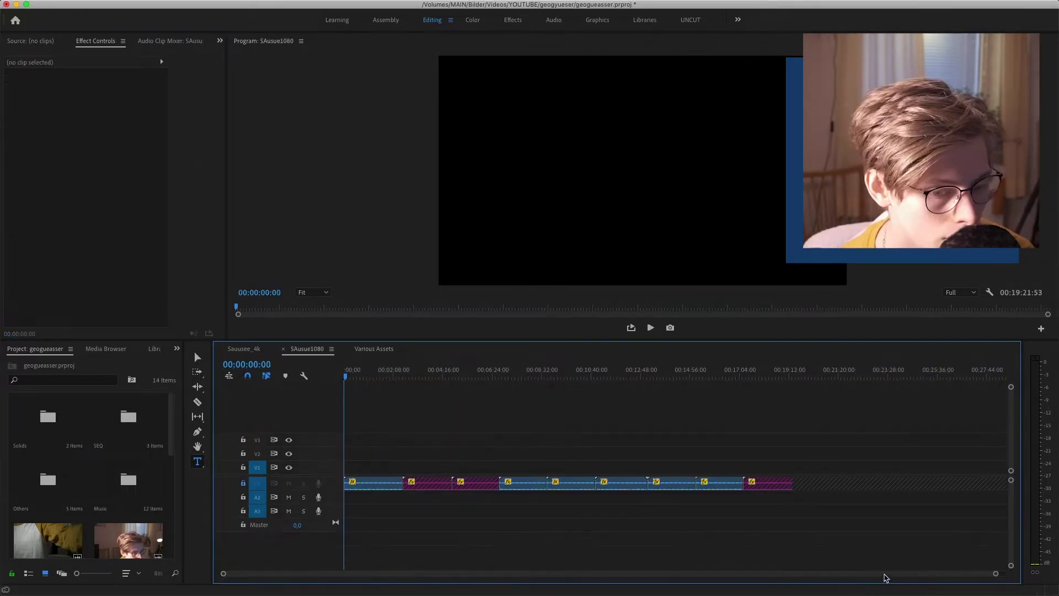
# Place P1220803.MP4 at the start of the SAusue1080 sequence, with video on V1 and audio on A2
pyautogui.scroll(-4, 65, 510)
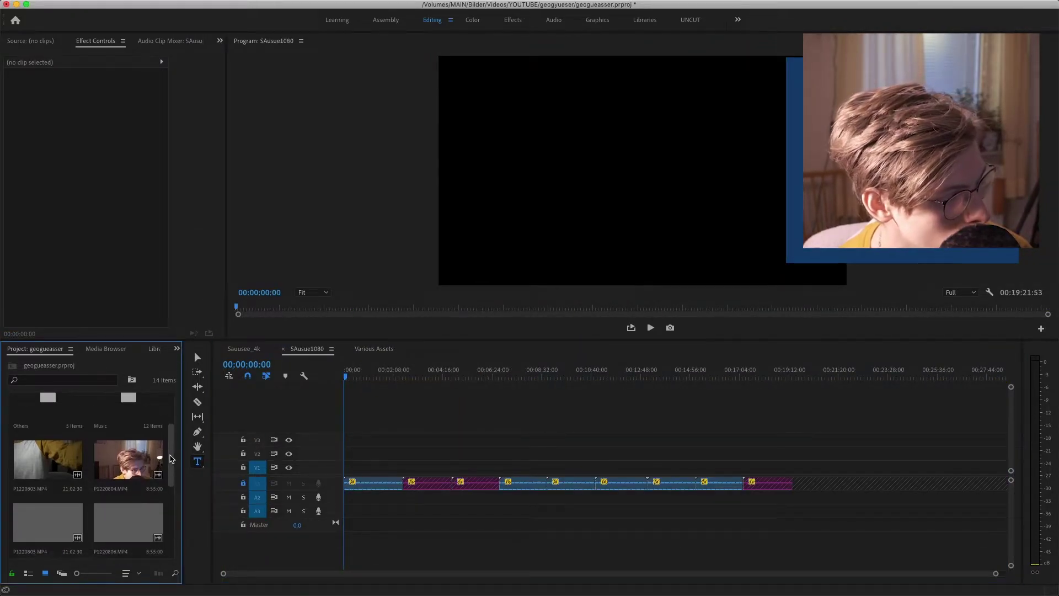
pyautogui.doubleClick(34, 456)
pyautogui.moveTo(35, 456); pyautogui.dragTo(347, 466)
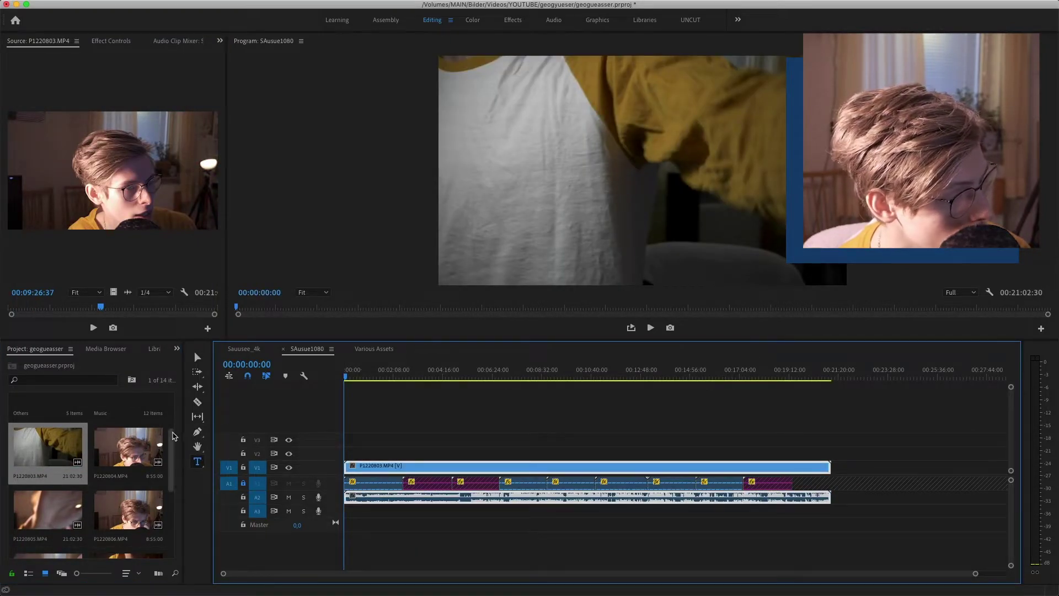
# Remove the ZOOM0004 recording from the project and place the ZOOM0005 recording at the start of track A3
pyautogui.scroll(-5, 88, 496)
pyautogui.click(43, 525)
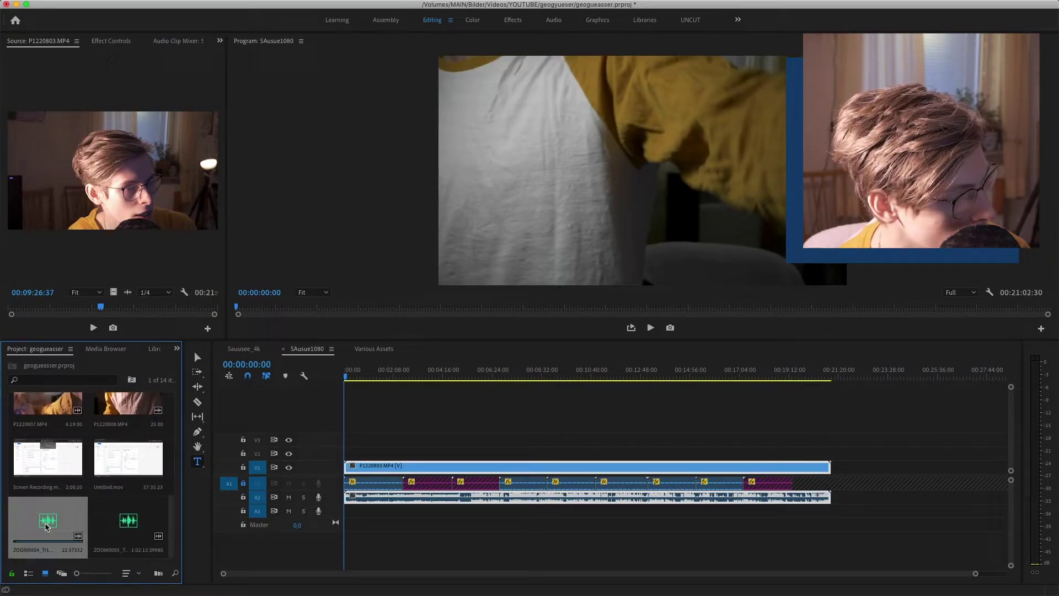
pyautogui.doubleClick(44, 527)
pyautogui.press('space')
pyautogui.press('BackSpace')
pyautogui.moveTo(68, 524); pyautogui.dragTo(358, 523)
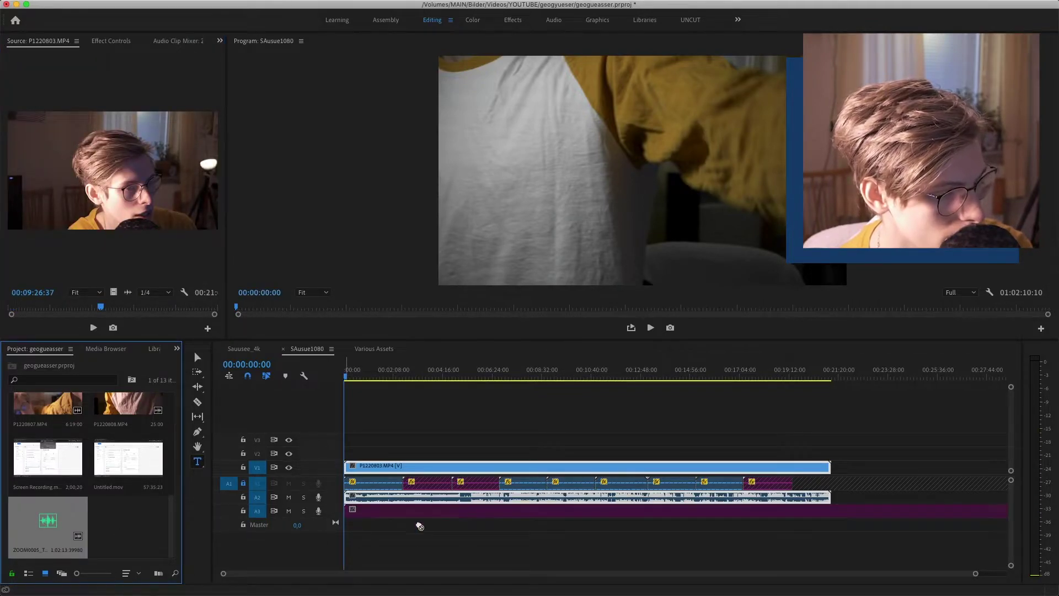
# Synchronize the ZOOM0005 recording on A3 with the P1220803.MP4 clip and deselect the clips
pyautogui.keyDown('shift'); pyautogui.click(703, 517); pyautogui.keyUp('shift')
pyautogui.rightClick(705, 517)
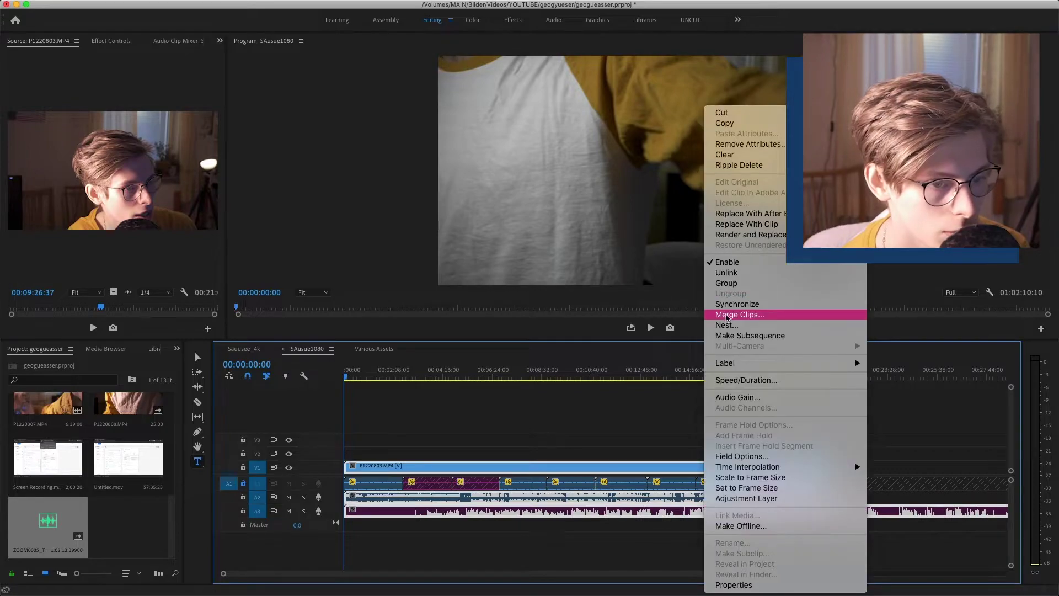
pyautogui.click(727, 302)
pyautogui.press('Return')
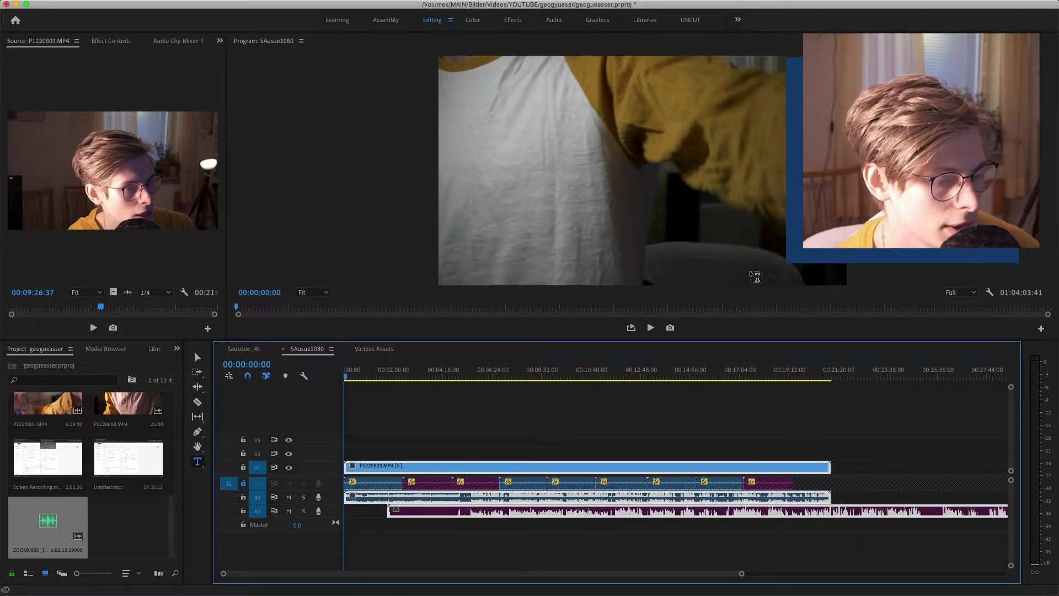
pyautogui.click(452, 546)
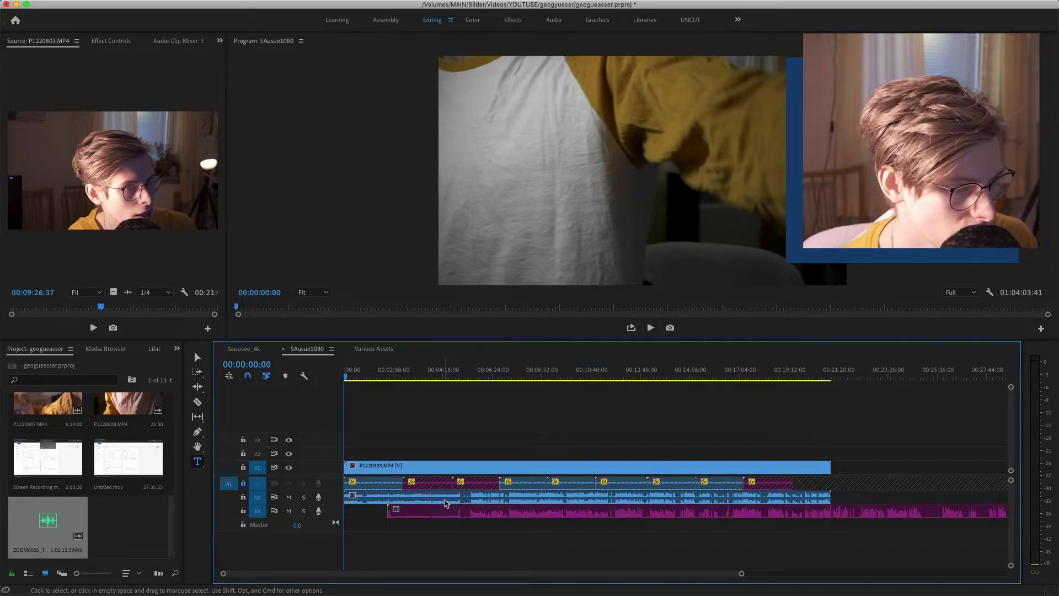
# Play the synchronized clips from about 00:05:29 to check the camera sound against the ZOOM0005 recording
pyautogui.click(446, 505)
pyautogui.click(471, 371)
pyautogui.press('space')
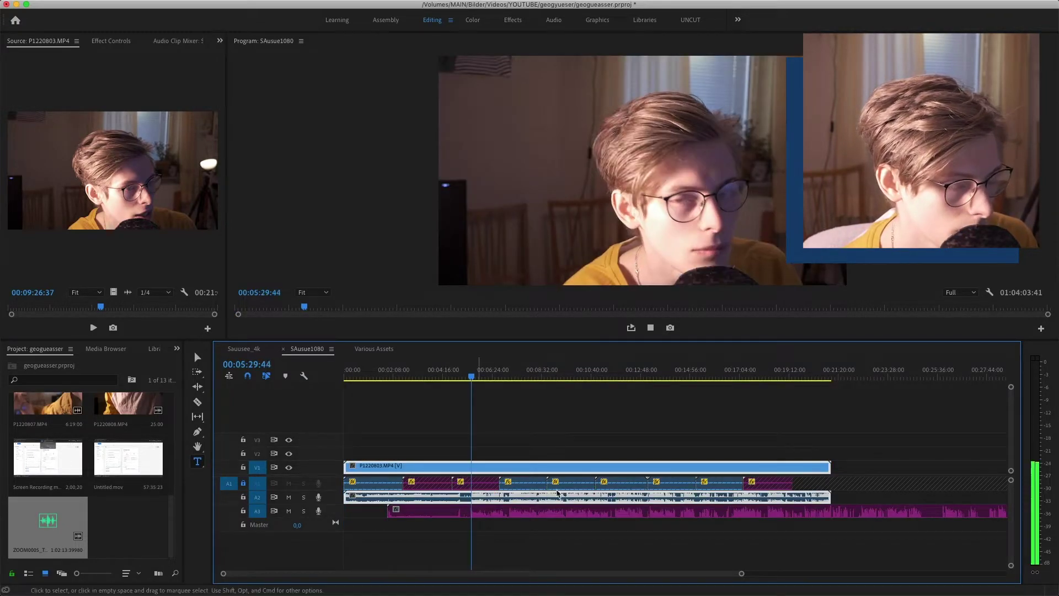
pyautogui.press('space')
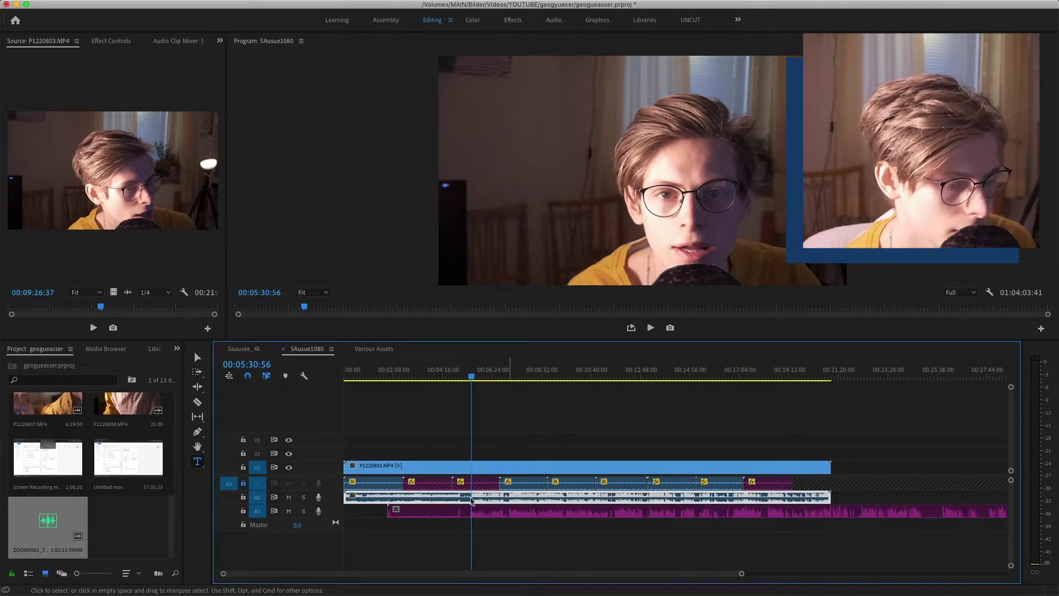
# Cut P1220803.MP4 at 00:01:53:31, where the ZOOM0005 recording starts, and select the camera audio after the cut
pyautogui.press('c')
pyautogui.click(393, 498)
pyautogui.press('super+z')
pyautogui.click(387, 499)
pyautogui.press('v')
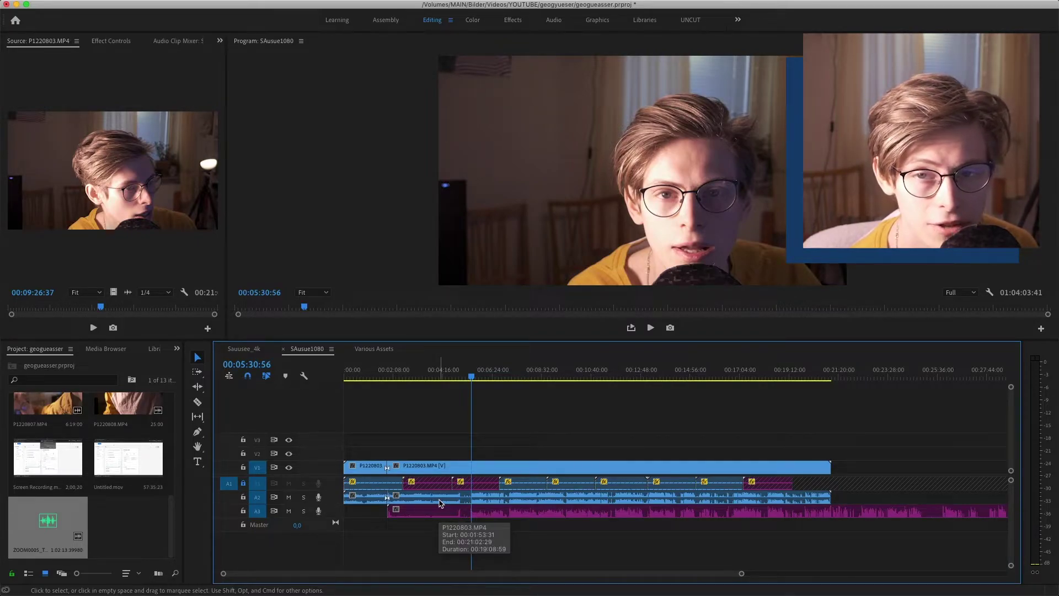
pyautogui.click(664, 502)
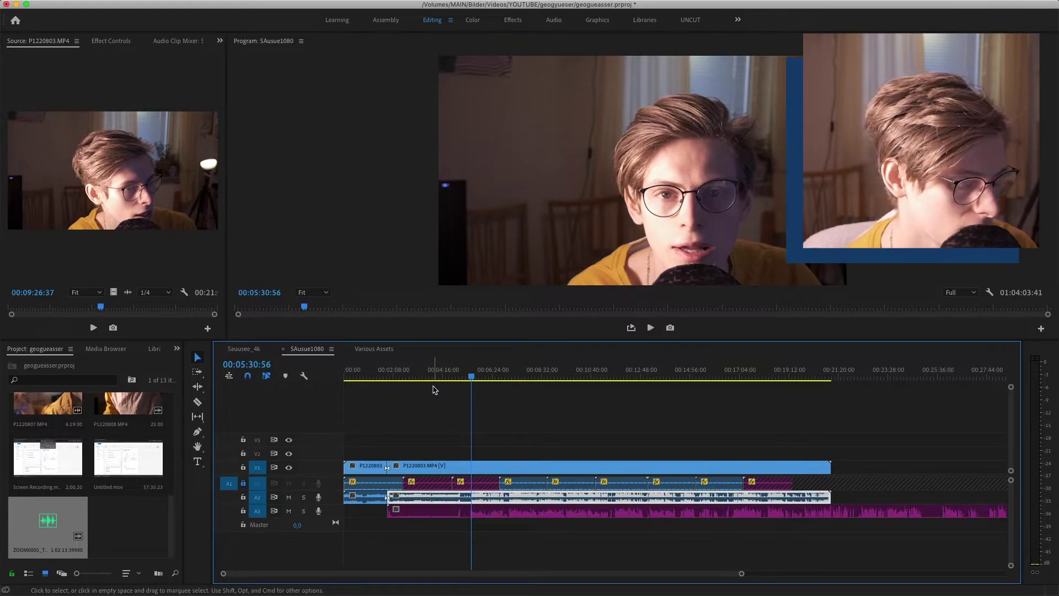
# Delete the camera audio after the cut and play the sequence from the start
pyautogui.press('Delete')
pyautogui.click(357, 374)
pyautogui.click(343, 374)
pyautogui.press('space')
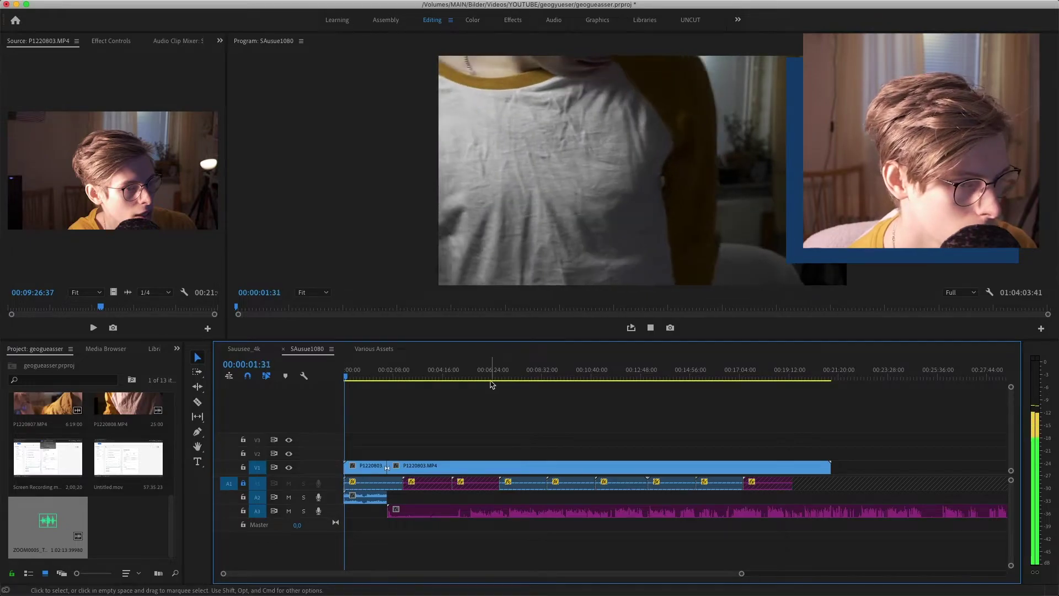
# Ripple-delete the opening segment of P1220803.MP4 with its camera audio, and mute the locked audio track
pyautogui.moveTo(375, 432); pyautogui.dragTo(349, 521)
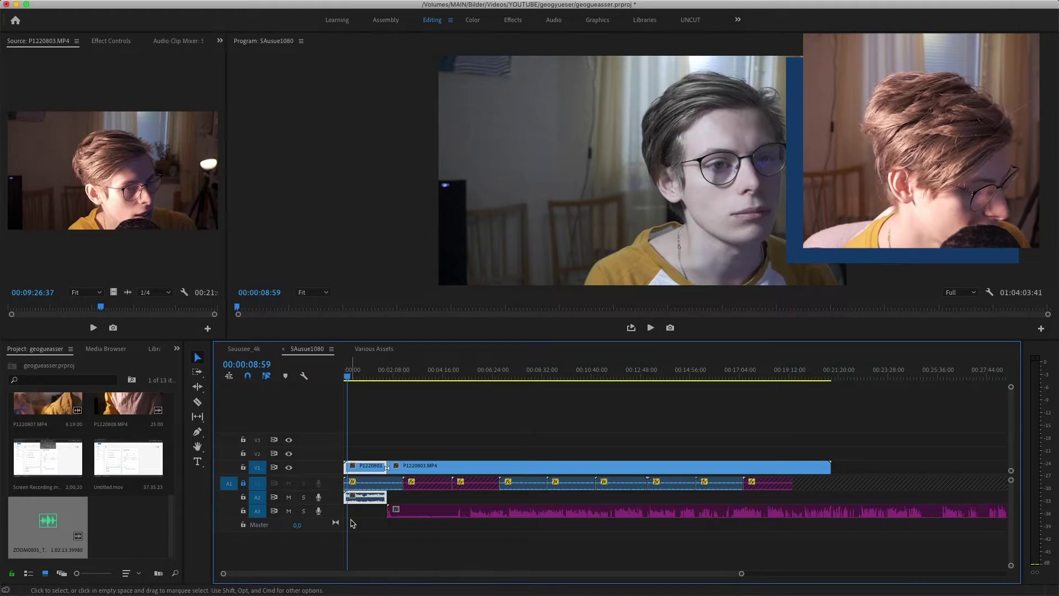
pyautogui.hotkey('alt', 'BackSpace')
pyautogui.click(242, 484)
pyautogui.press('space')
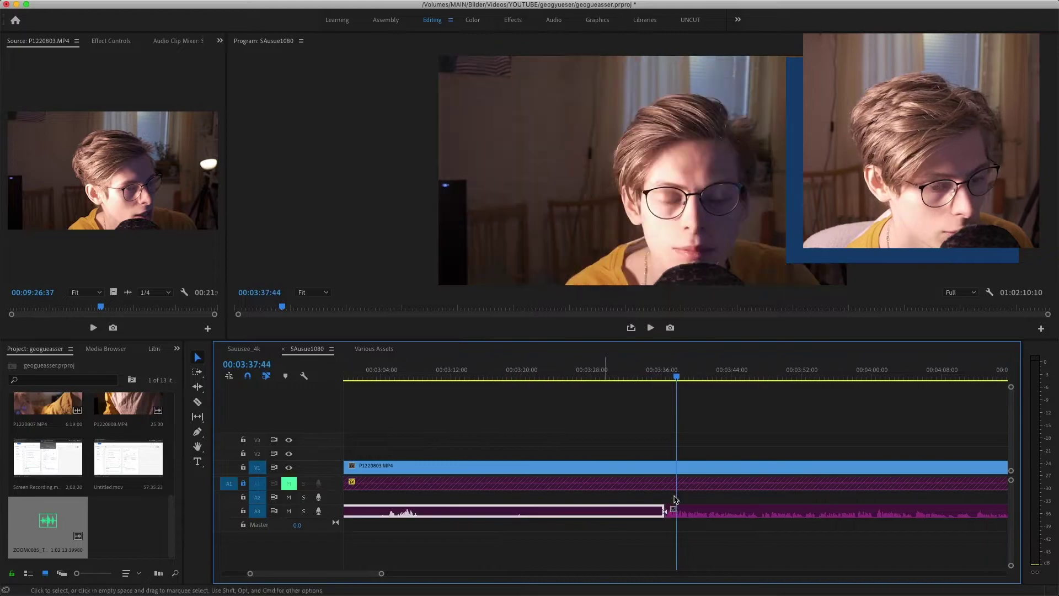
# Cut the clips near 00:03:36, where speech begins, ripple-delete everything before the cut, and play from the start
pyautogui.press('c')
pyautogui.click(681, 470)
pyautogui.press('v')
pyautogui.hotkey('shift', 'Delete')
pyautogui.press('Home')
pyautogui.press('space')
pyautogui.press('space')
# Separate the part of the ZOOM0005 recording beyond the end of P1220803.MP4, and link the matching part to the video clip
pyautogui.press('super+a')
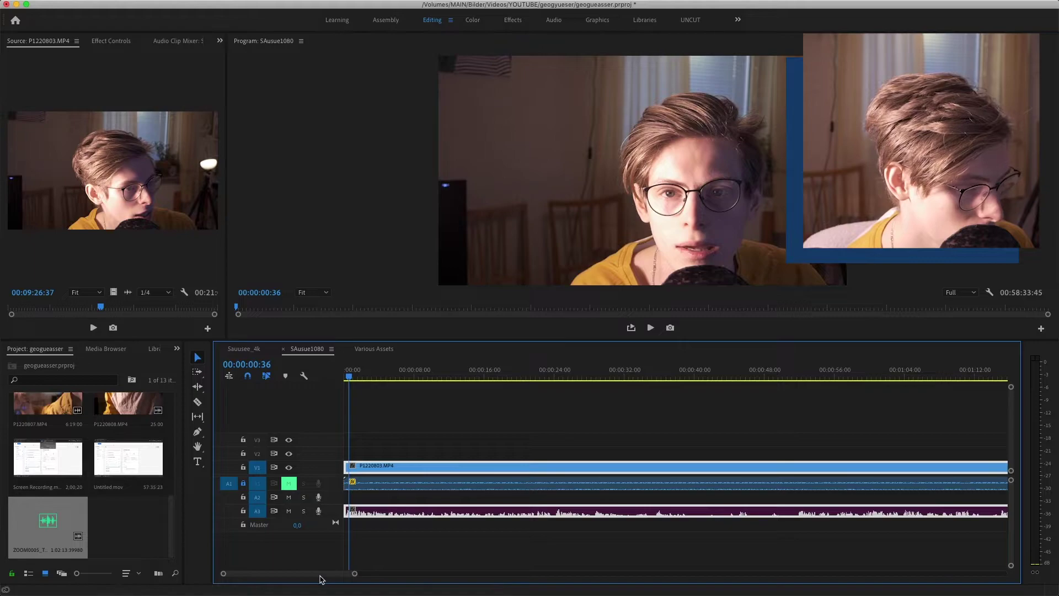
pyautogui.moveTo(354, 574); pyautogui.dragTo(817, 510)
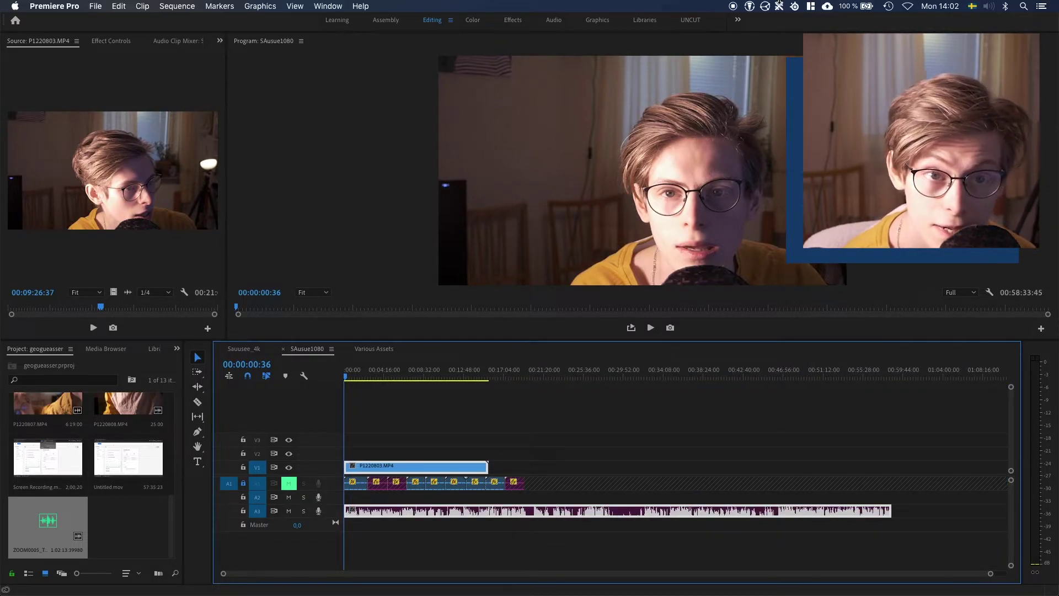
pyautogui.click(552, 490)
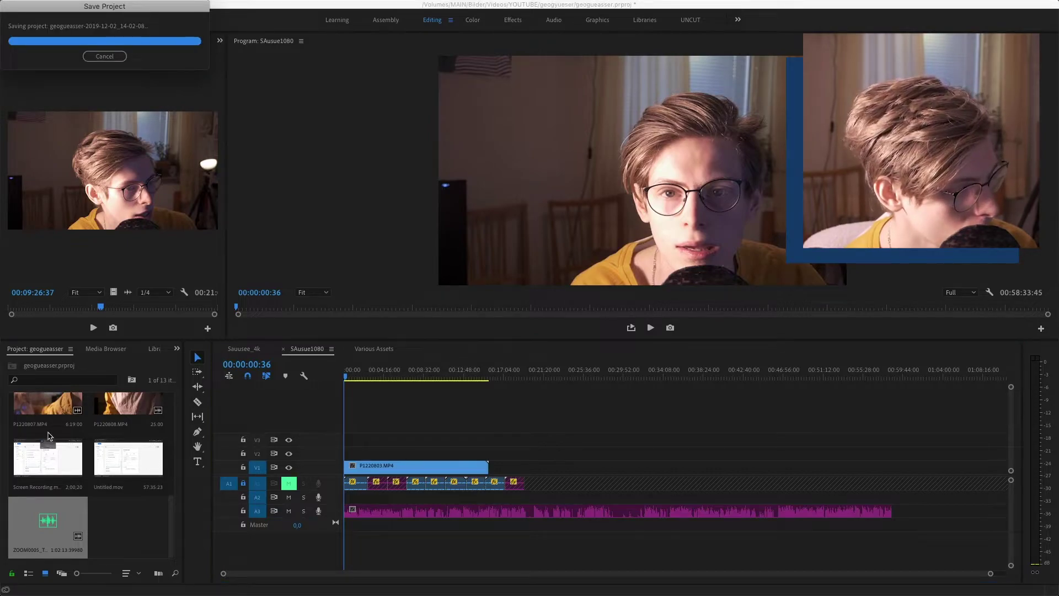
pyautogui.press('c')
pyautogui.click(491, 512)
pyautogui.press('v')
pyautogui.moveTo(529, 512); pyautogui.dragTo(545, 512)
pyautogui.moveTo(456, 439); pyautogui.dragTo(408, 504)
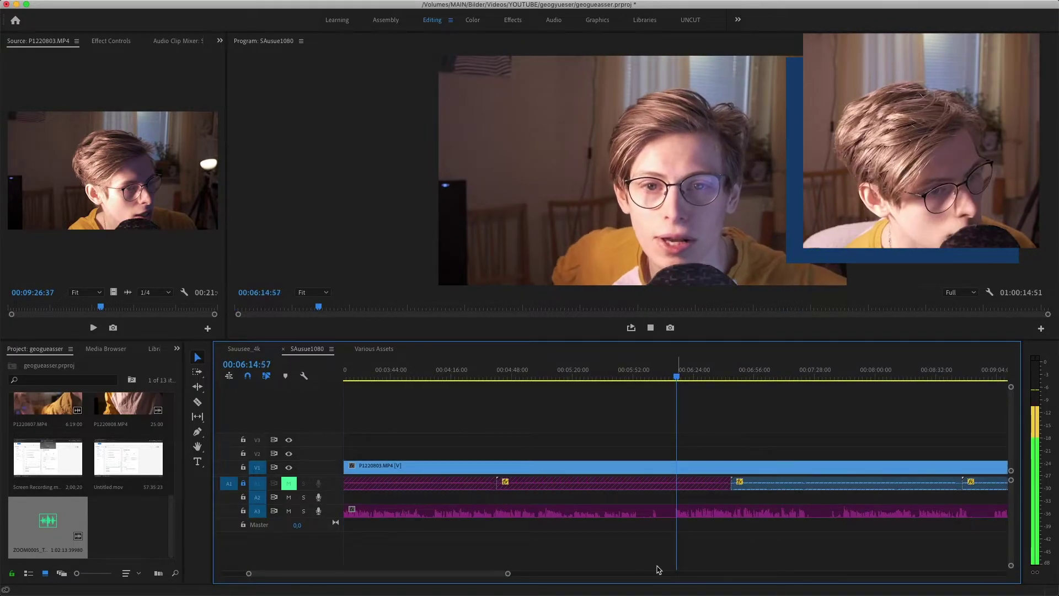
# Cut P1220803.MP4 and its linked recording at 00:06:14:12 and delete the part before the cut
pyautogui.moveTo(507, 575); pyautogui.dragTo(473, 574)
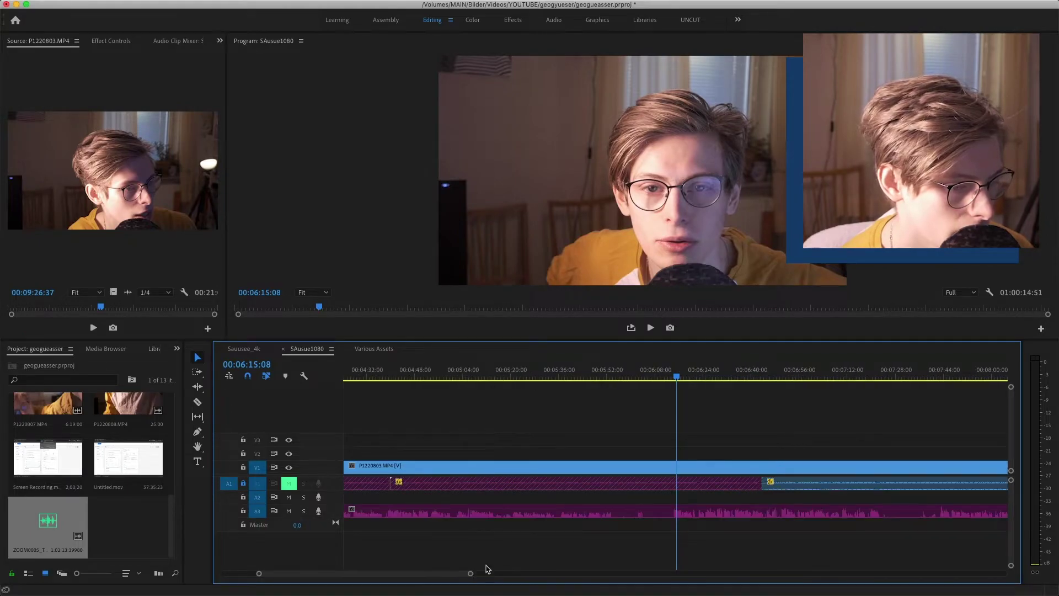
pyautogui.click(673, 379)
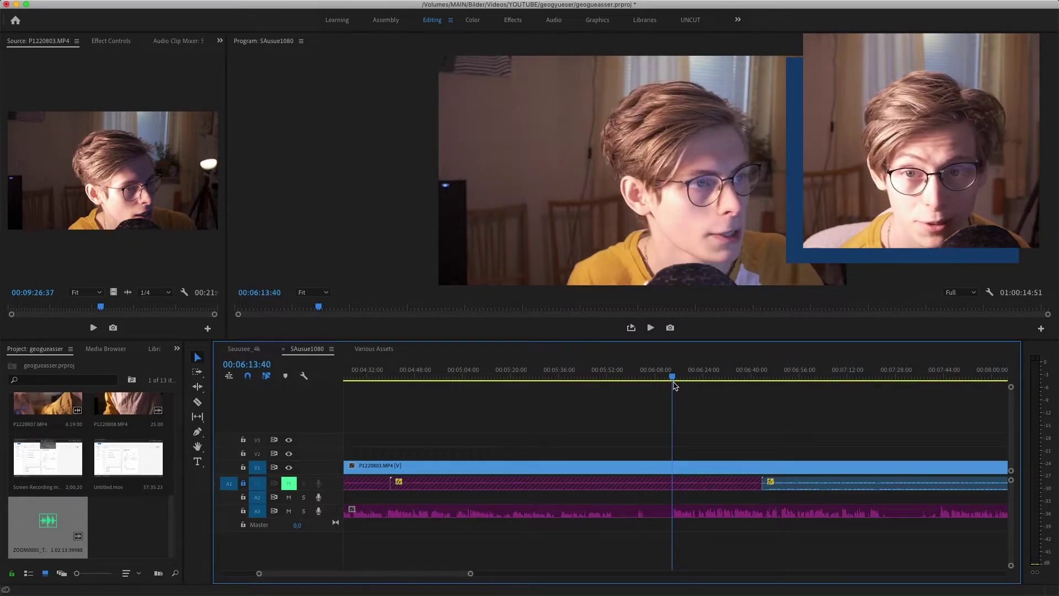
pyautogui.moveTo(673, 382); pyautogui.dragTo(673, 381)
pyautogui.press('c')
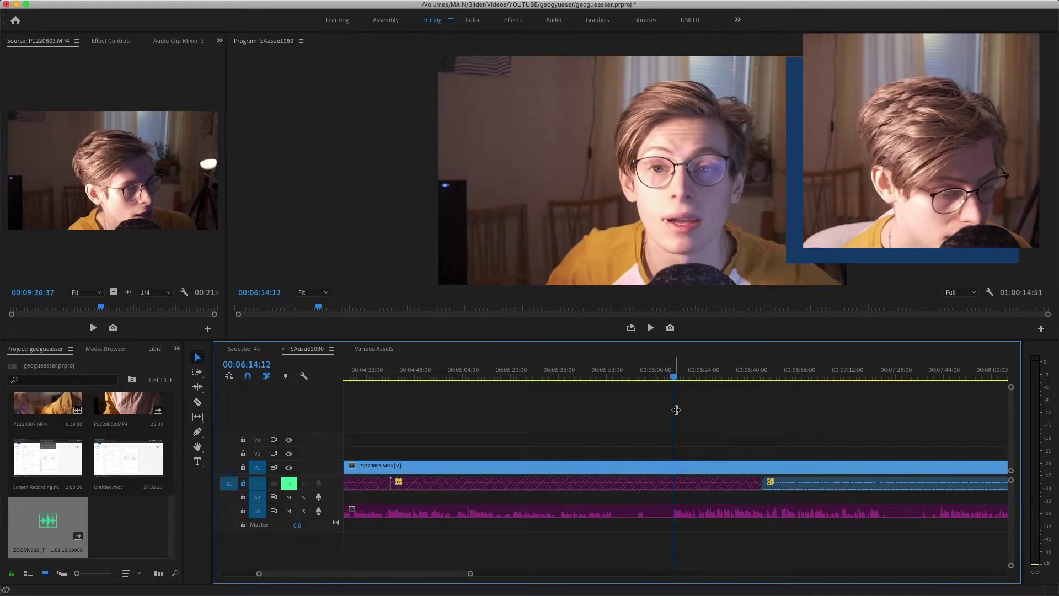
pyautogui.click(674, 468)
pyautogui.press('v')
pyautogui.click(603, 467)
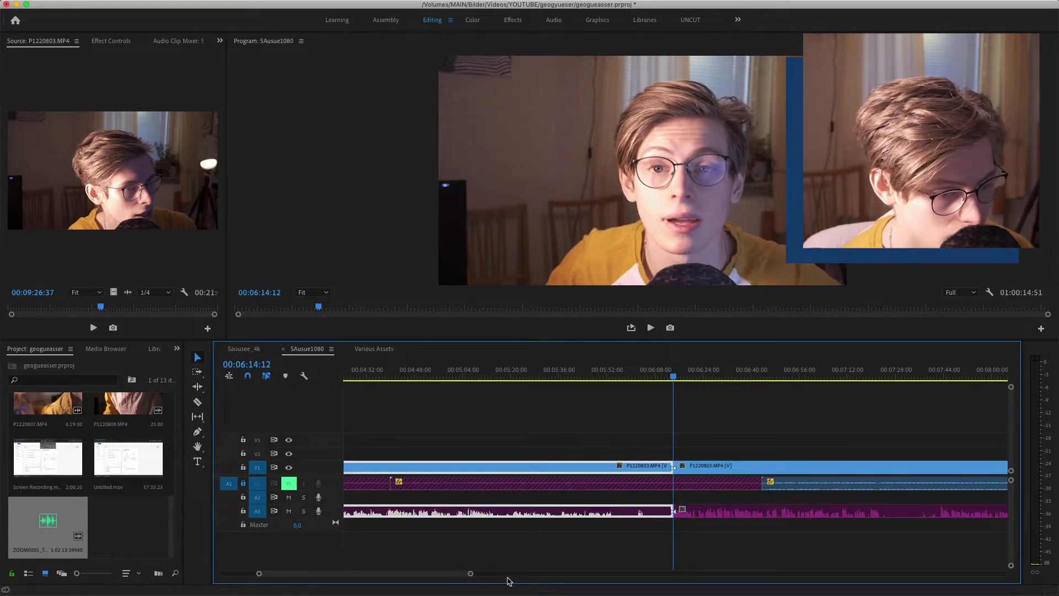
pyautogui.moveTo(468, 574); pyautogui.dragTo(612, 584)
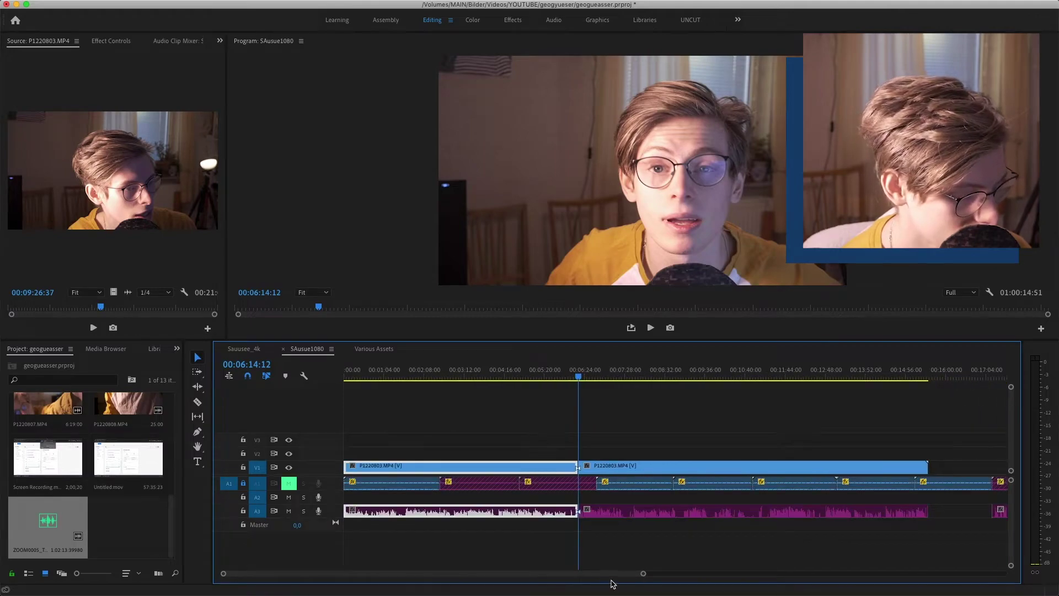
pyautogui.press('Delete')
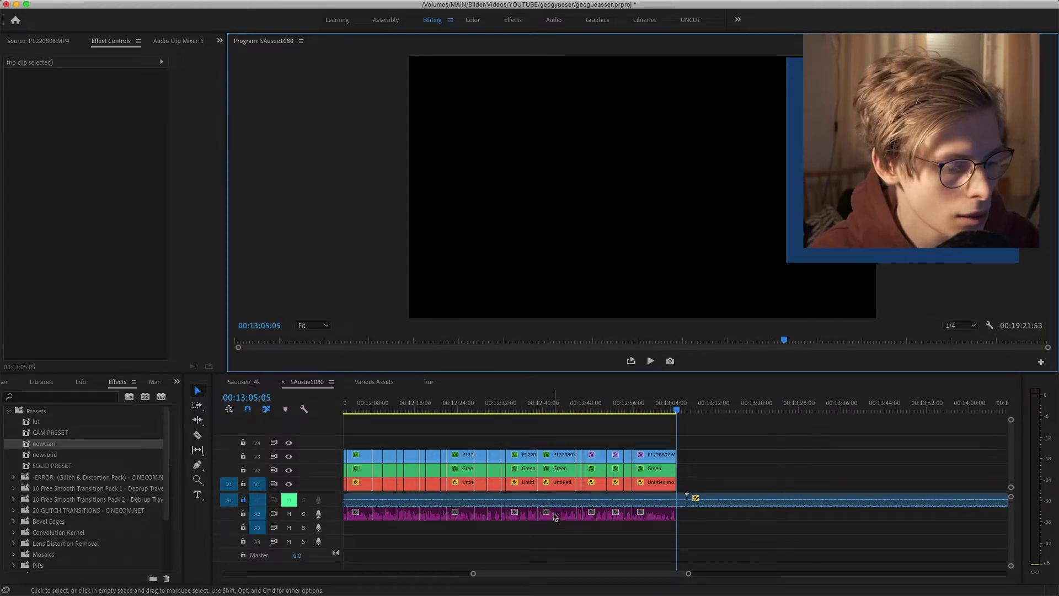
pyautogui.moveTo(454, 576); pyautogui.dragTo(303, 569)
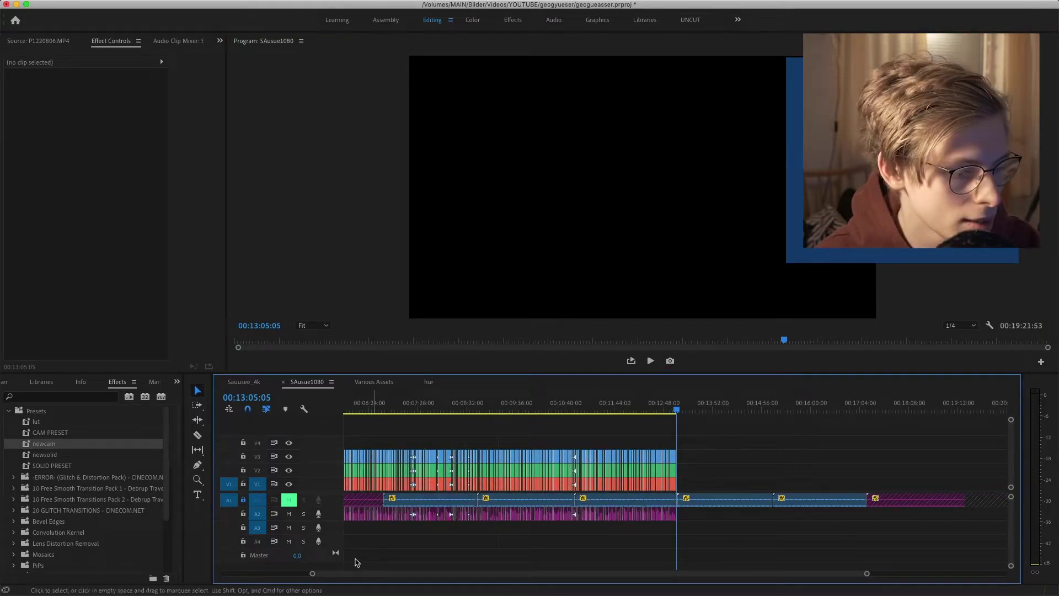
pyautogui.scroll(10, 312, 573)
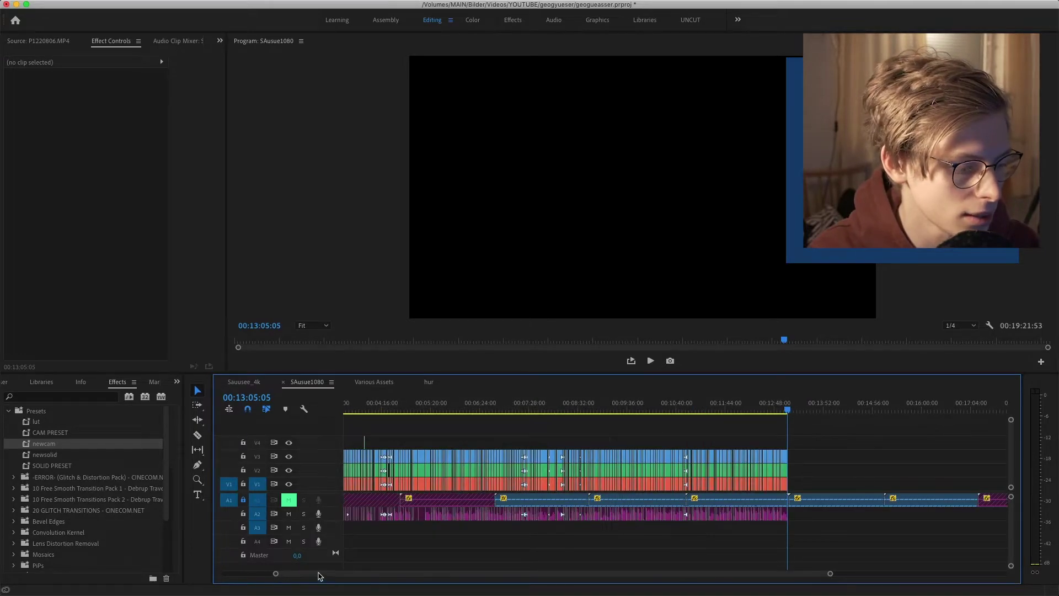
pyautogui.scroll(-6, 833, 578)
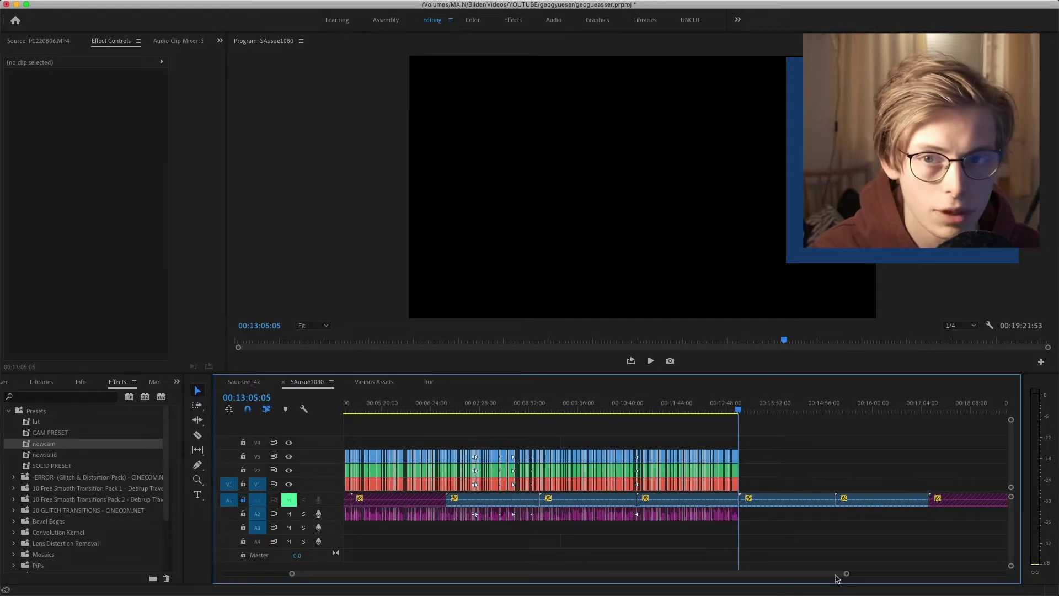
pyautogui.moveTo(582, 440); pyautogui.dragTo(590, 490)
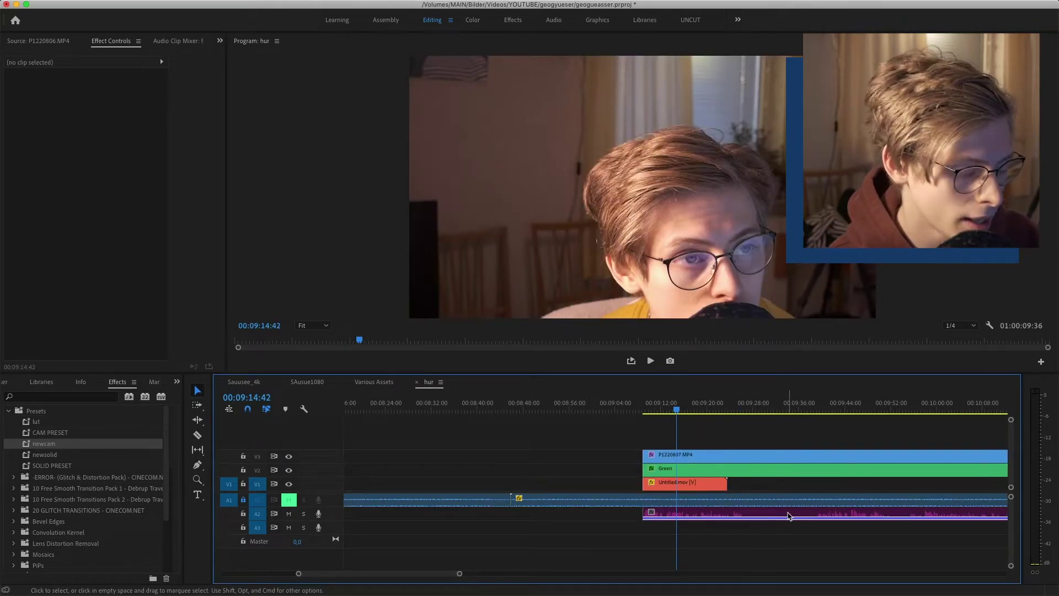
# Move the playhead to 00:09:15:11 in the hur sequence and select the P1220807.MP4 clip to view its settings
pyautogui.click(669, 411)
pyautogui.moveTo(671, 411); pyautogui.dragTo(679, 411)
pyautogui.click(667, 455)
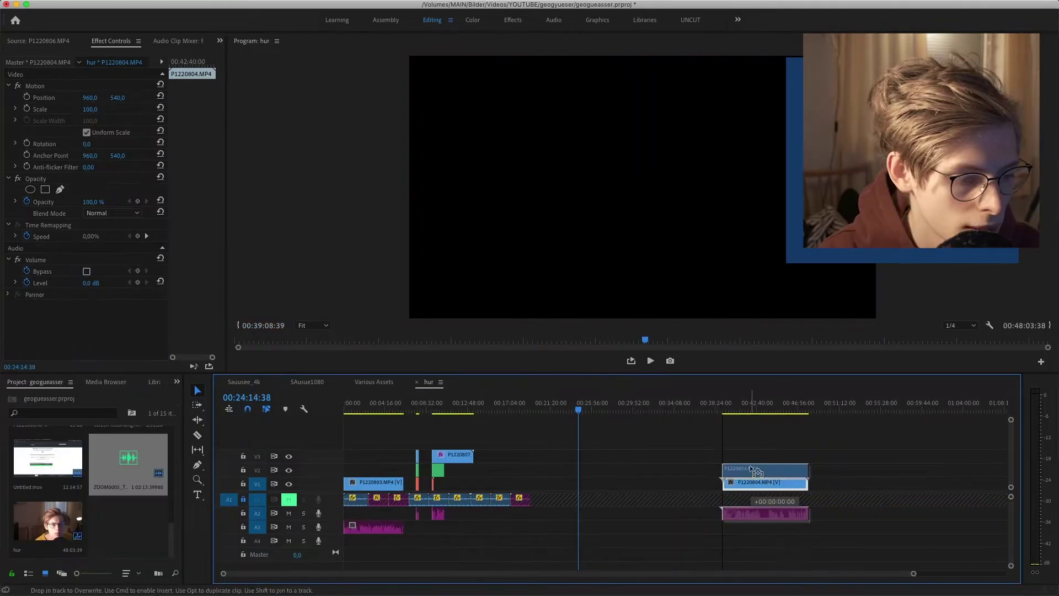
# Place P1220804.MP4 on V3 and put a copy of the Green matte beneath it on V2, matching its full length
pyautogui.moveTo(752, 469); pyautogui.dragTo(749, 454)
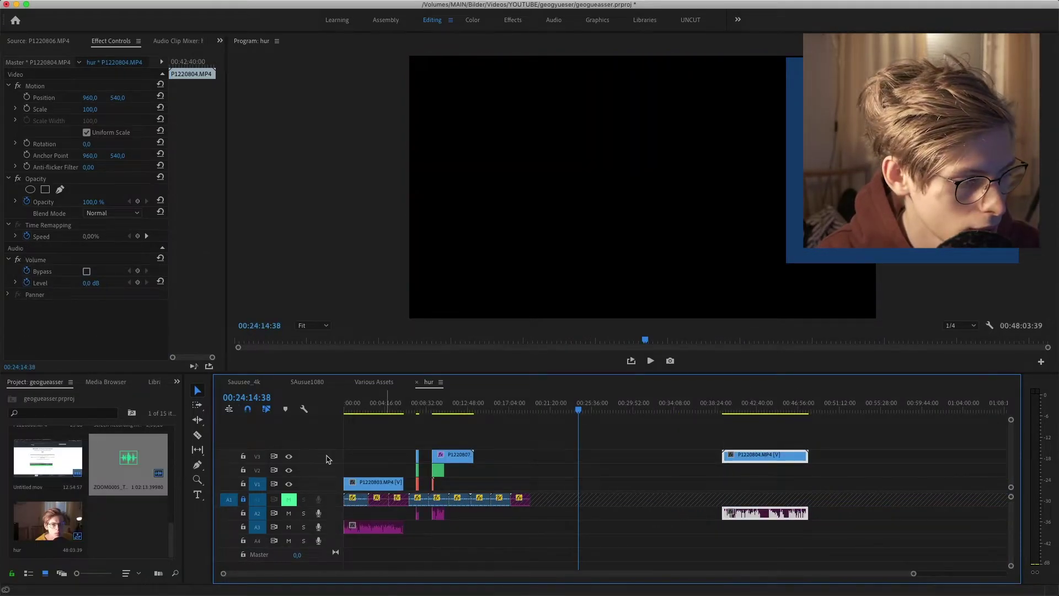
pyautogui.click(447, 473)
pyautogui.moveTo(437, 474); pyautogui.dragTo(807, 467)
pyautogui.click(762, 407)
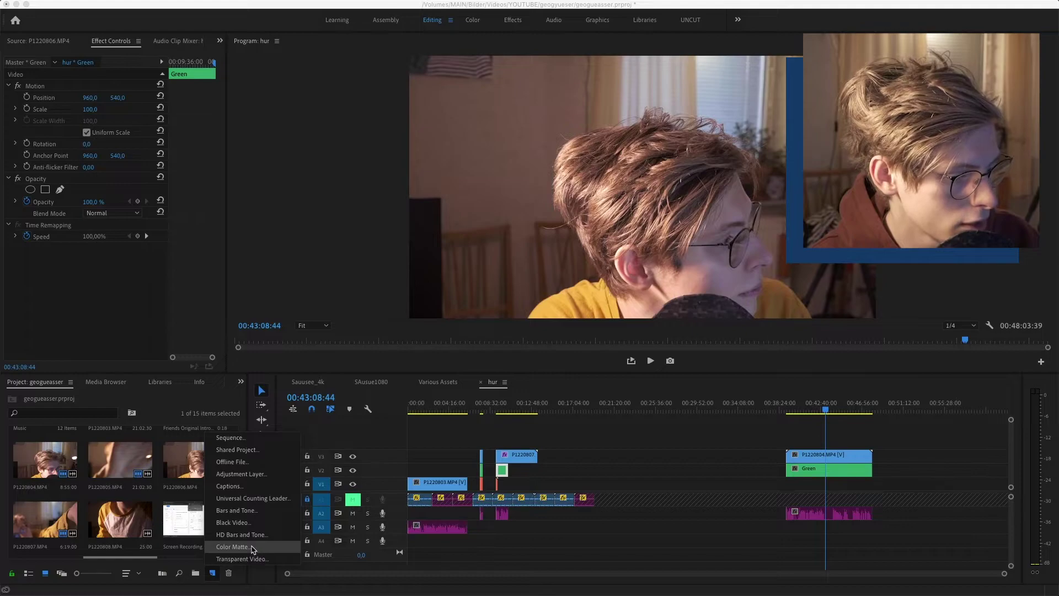
# Create a bright green 1920×1080 color matte and place it on V2, with Untitled.mov on V1, beneath P1220804.MP4
pyautogui.click(251, 546)
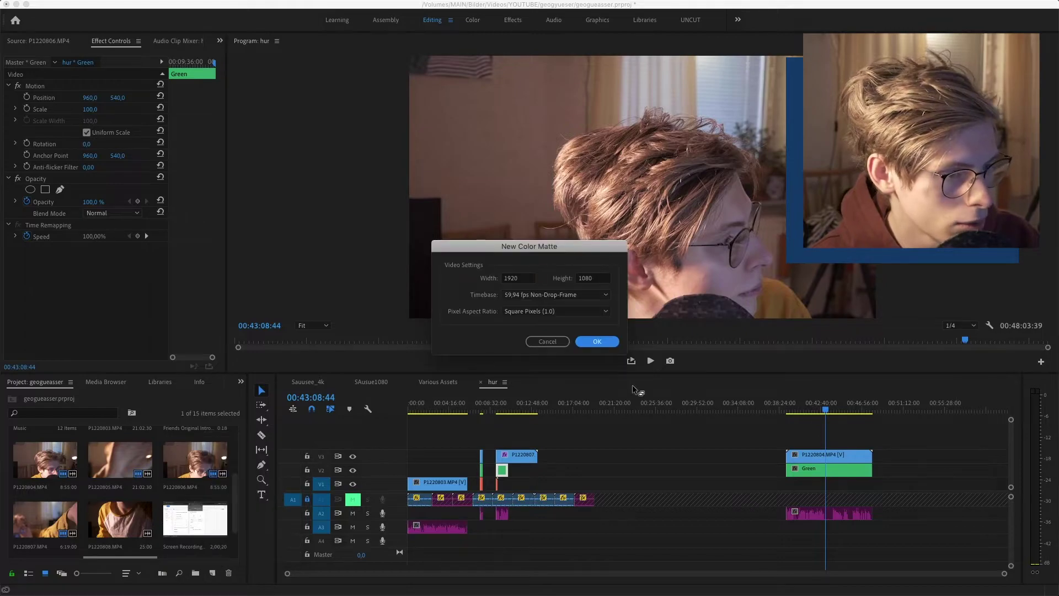
pyautogui.click(583, 346)
pyautogui.click(532, 249)
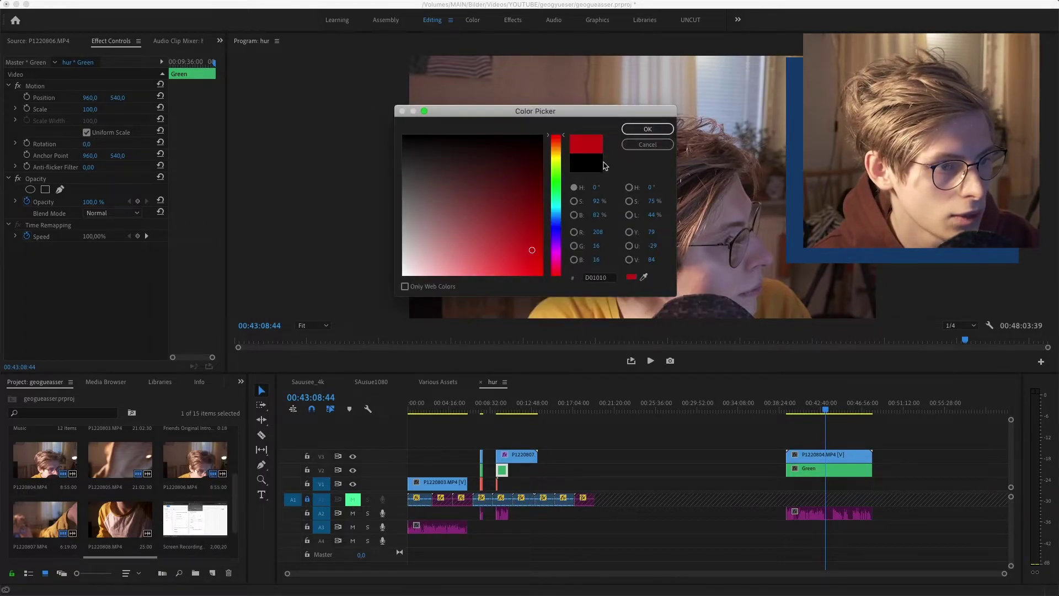
pyautogui.click(657, 145)
pyautogui.moveTo(50, 528); pyautogui.dragTo(787, 493)
pyautogui.click(840, 488)
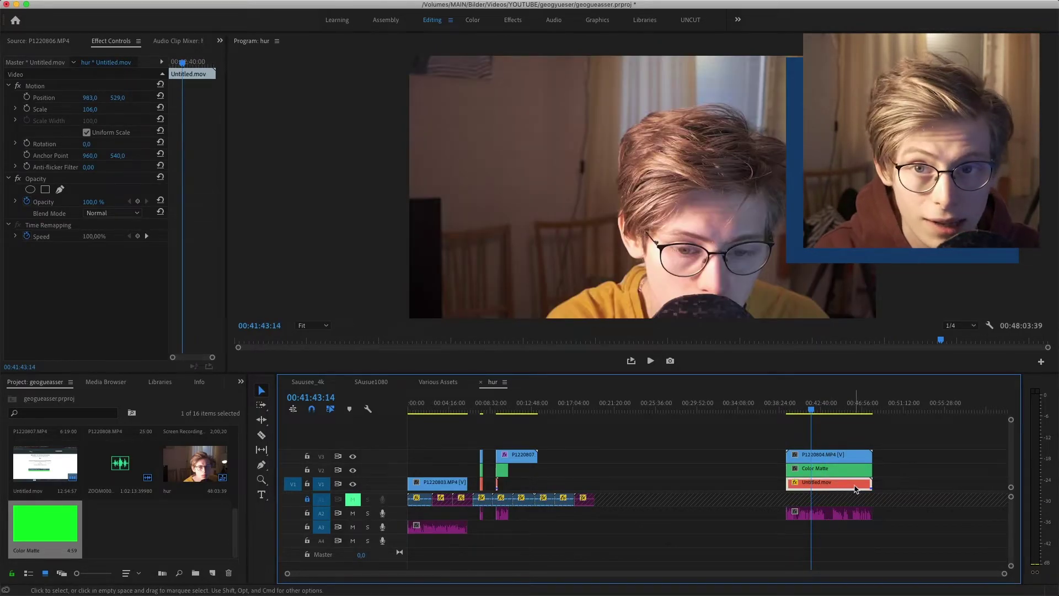
# Apply the newcam preset to P1220804.MP4 and the newsolid preset to the Color Matte on V2
pyautogui.click(850, 469)
pyautogui.hotkey('shift', '7')
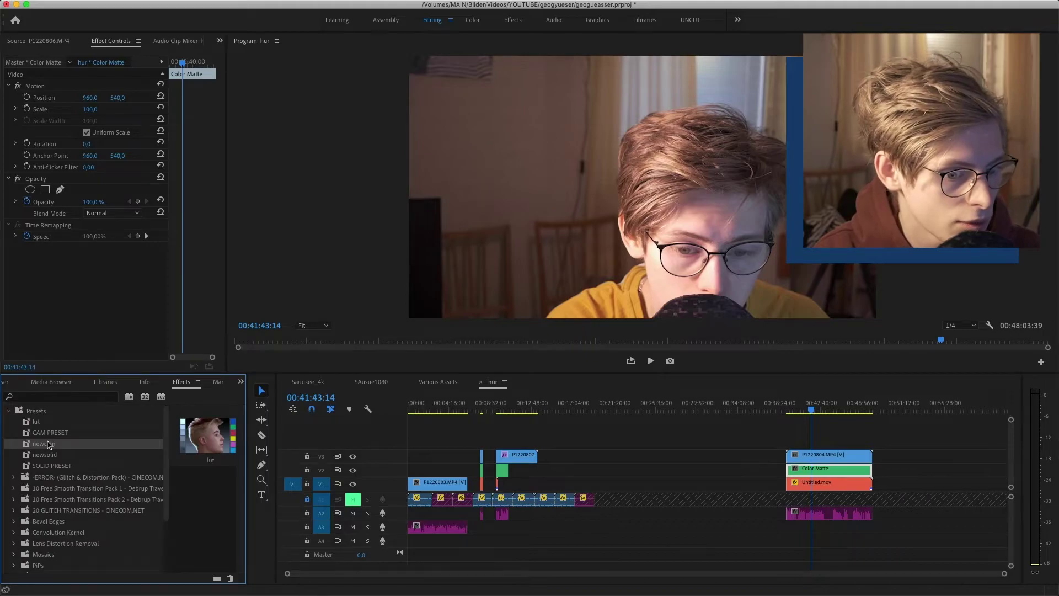
pyautogui.moveTo(47, 445); pyautogui.dragTo(385, 436)
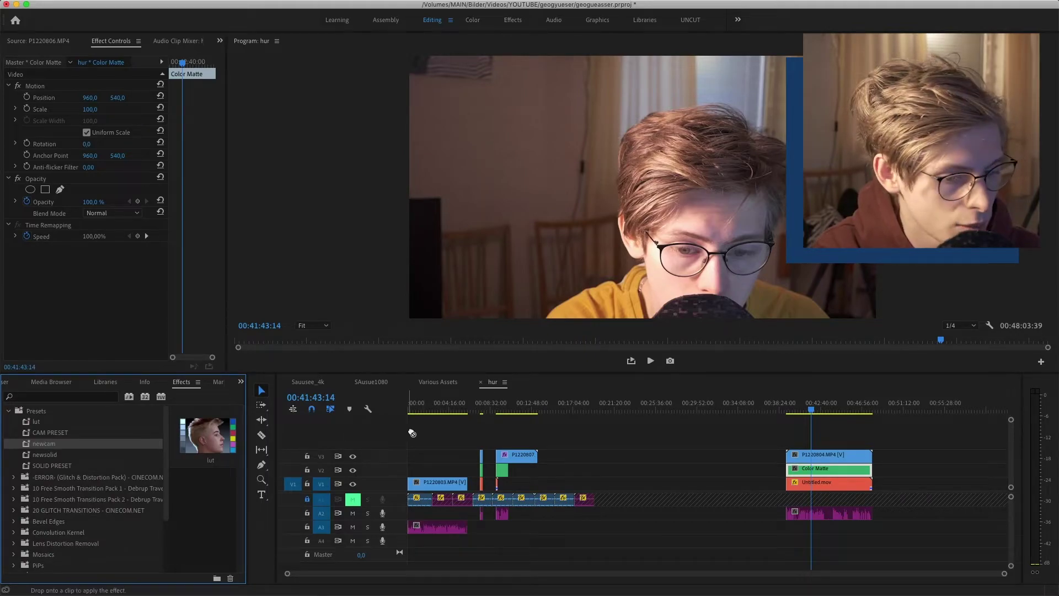
pyautogui.moveTo(822, 442); pyautogui.dragTo(827, 456)
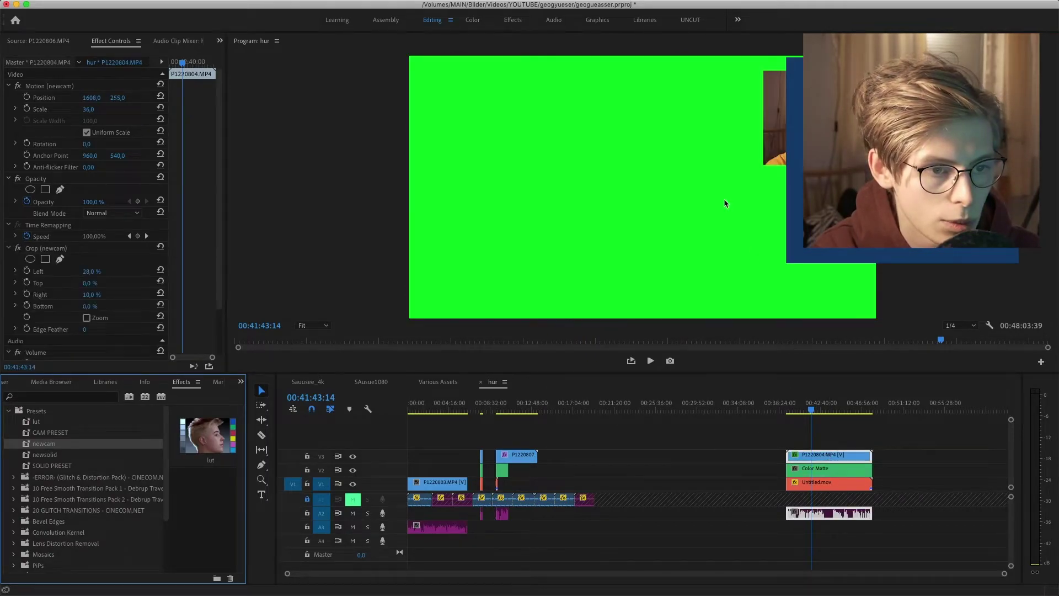
pyautogui.moveTo(130, 458); pyautogui.dragTo(827, 469)
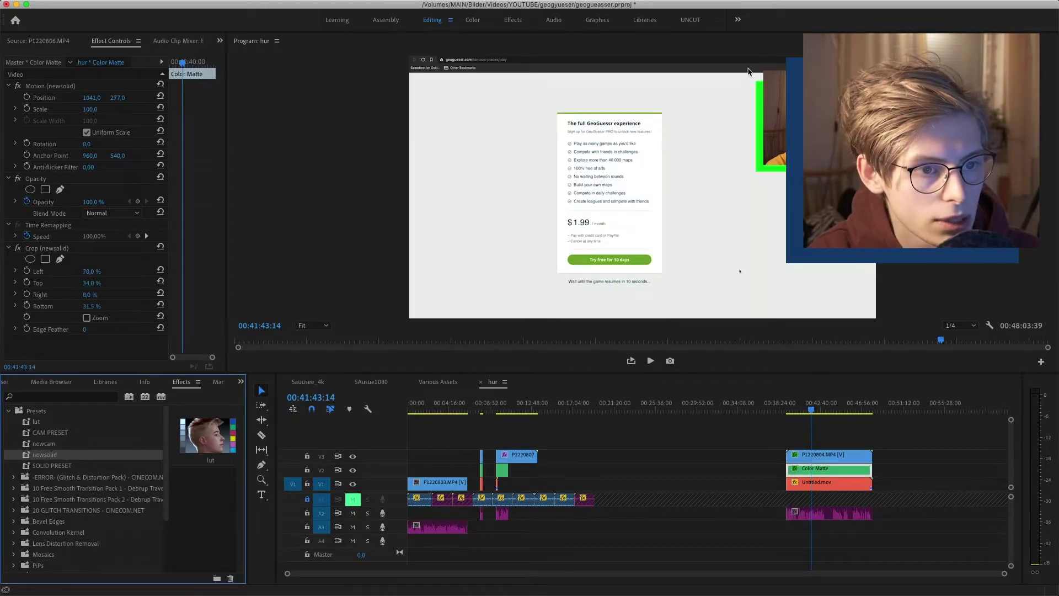
# Check the composite at 00:44:54:44 and undo the Overlay blend mode on the Color Matte
pyautogui.click(842, 409)
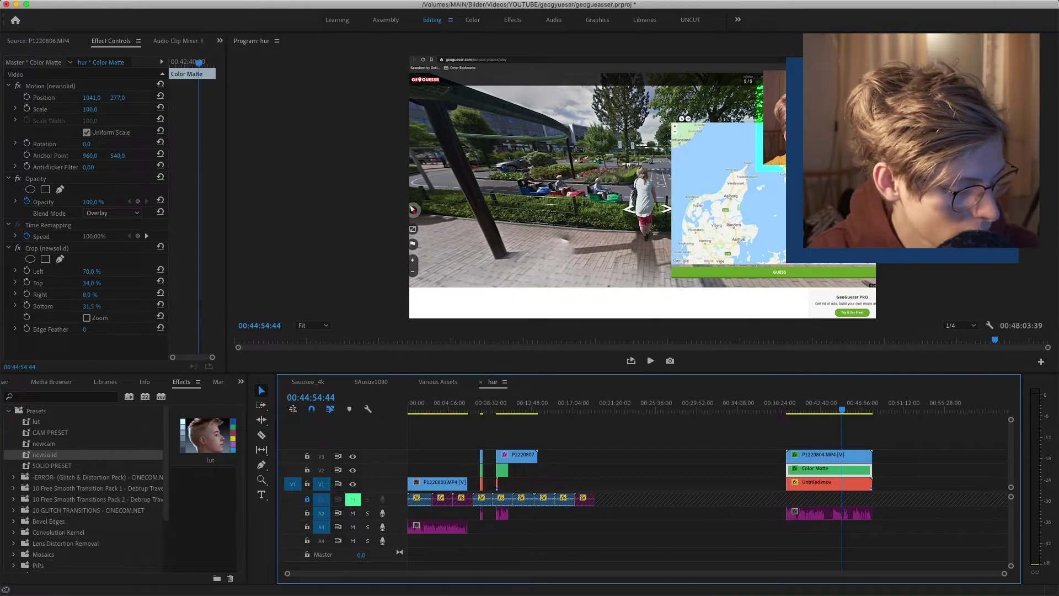
pyautogui.press('super+z')
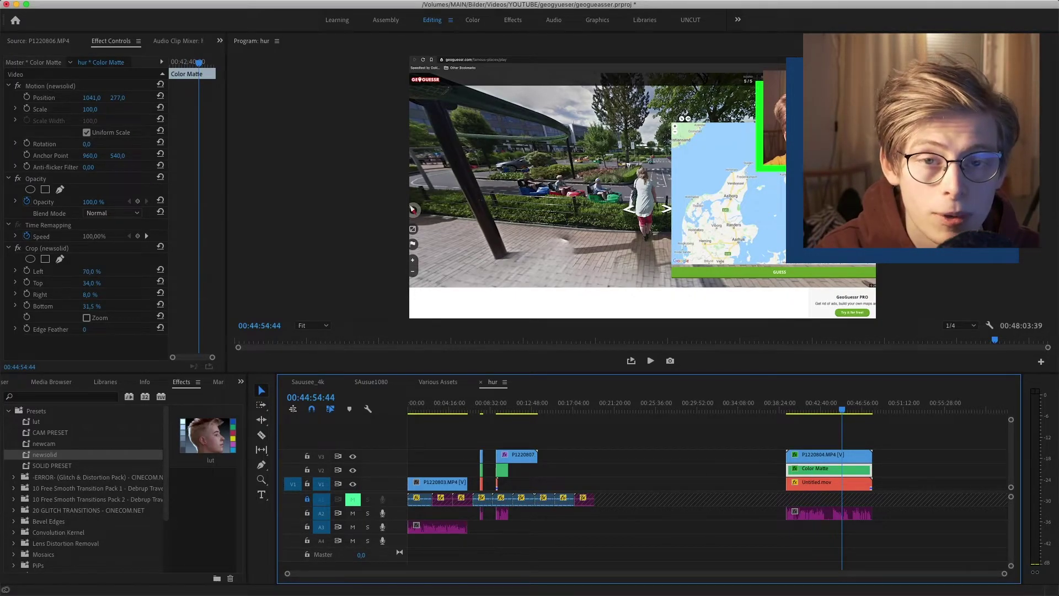
# Switch to the SAusue1080 sequence and return the playhead to 00:00:00:00 to view the edited timeline
pyautogui.click(371, 381)
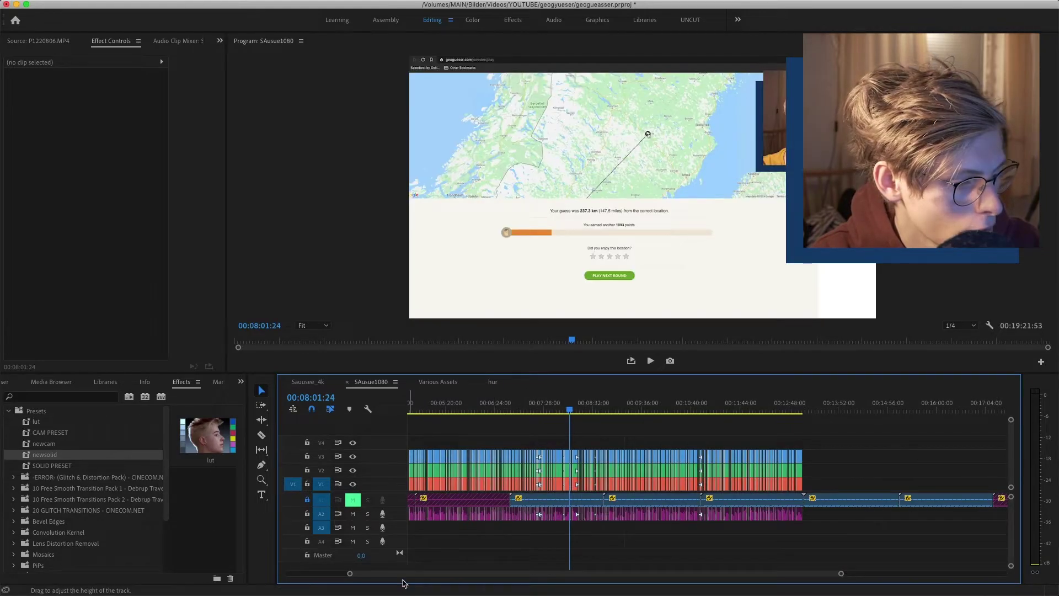
pyautogui.moveTo(409, 577); pyautogui.dragTo(347, 577)
pyautogui.moveTo(601, 407); pyautogui.dragTo(261, 431)
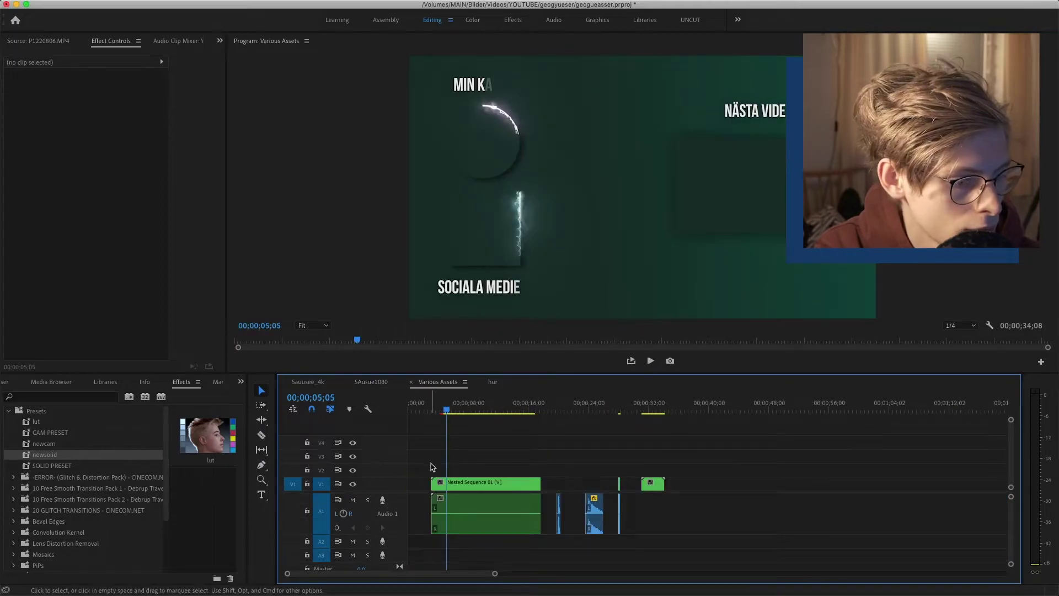
pyautogui.click(462, 524)
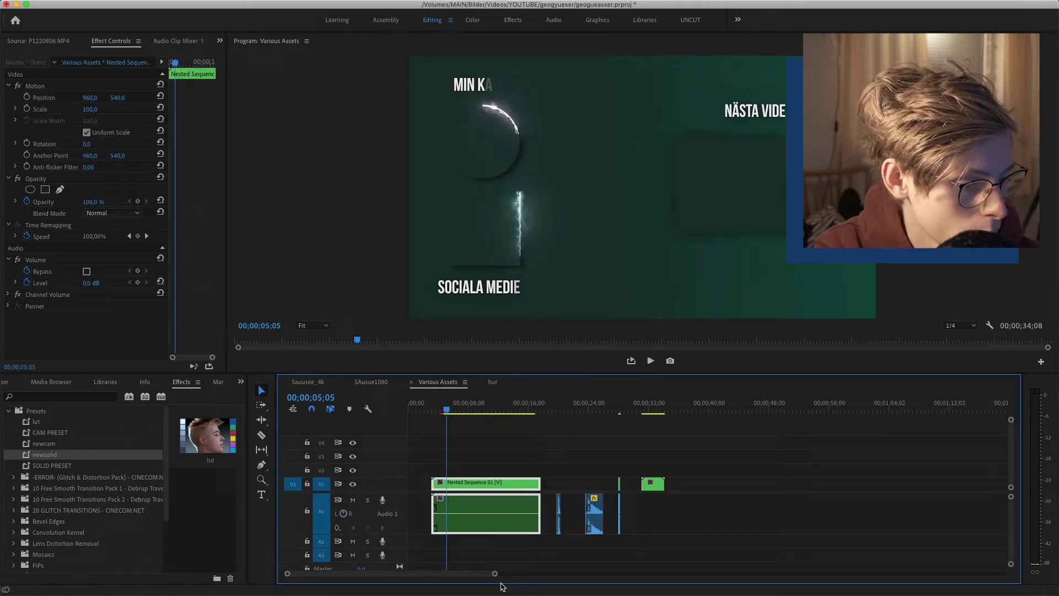
# Place the outro clip on V4 directly after the last clips of SAusue1080, near 00:13:04, and play the transition into it
pyautogui.click(372, 383)
pyautogui.moveTo(841, 444); pyautogui.dragTo(756, 444)
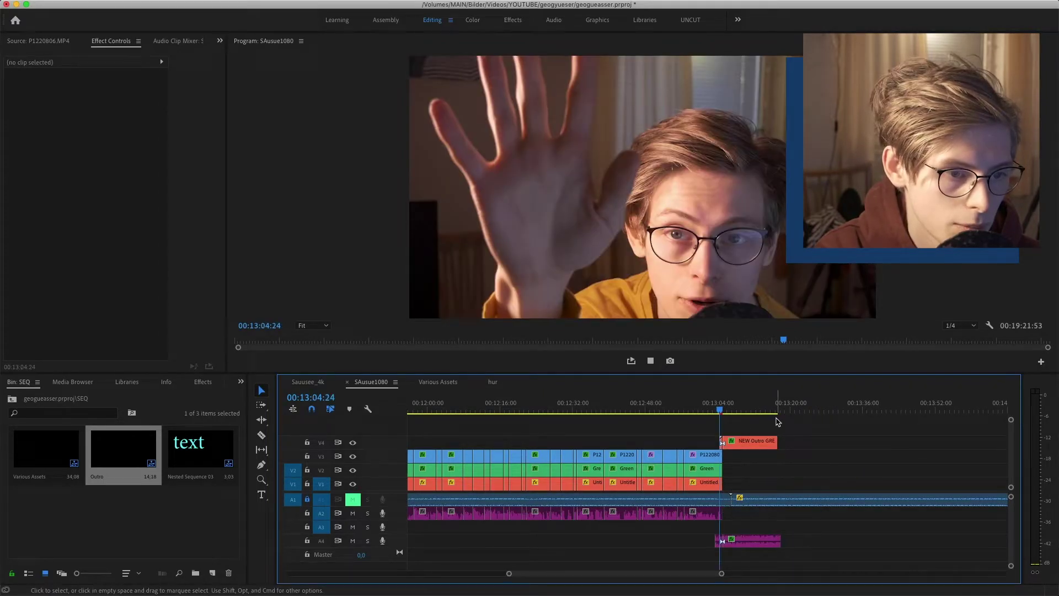
pyautogui.press('space')
pyautogui.hscroll(1, 777, 422)
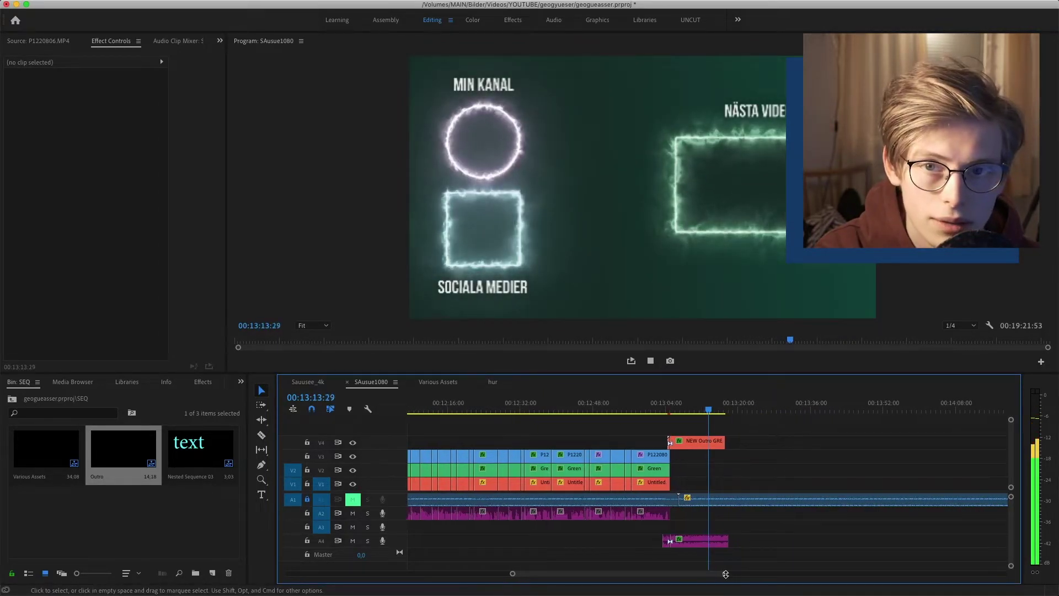
pyautogui.click(735, 406)
pyautogui.moveTo(737, 407); pyautogui.dragTo(904, 577)
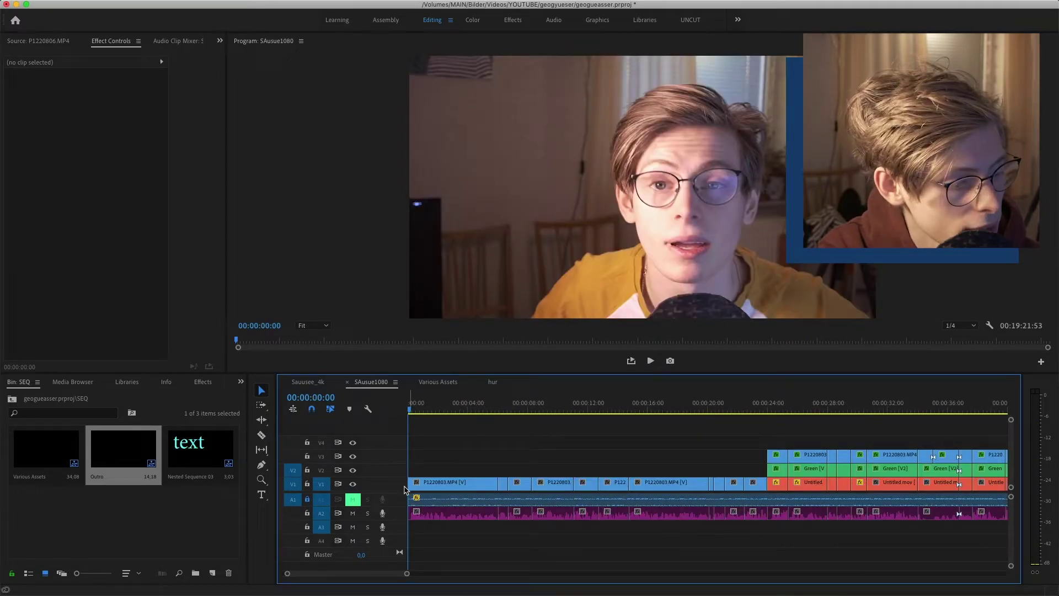
# Lock every video and audio track in SAusue1080 except A1
pyautogui.click(307, 499)
pyautogui.click(307, 513)
pyautogui.click(307, 541)
pyautogui.click(307, 527)
pyautogui.click(307, 484)
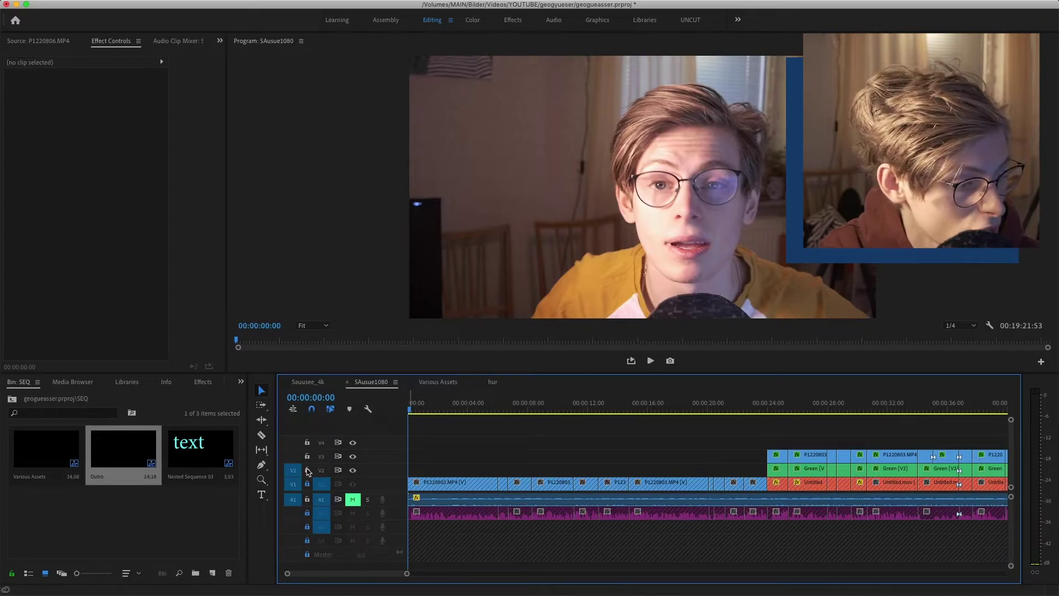
pyautogui.click(307, 470)
pyautogui.click(308, 456)
pyautogui.click(308, 443)
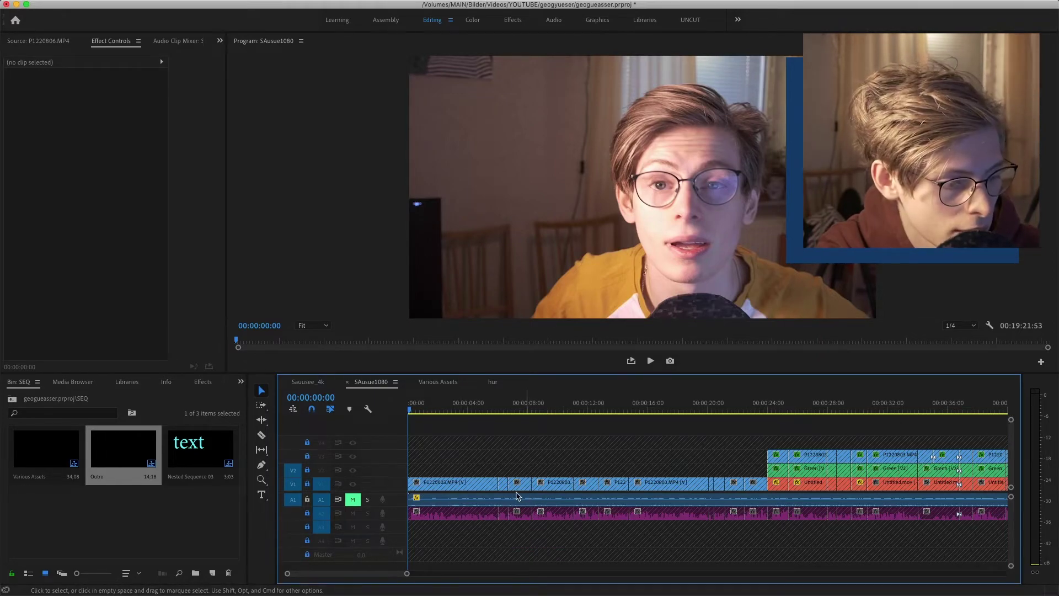
# Park the playhead at 00:00:05:22 and split the A1 audio at the end of the first V1 clip
pyautogui.click(447, 408)
pyautogui.moveTo(447, 408); pyautogui.dragTo(488, 408)
pyautogui.press('c')
pyautogui.press('a')
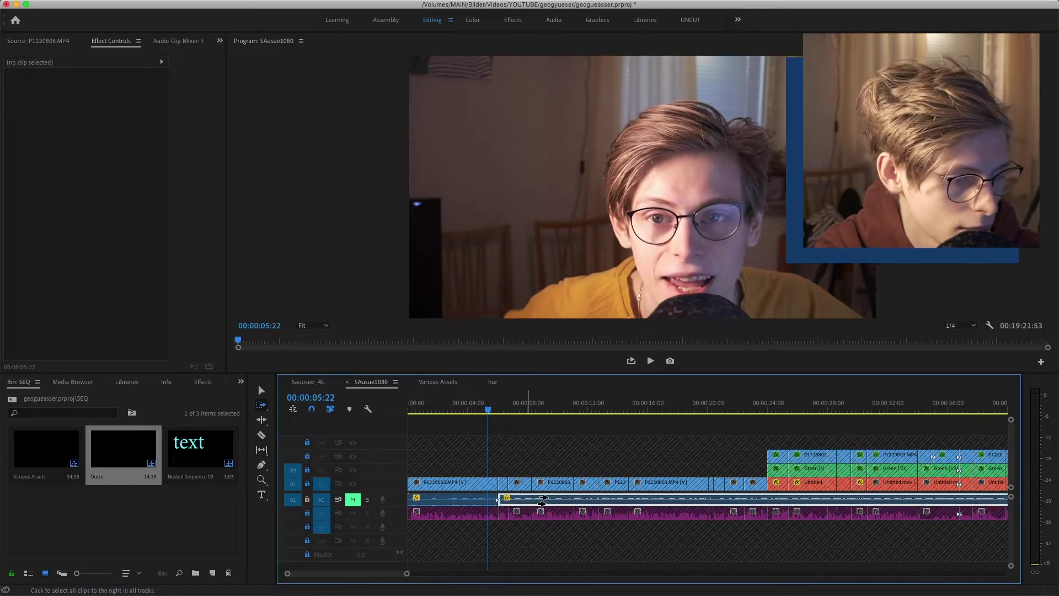
pyautogui.press('c')
pyautogui.click(498, 499)
# Try splitting A1 again at the next V1 edit and removing the short piece between the cuts, and undo it
pyautogui.press('a')
pyautogui.press('c')
pyautogui.click(508, 501)
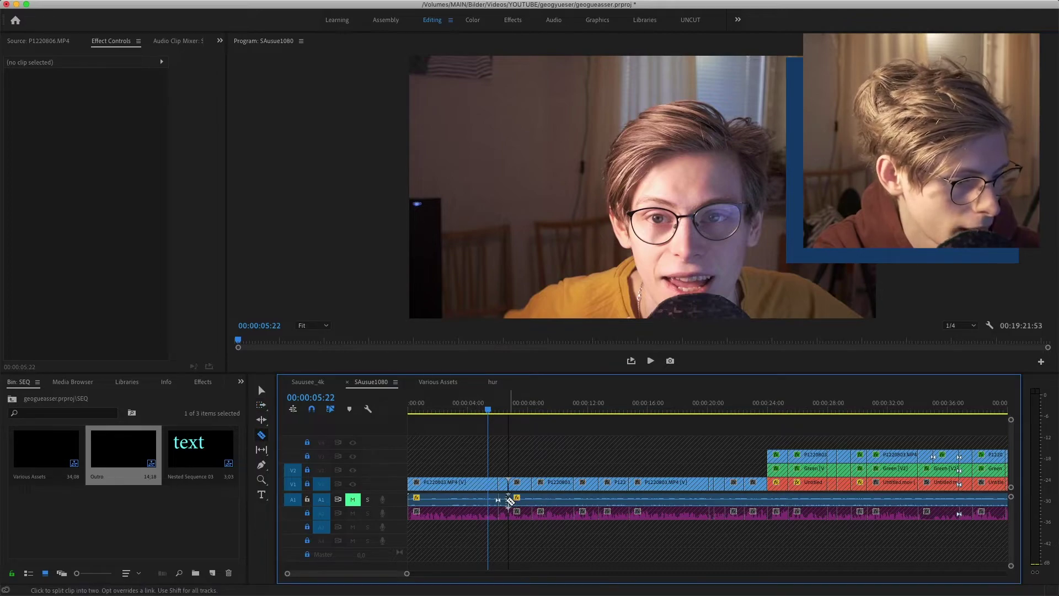
pyautogui.press('v')
pyautogui.click(504, 501)
pyautogui.press('Delete')
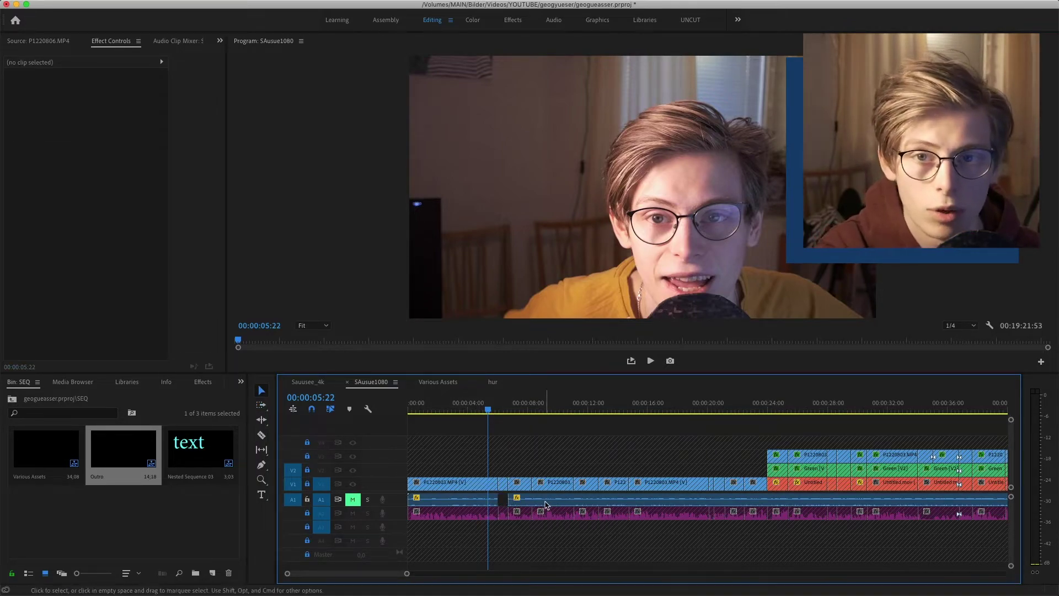
pyautogui.press('super+z')
pyautogui.press('super+z')
# Shift all A1 clips after the first cut forward to the next V1 edit with Track Select Forward, leaving a short gap
pyautogui.press('a')
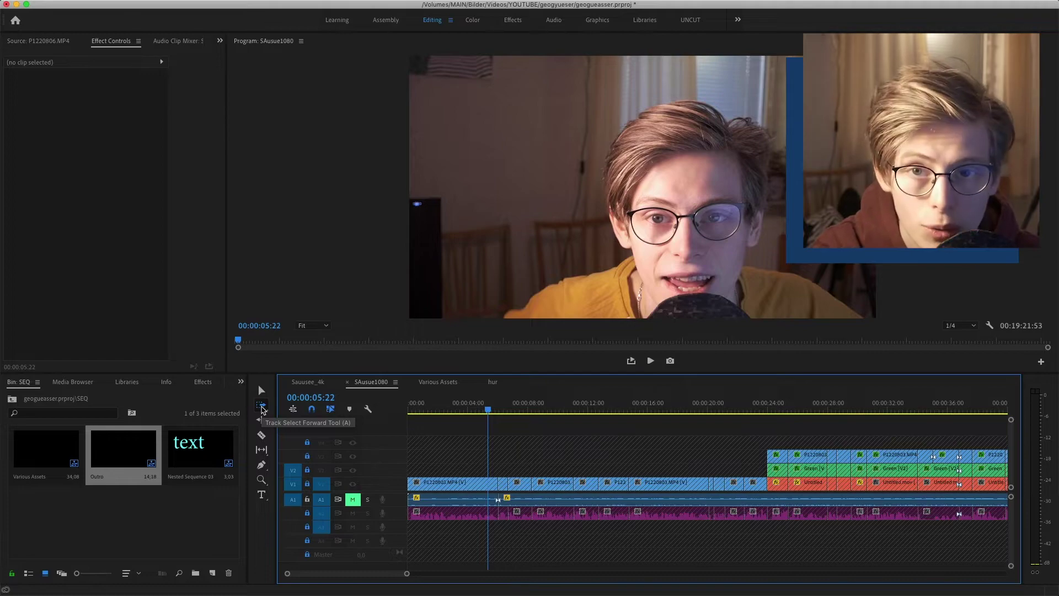
pyautogui.moveTo(521, 500); pyautogui.dragTo(546, 503)
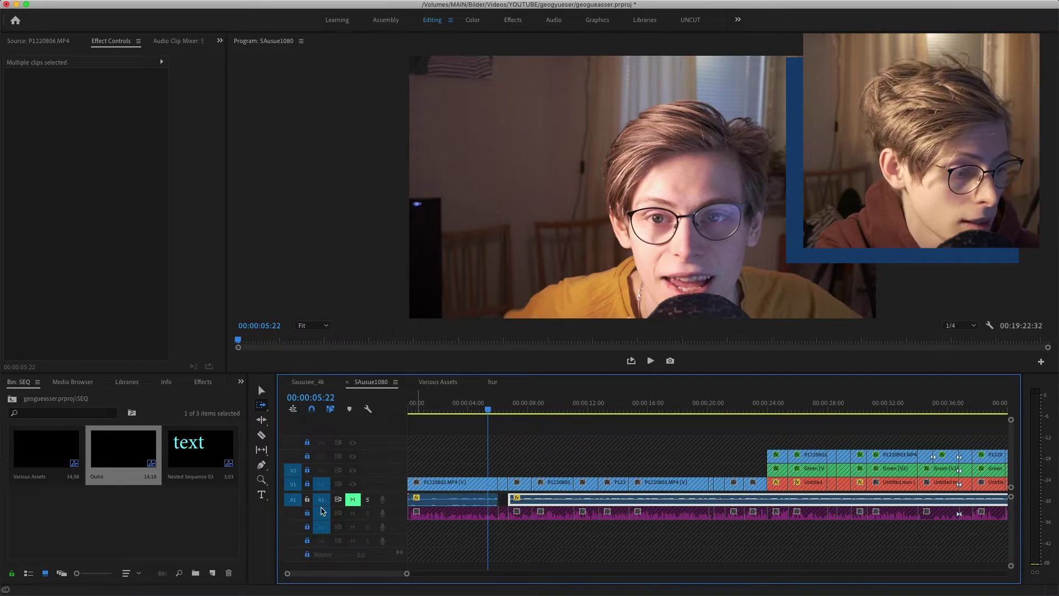
pyautogui.click(308, 471)
pyautogui.moveTo(516, 501); pyautogui.dragTo(542, 504)
pyautogui.moveTo(8, 483); pyautogui.dragTo(131, 490)
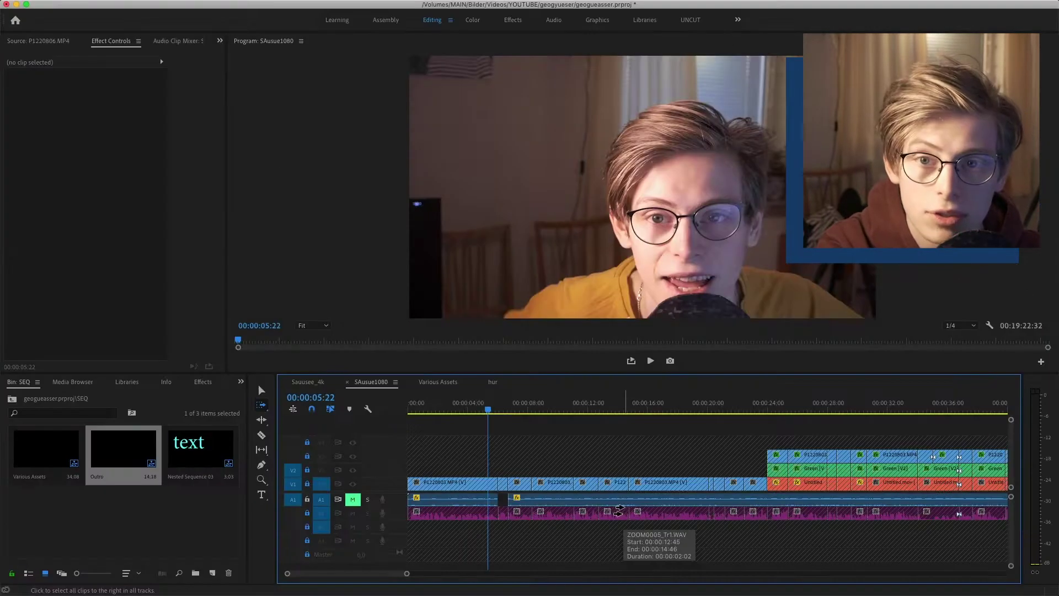
# Review the A1 audio edits along the full length of the SAusue1080 timeline
pyautogui.press('b')
pyautogui.press('v')
pyautogui.moveTo(406, 573); pyautogui.dragTo(861, 576)
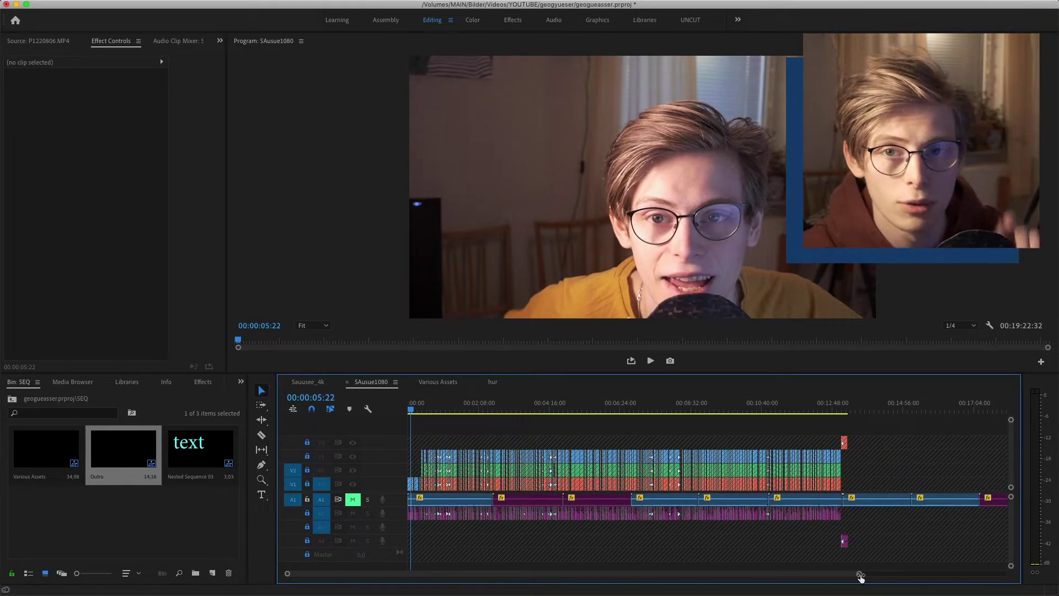
pyautogui.moveTo(861, 576); pyautogui.dragTo(737, 573)
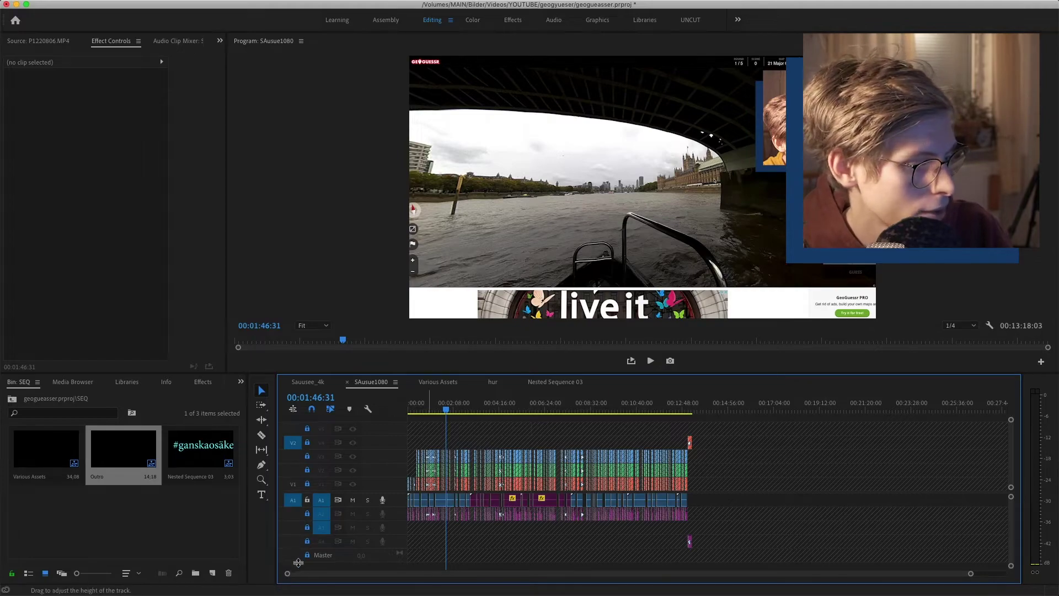
pyautogui.moveTo(287, 573); pyautogui.dragTo(327, 580)
pyautogui.scroll(3, 326, 579)
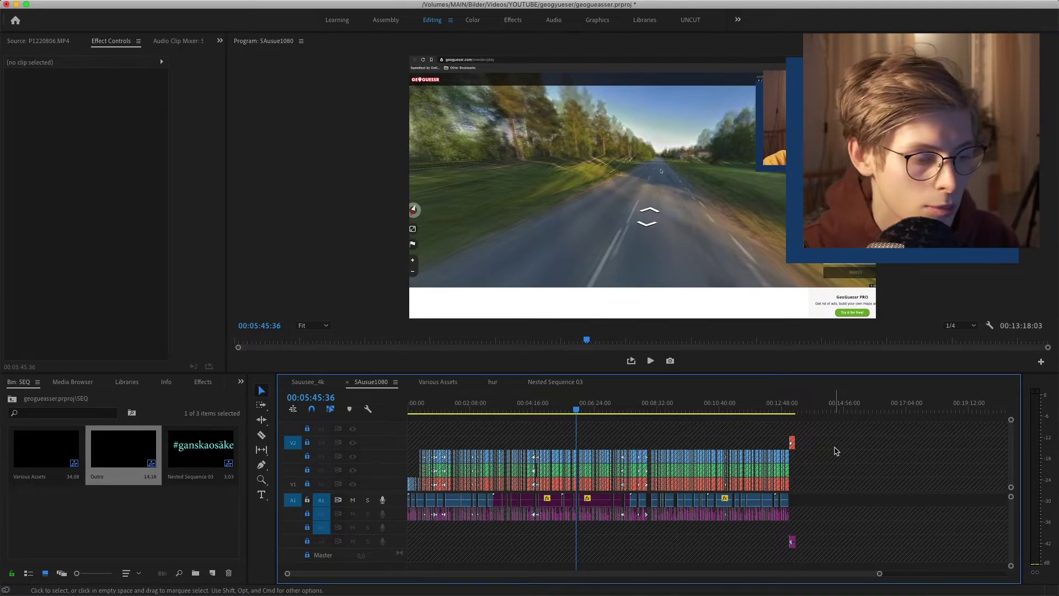
# Open the export settings for SAusue1080 and match the basic video settings to the source
pyautogui.press('super+m')
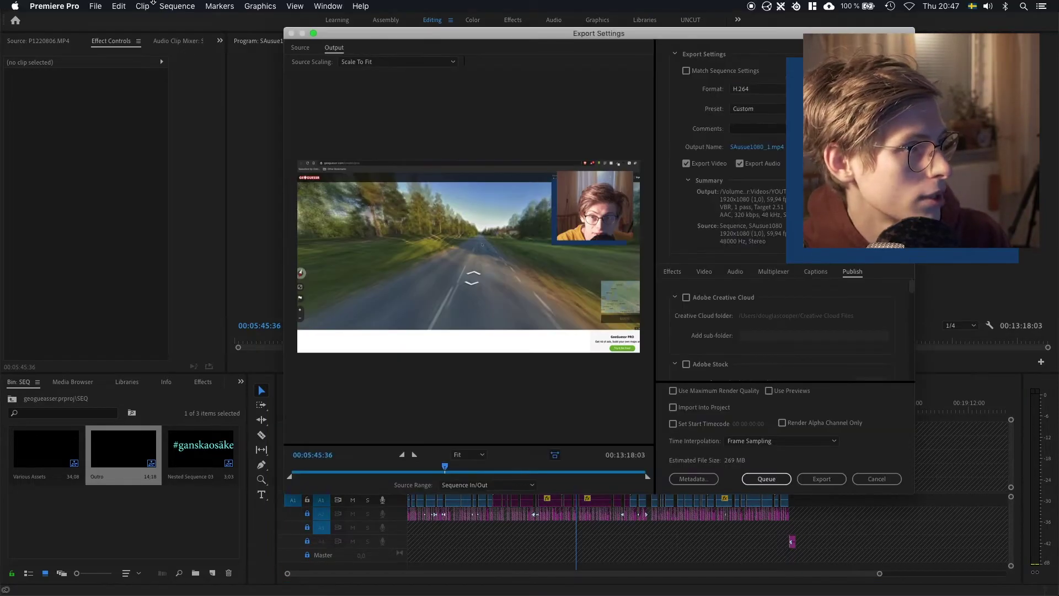
pyautogui.click(98, 6)
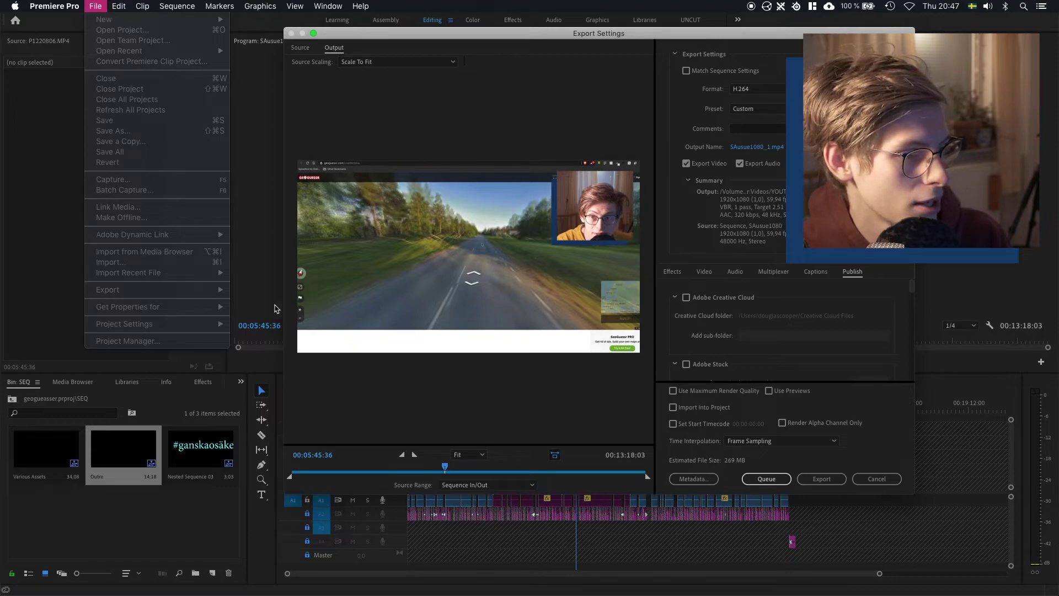
pyautogui.click(524, 78)
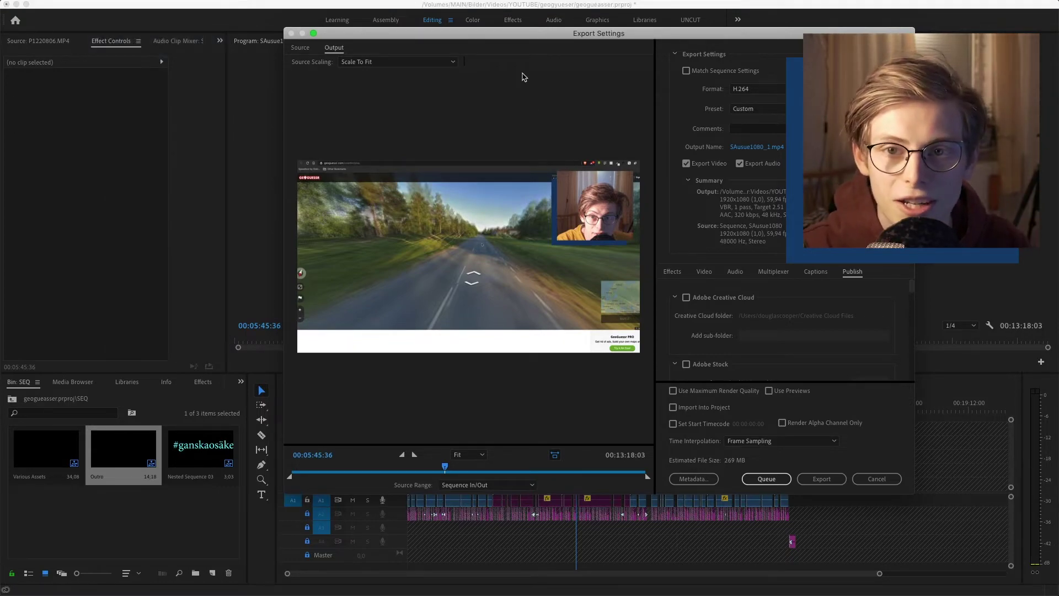
pyautogui.click(704, 272)
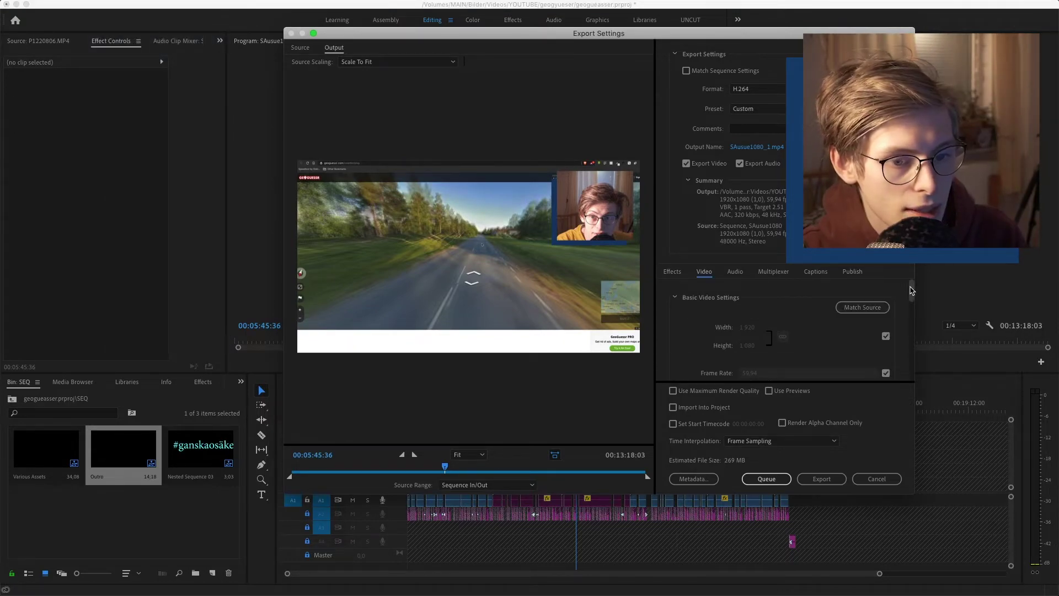
pyautogui.click(878, 307)
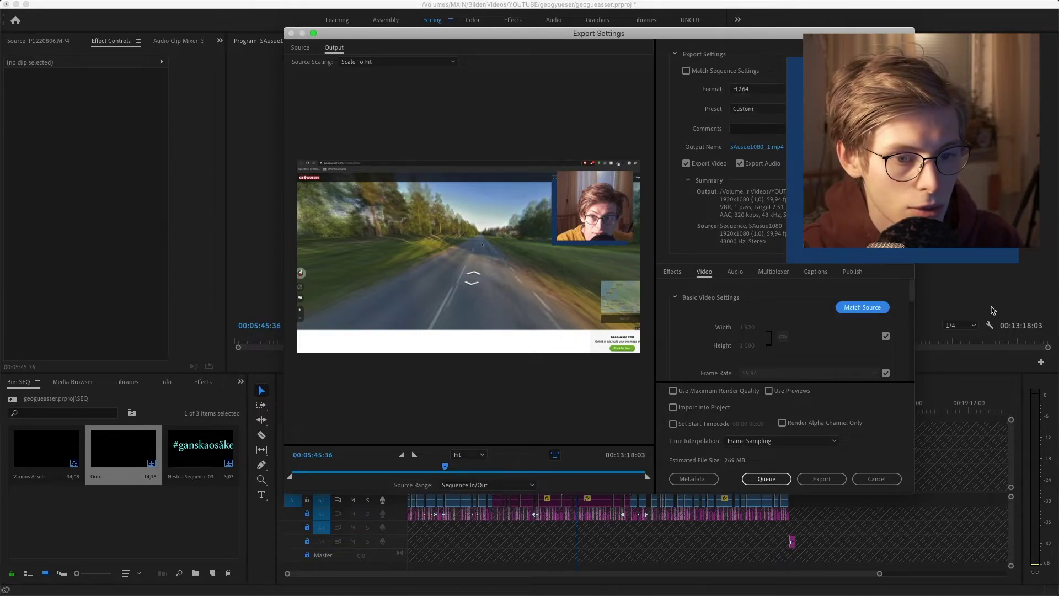
# Apply the YouTube 2160p 4K Ultra HD export preset and match its basic video settings to the source
pyautogui.click(756, 110)
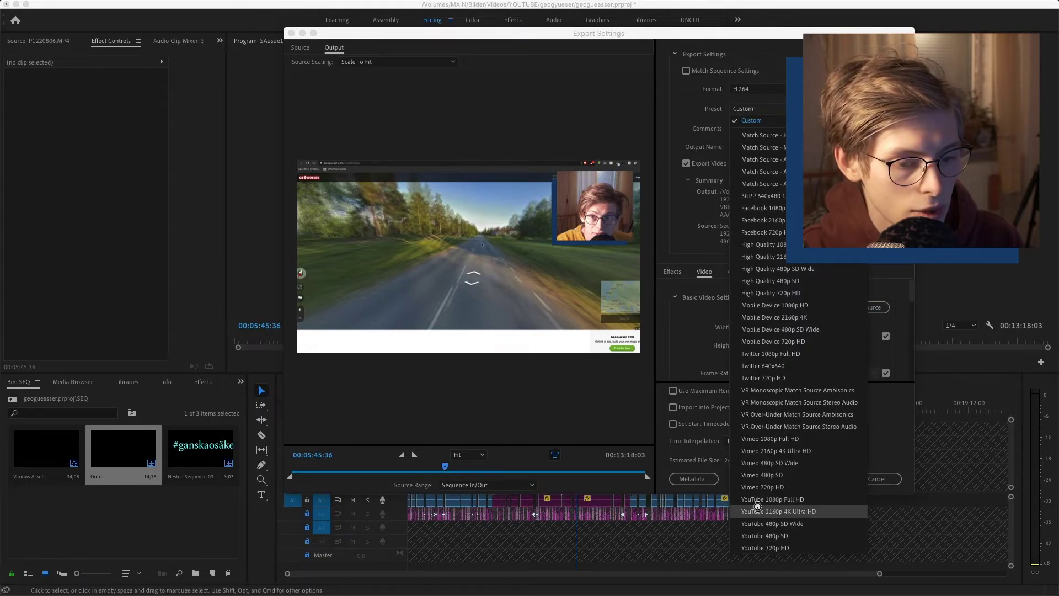
pyautogui.press('Return')
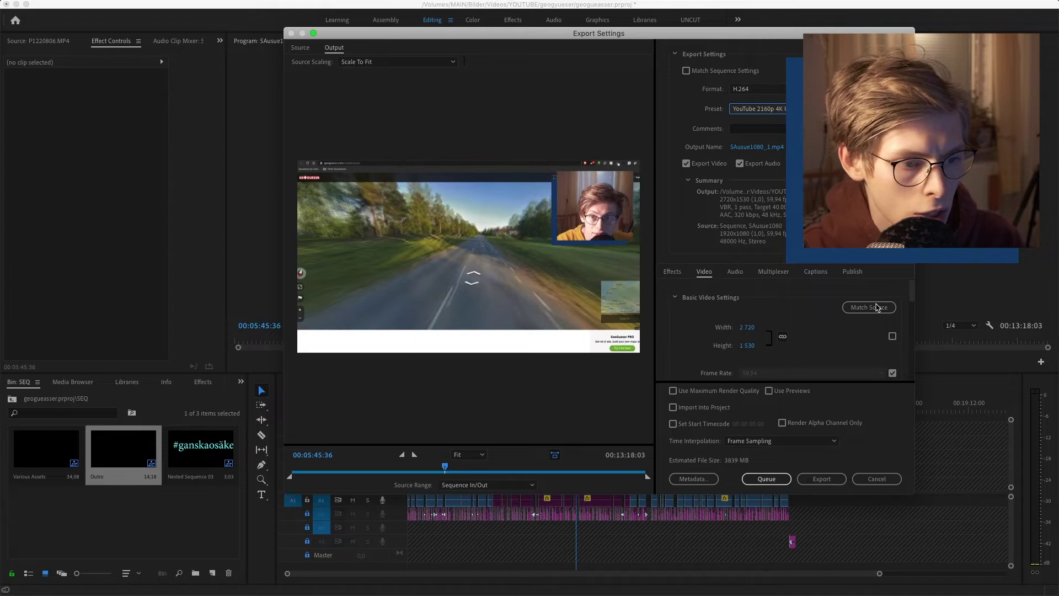
pyautogui.click(869, 307)
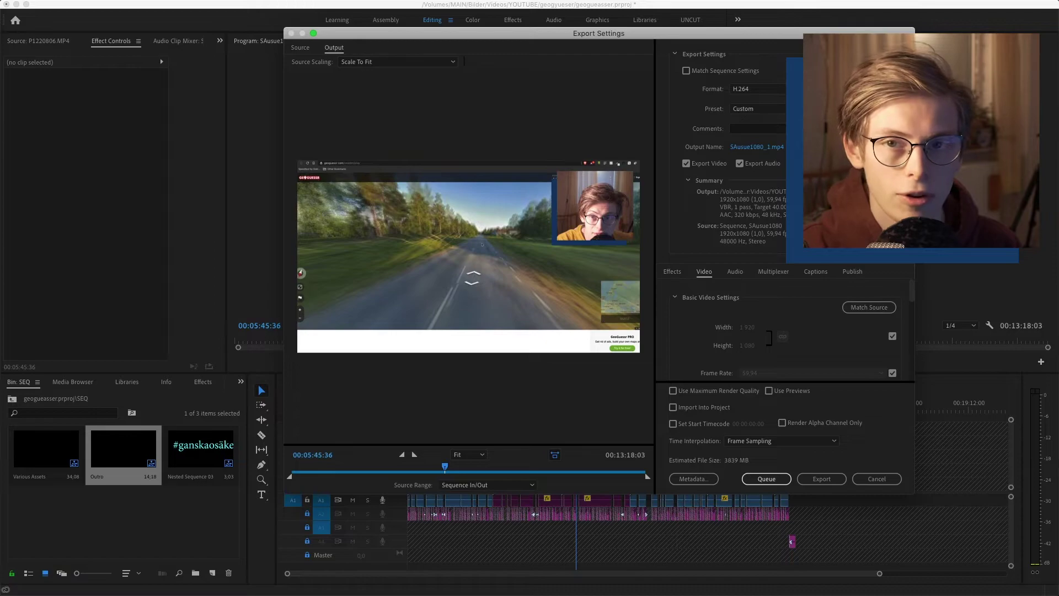
pyautogui.click(754, 113)
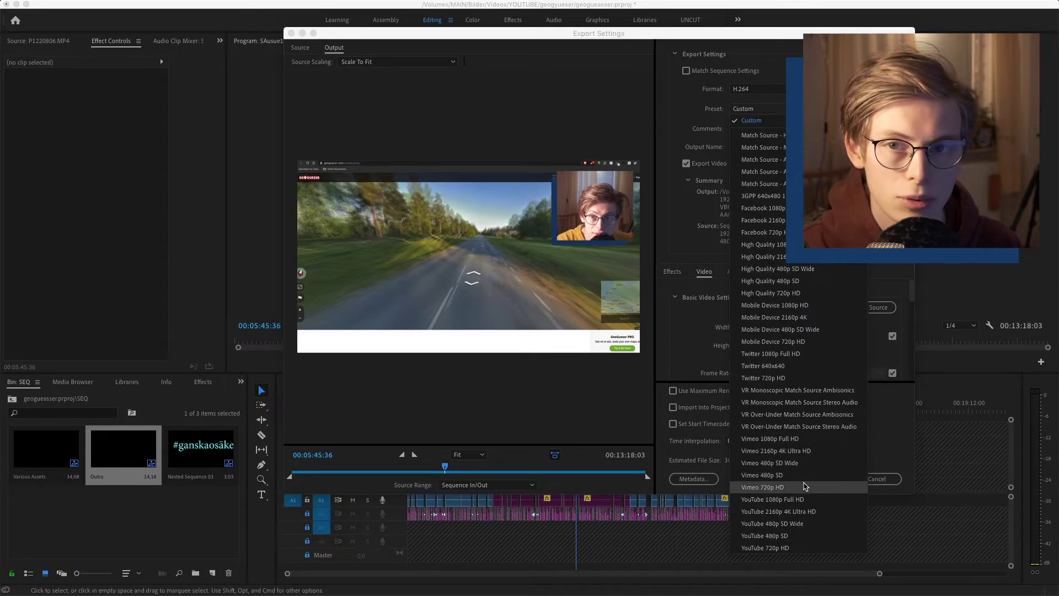
pyautogui.click(949, 299)
# Set the target bitrate of the export to 7 Mbps
pyautogui.moveTo(911, 291); pyautogui.dragTo(904, 362)
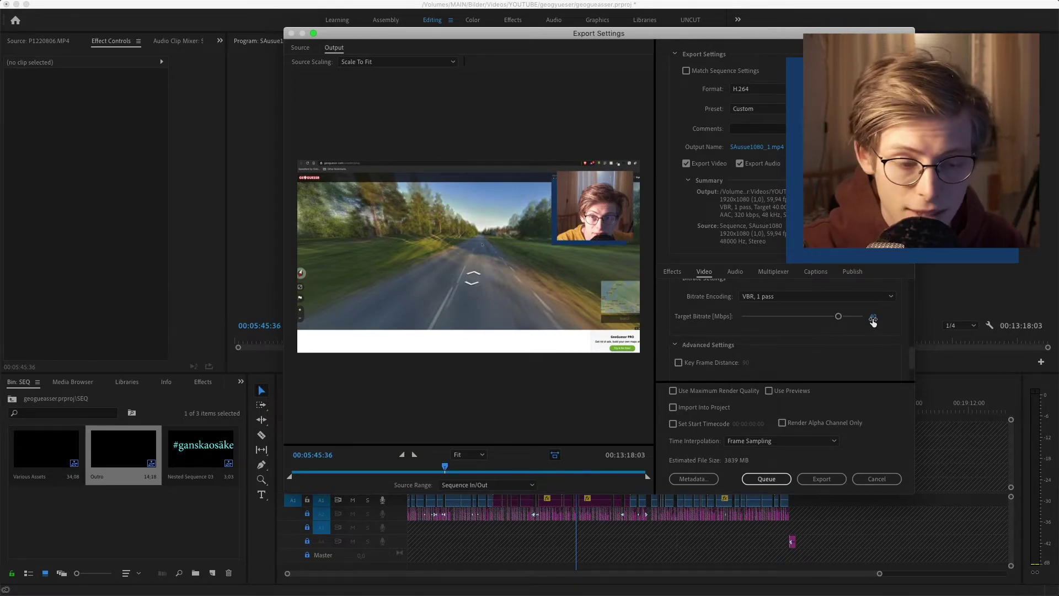
pyautogui.moveTo(753, 320); pyautogui.dragTo(738, 323)
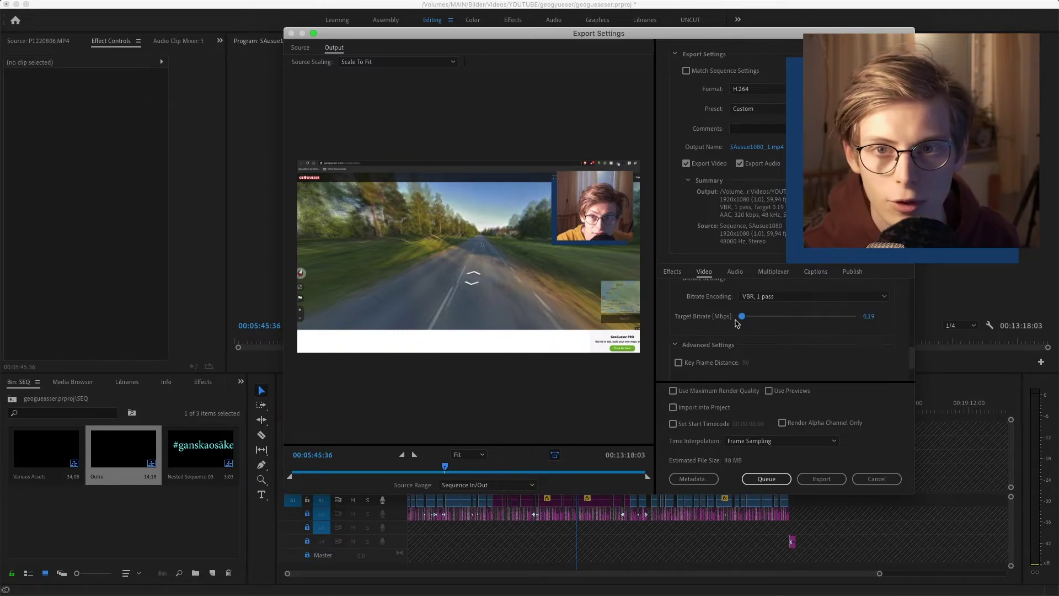
pyautogui.click(869, 316)
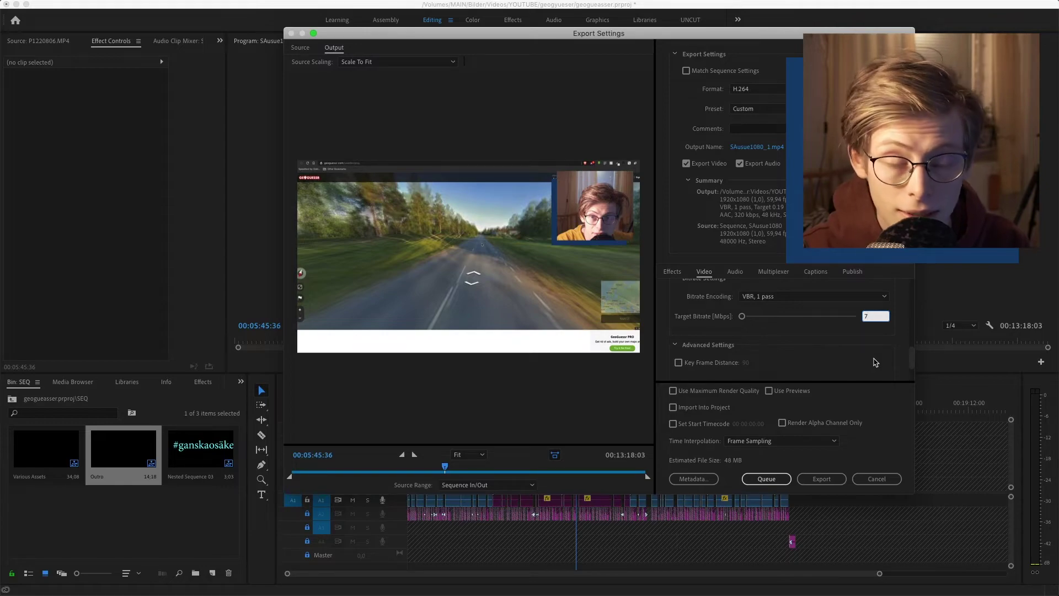
pyautogui.click(875, 362)
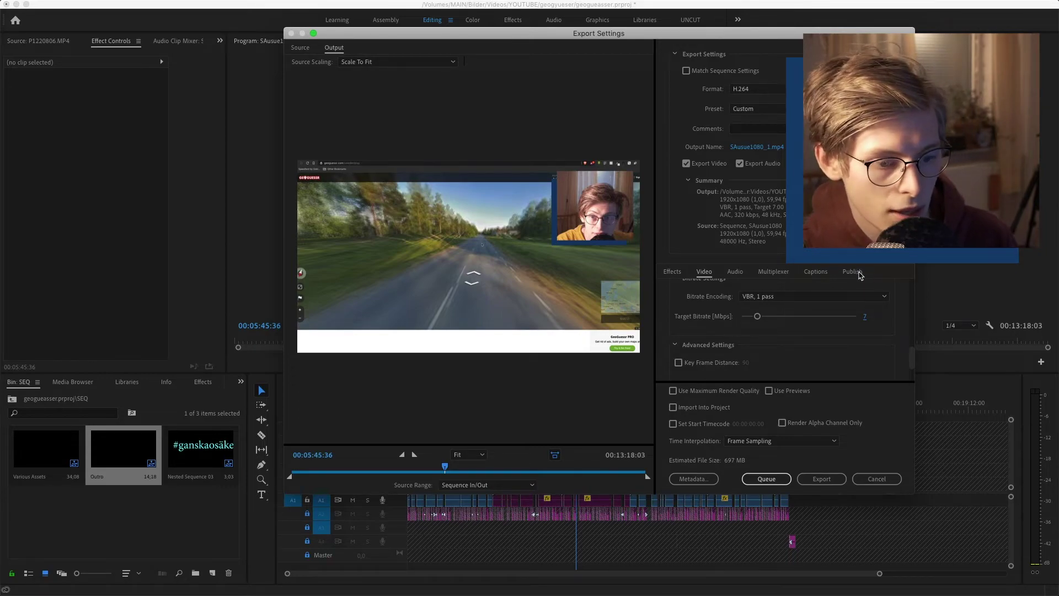
# Enable publishing to YouTube in the export's publish settings
pyautogui.click(851, 273)
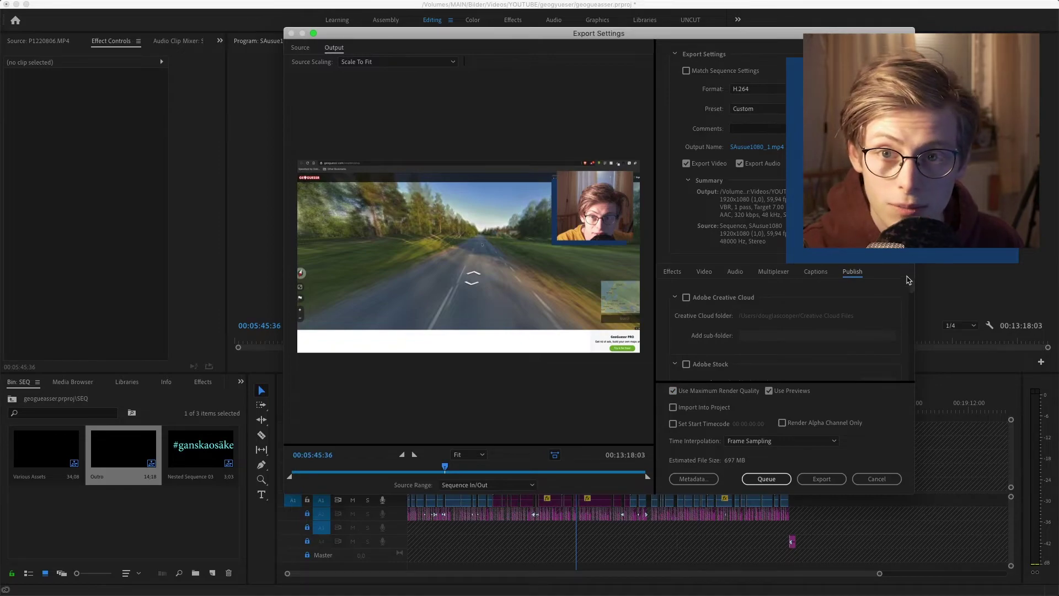
pyautogui.moveTo(914, 291); pyautogui.dragTo(905, 364)
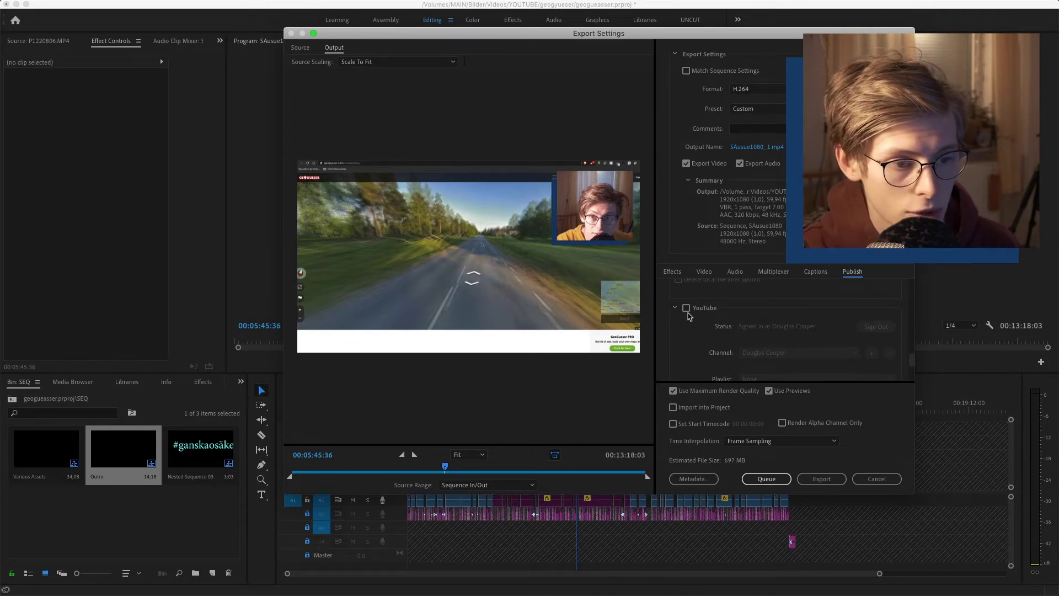
pyautogui.click(687, 309)
pyautogui.scroll(-3, 905, 353)
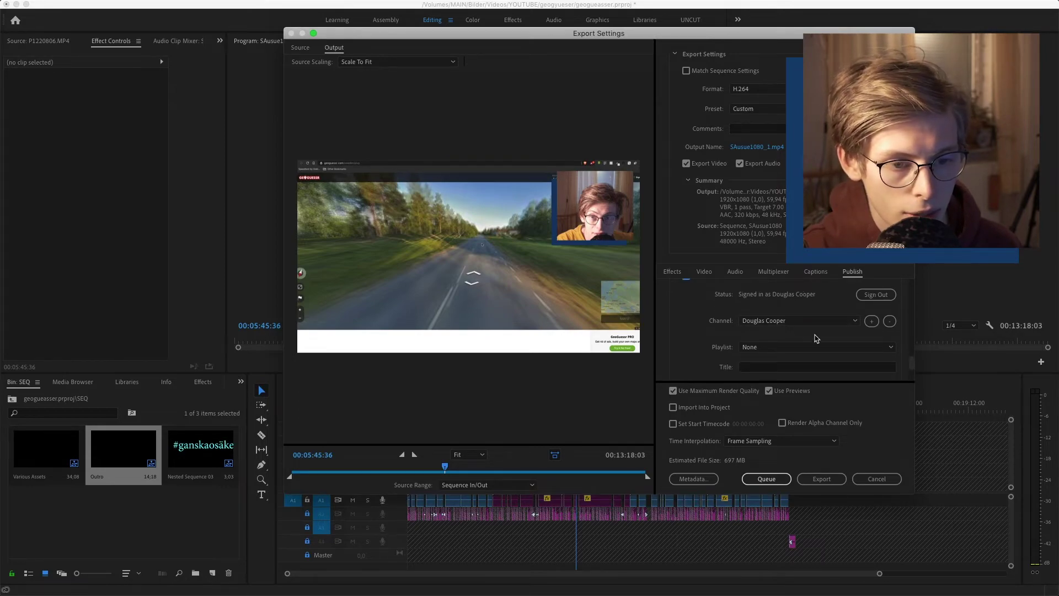
pyautogui.scroll(-2, 908, 360)
# Look through the YouTube title, privacy, tags and custom thumbnail options of the export
pyautogui.click(831, 341)
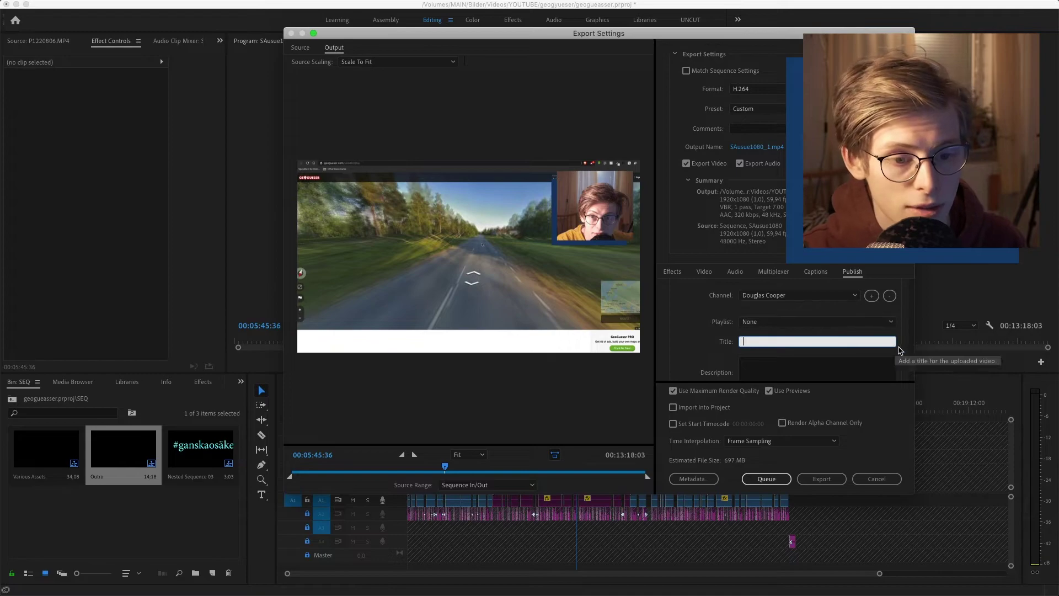
pyautogui.scroll(-5, 910, 365)
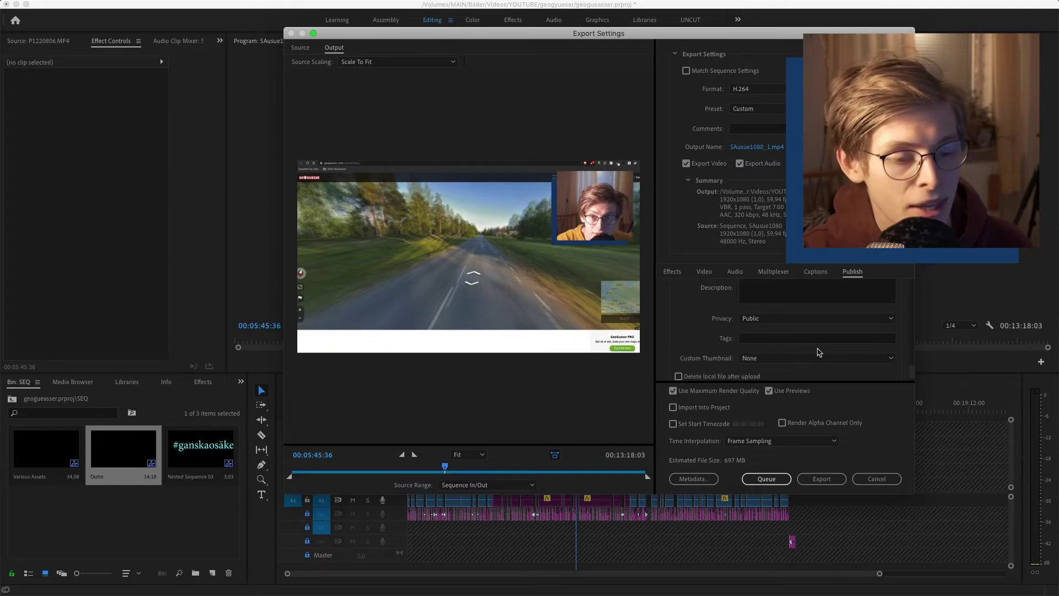
pyautogui.click(857, 358)
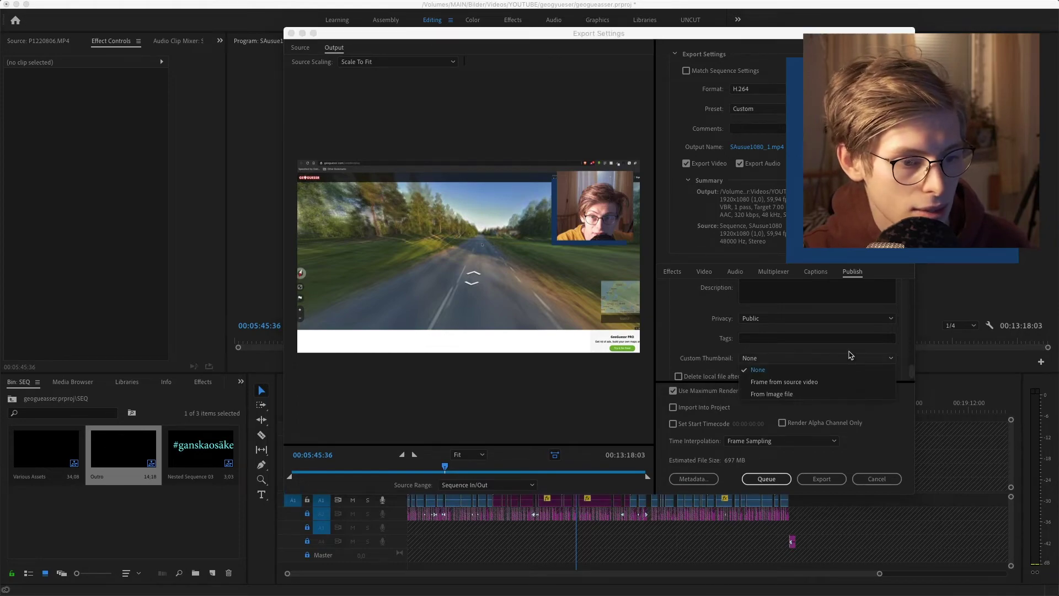
pyautogui.click(824, 358)
pyautogui.scroll(3, 883, 353)
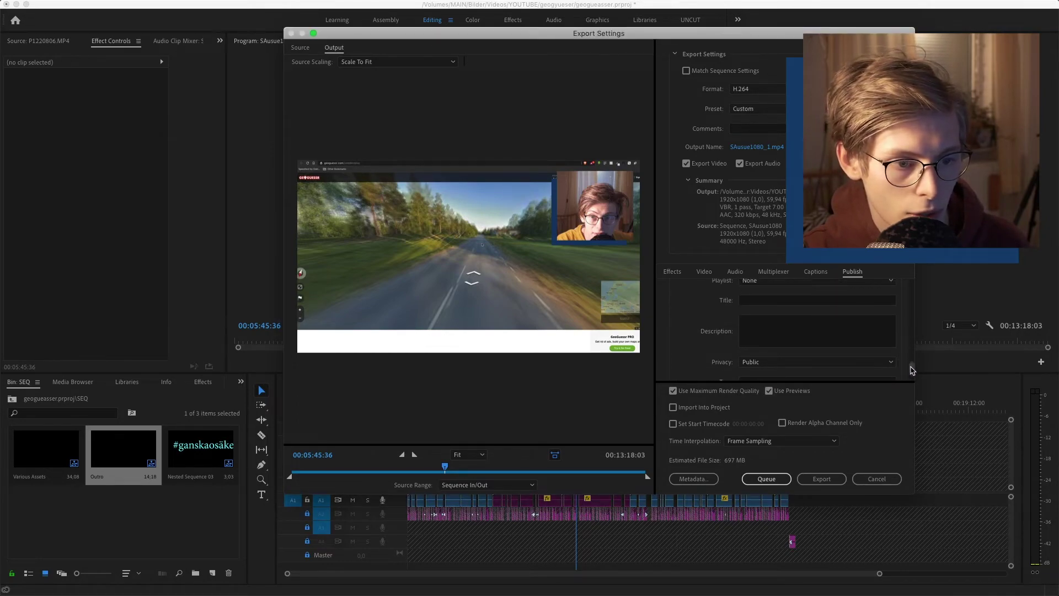
# Paste the YouTube title "HUR MAN FÅR 0 POÄNG I GEOGUESSER" and a description with "Tack för att ni kollade ❤" and "Vi ses när vi ses!!!"
pyautogui.click(809, 308)
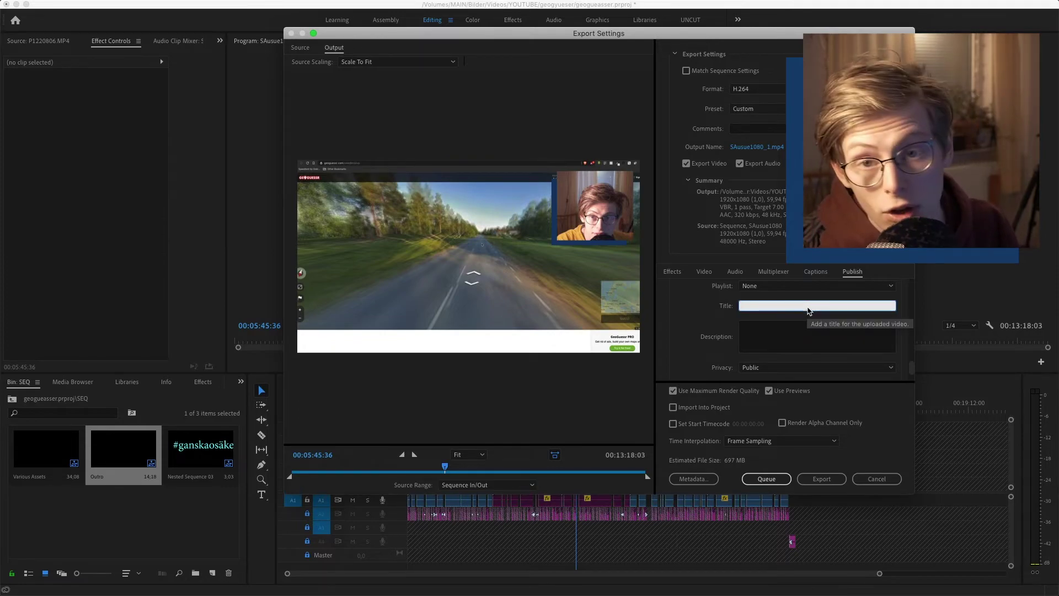
pyautogui.write('HUR MAN FÅR 0 POÄNG I GEOGUESSER')
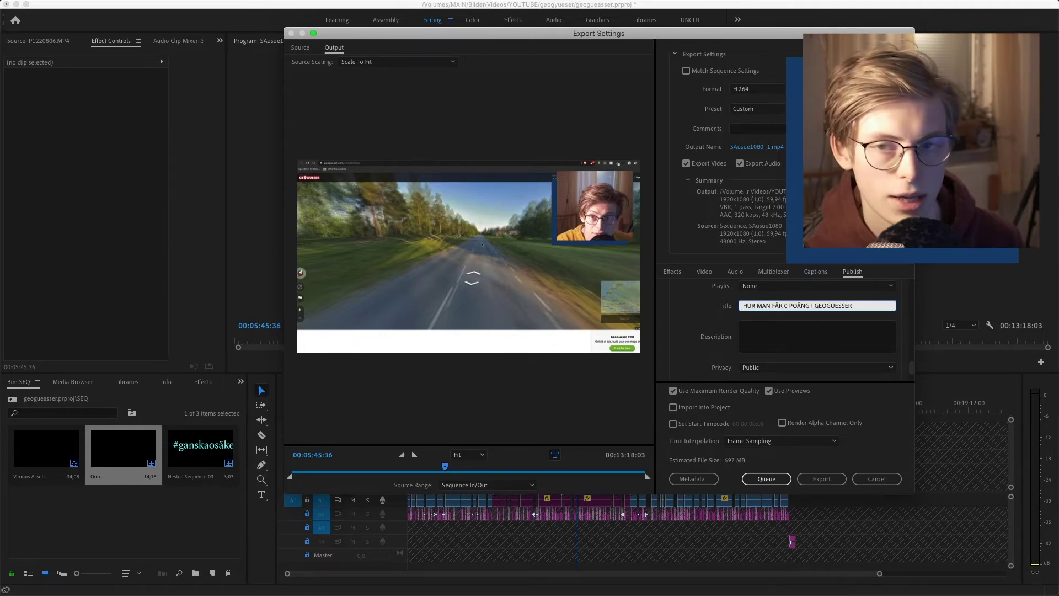
pyautogui.click(807, 325)
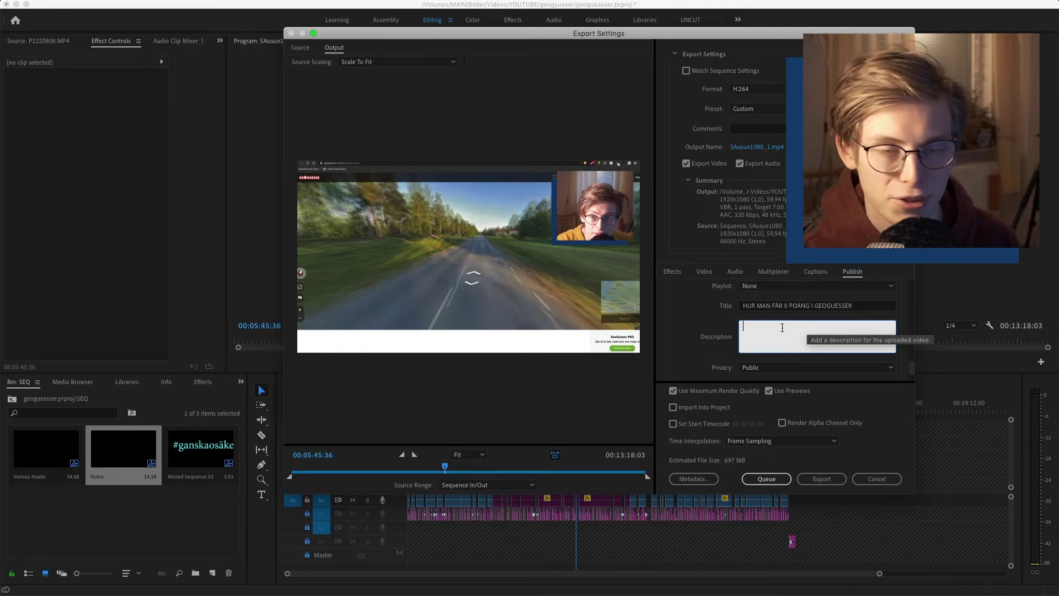
pyautogui.write('Tack för att ni kollade ❤  Vi ses när vi ses!!!')
# Set the YouTube privacy of the upload to Private and fill in the video's tags, including "2018" and "best of"
pyautogui.click(764, 347)
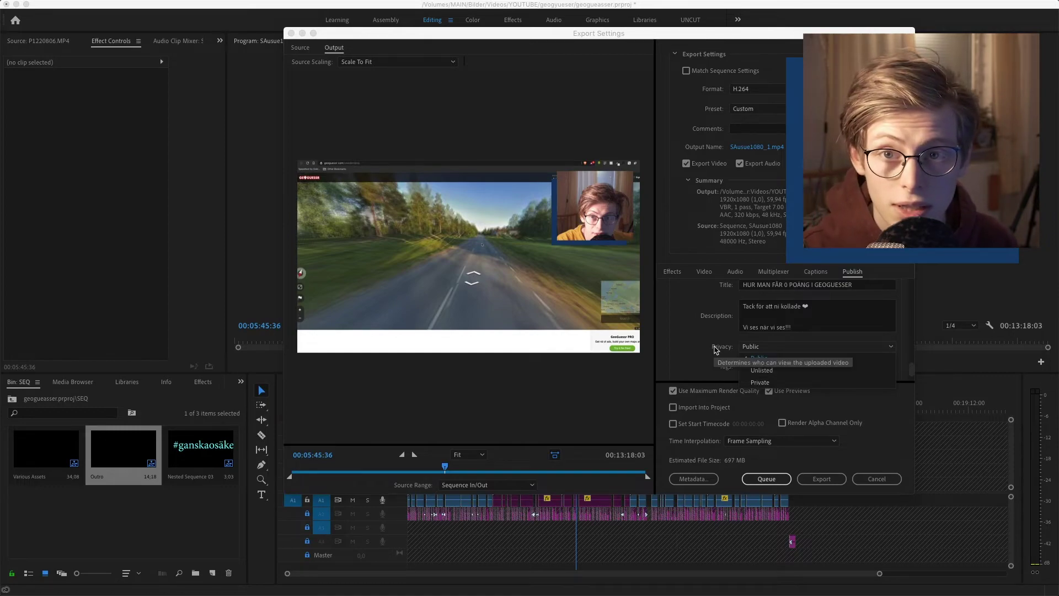
pyautogui.click(784, 382)
pyautogui.scroll(-1, 719, 348)
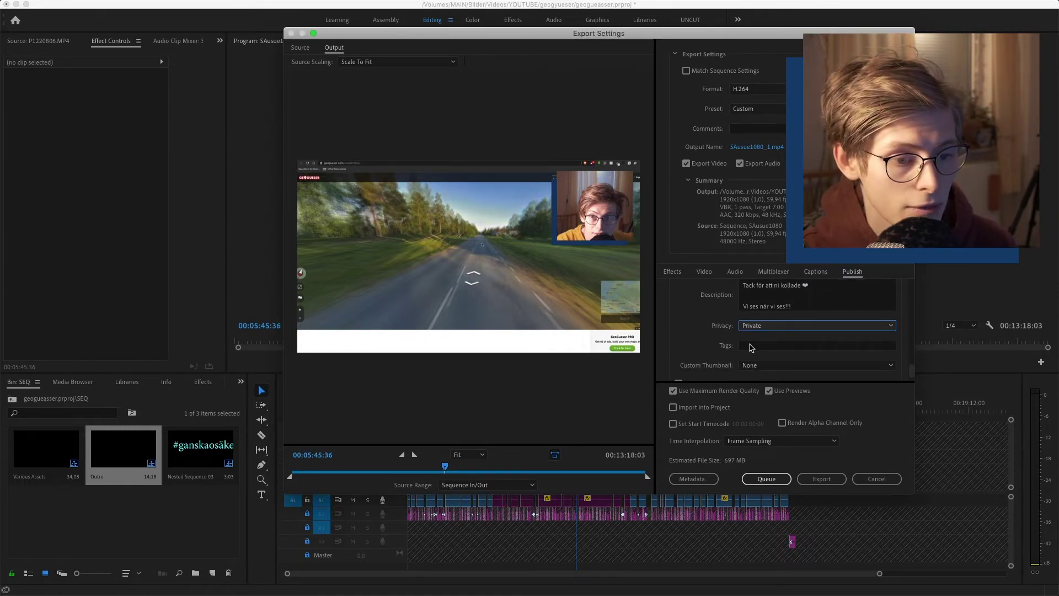
pyautogui.click(750, 344)
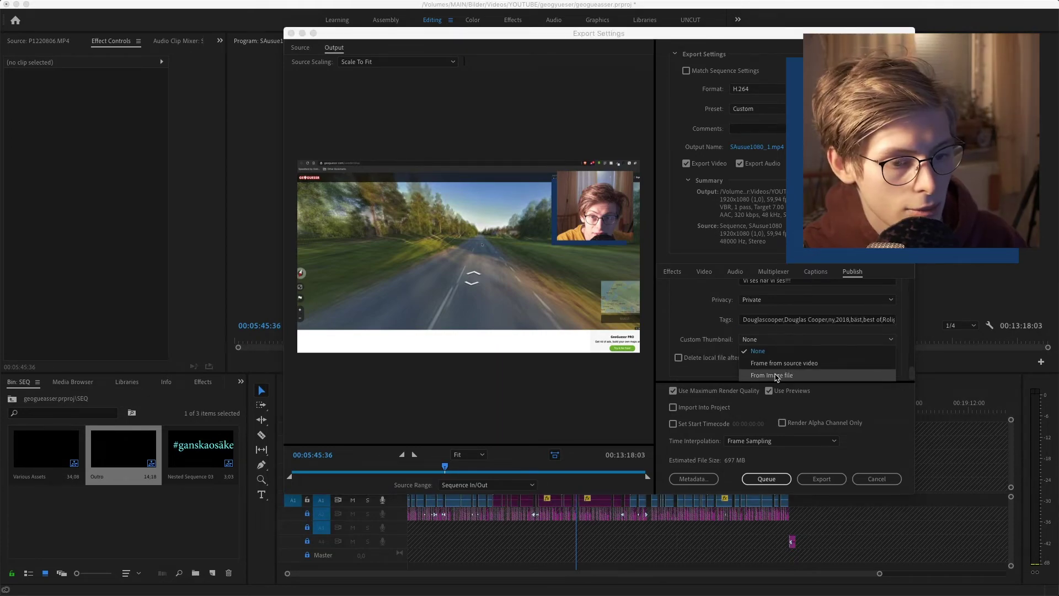
# Set the custom thumbnail to come from an image file and choose geoguesesr.jpg as the thumbnail file
pyautogui.click(776, 374)
pyautogui.scroll(-1, 705, 351)
pyautogui.click(792, 351)
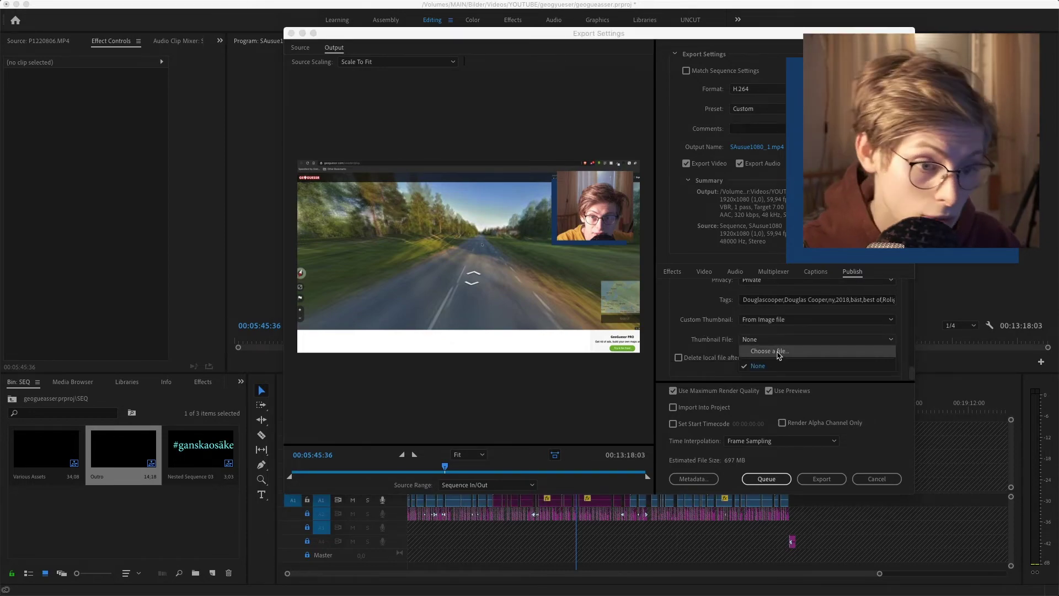
pyautogui.click(781, 357)
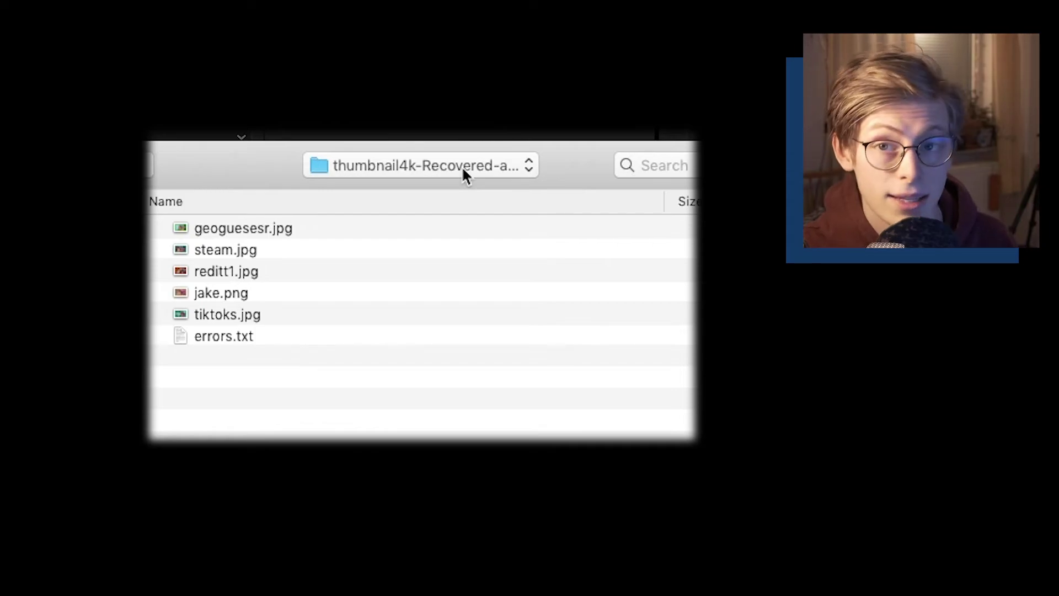
pyautogui.doubleClick(292, 229)
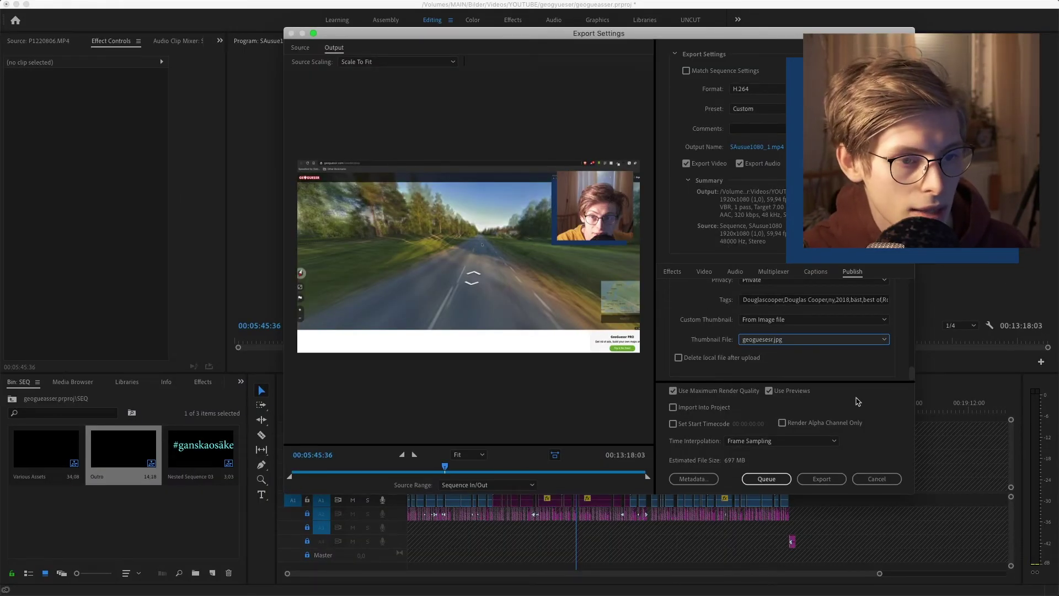
# Start exporting the sequence directly with the current settings and shift the encoding progress window slightly
pyautogui.click(823, 478)
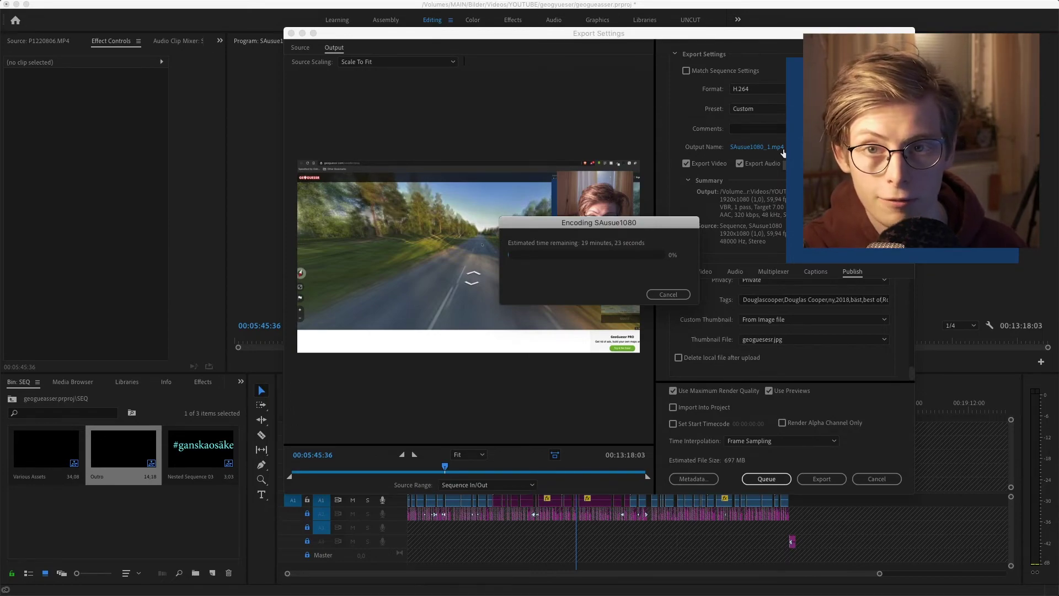
pyautogui.moveTo(634, 224); pyautogui.dragTo(647, 210)
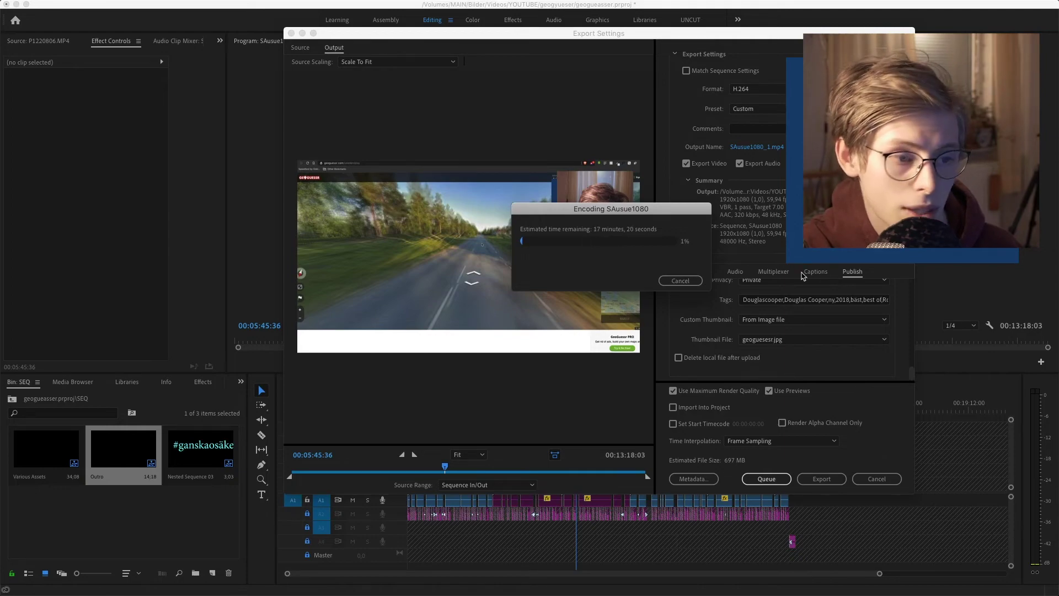